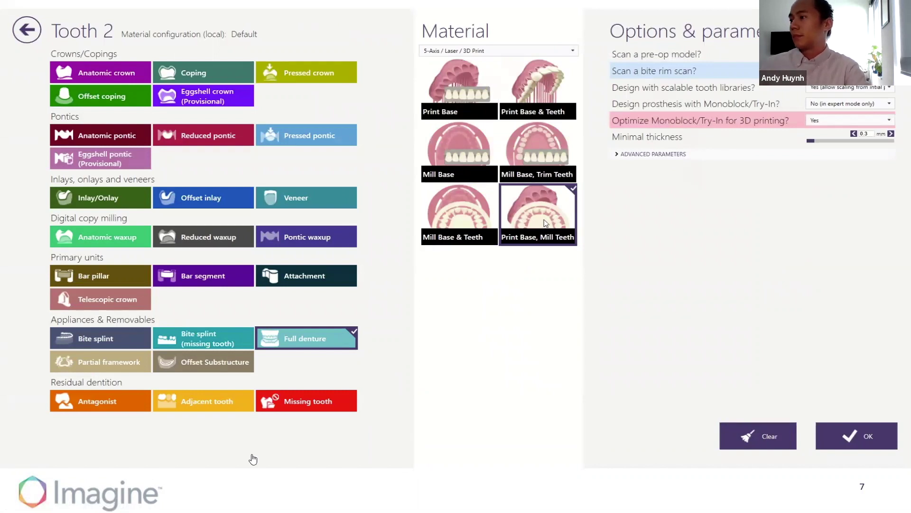
- Skip the demonstration video forward through the automatic jaw alignment to the condylar angle settings of the virtual articulator
mouse_move(254, 458)
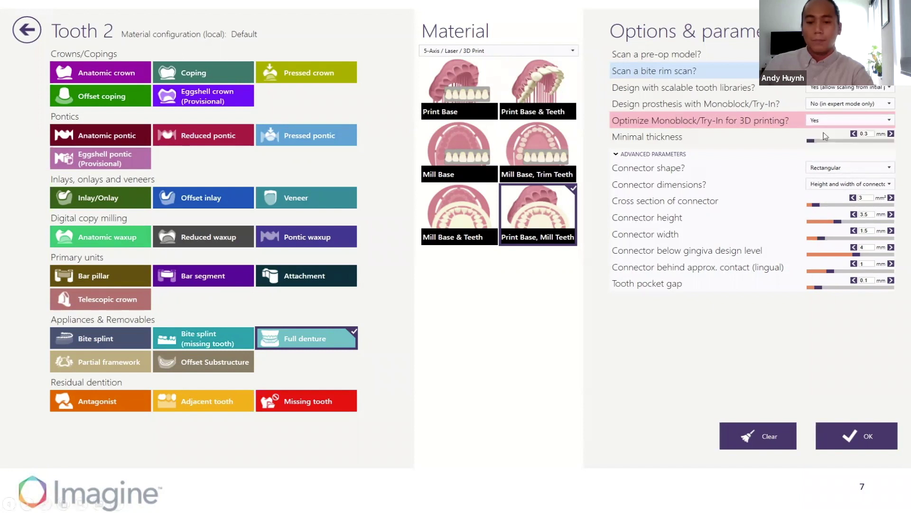
mouse_move(468, 462)
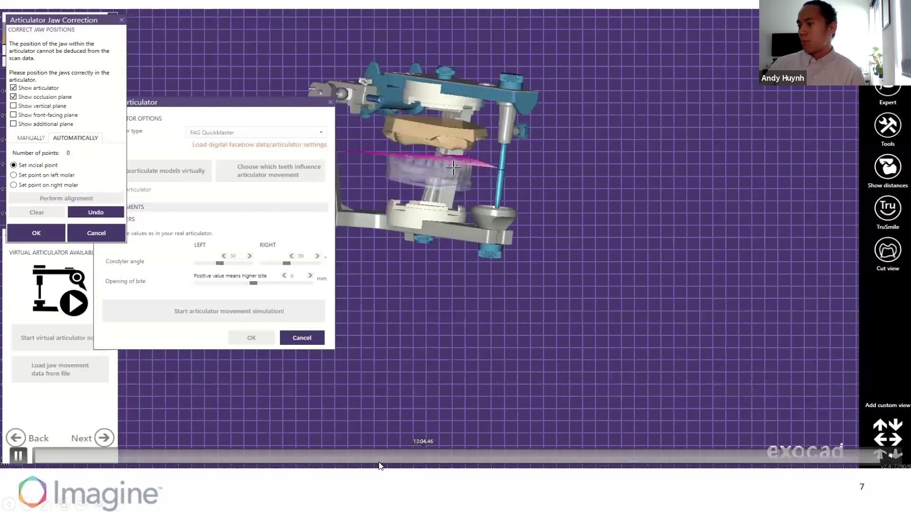
click(121, 463)
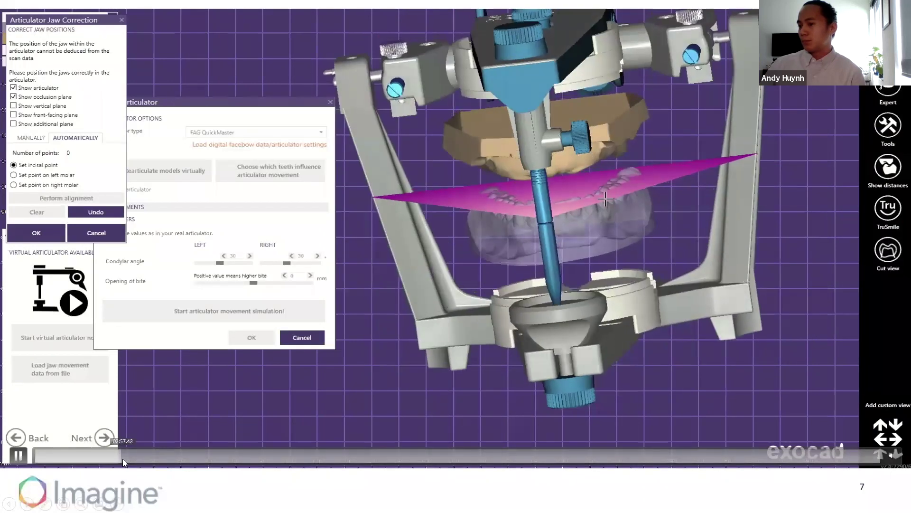
click(125, 457)
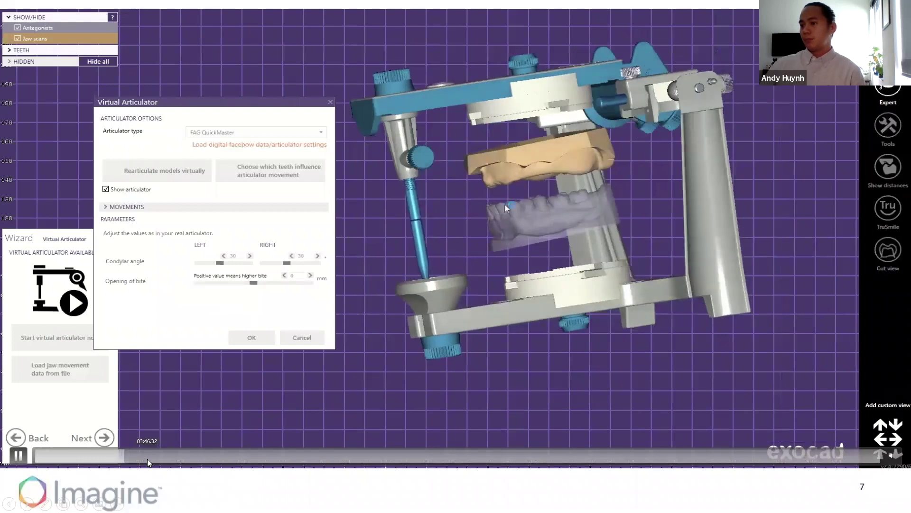
click(147, 459)
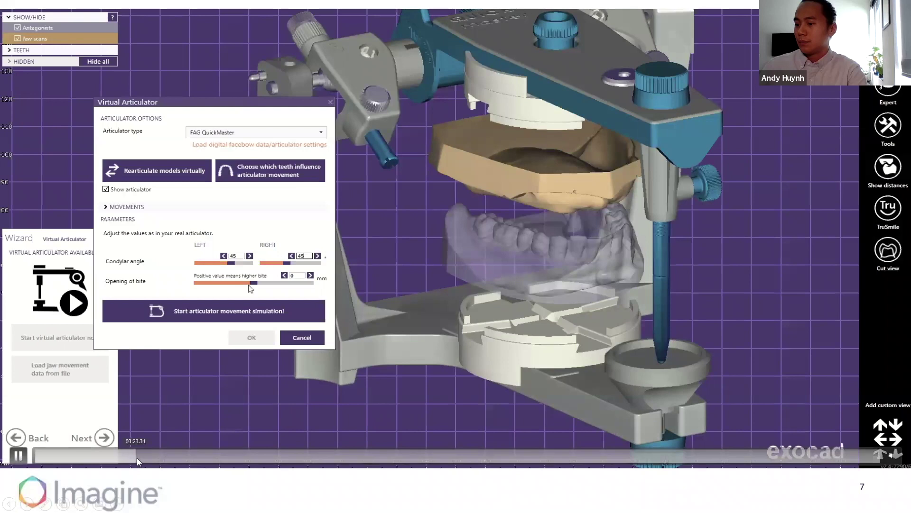
click(137, 458)
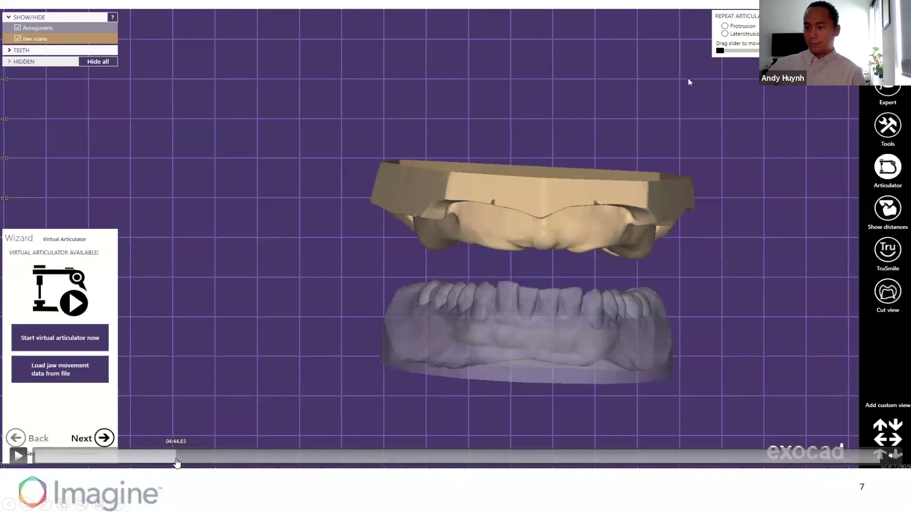
- Skip the demonstration video forward through the three-point occlusal plane definition of the model analysis
click(177, 458)
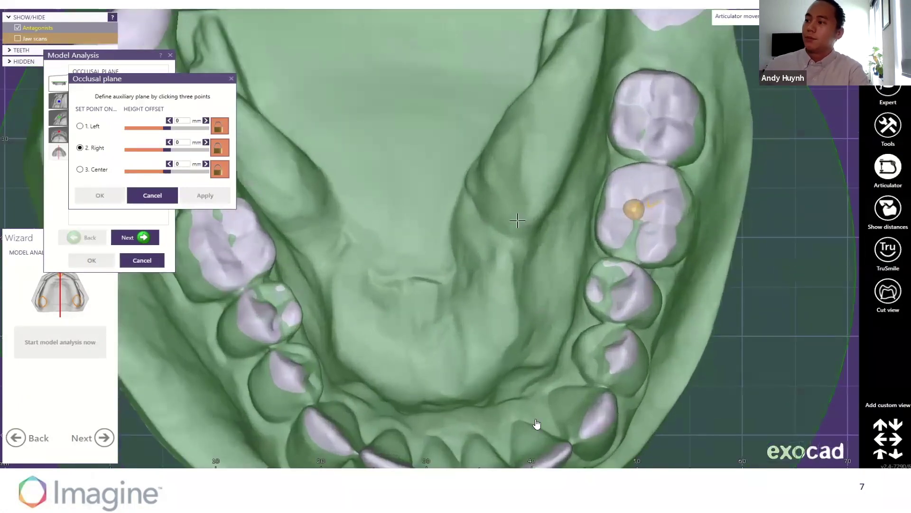
mouse_move(641, 312)
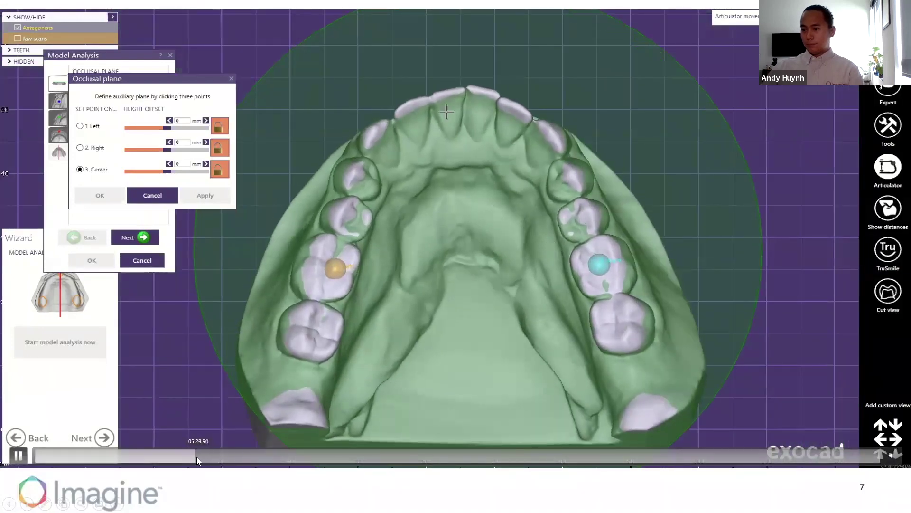
click(196, 457)
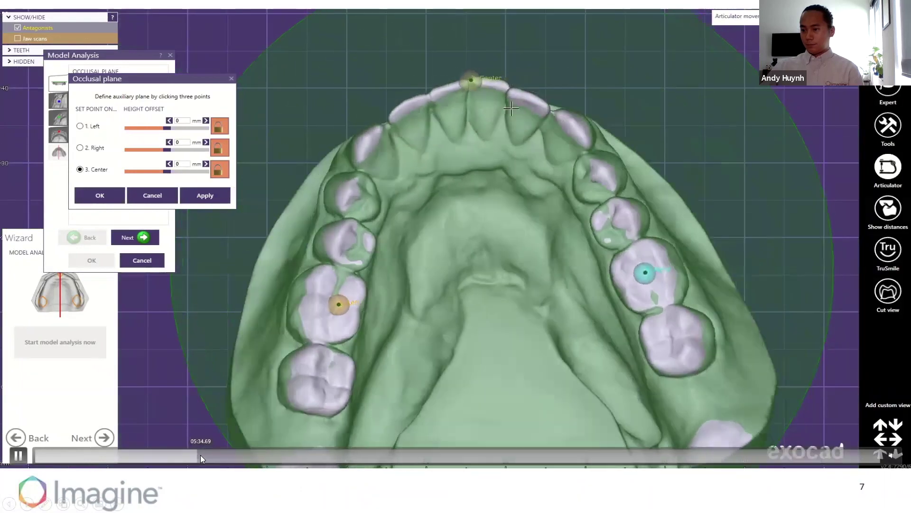
click(200, 455)
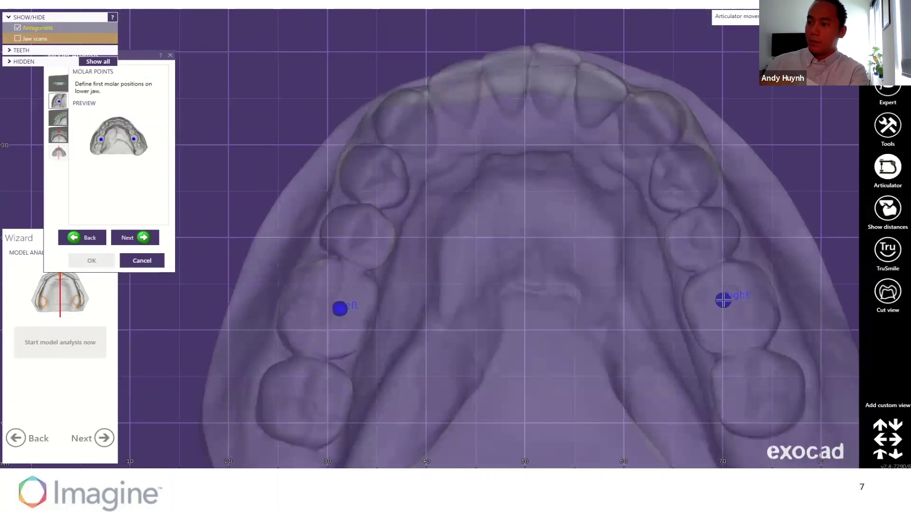
- Mark the right first molar point on the lower jaw and adjust the transparency of the antagonists
click(724, 301)
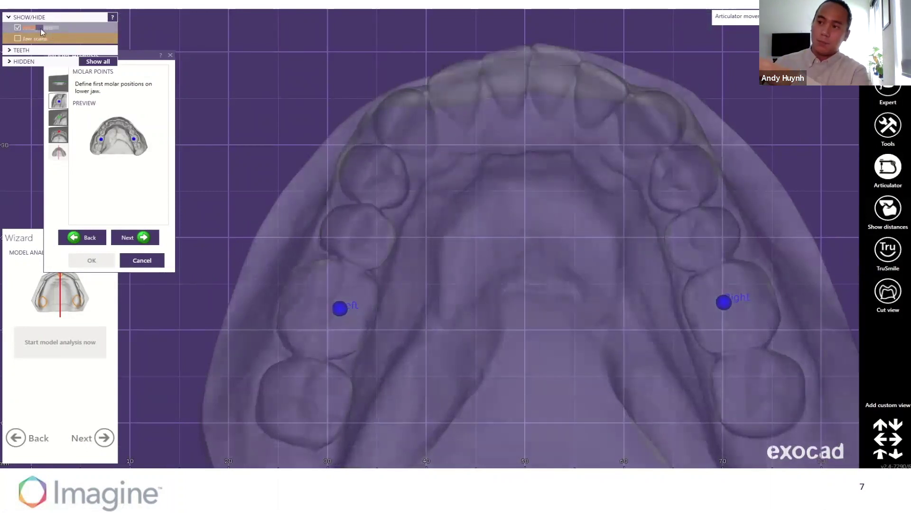
mouse_move(38, 27)
mouse_down()
mouse_move(73, 28)
mouse_move(33, 27)
mouse_up()
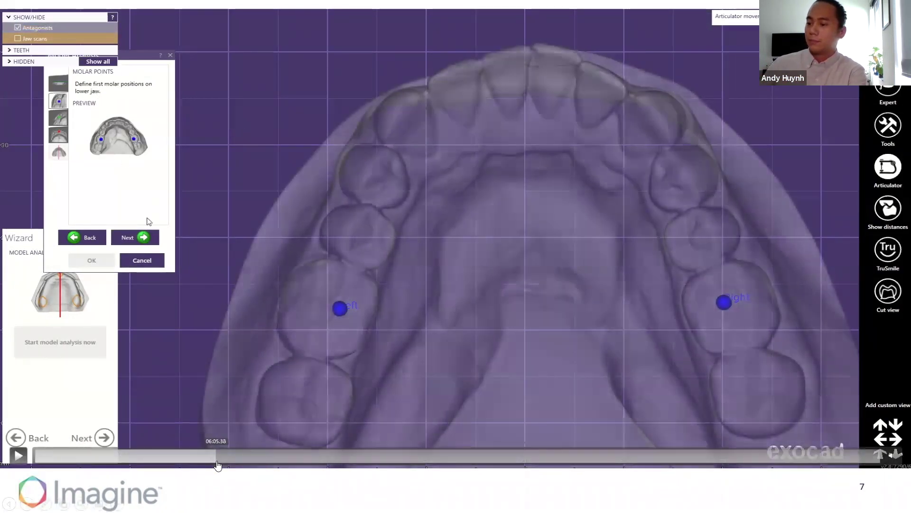
- Skip the demonstration video forward through the central incisor and raphe median plane stages to the denture tooth set selection
click(217, 464)
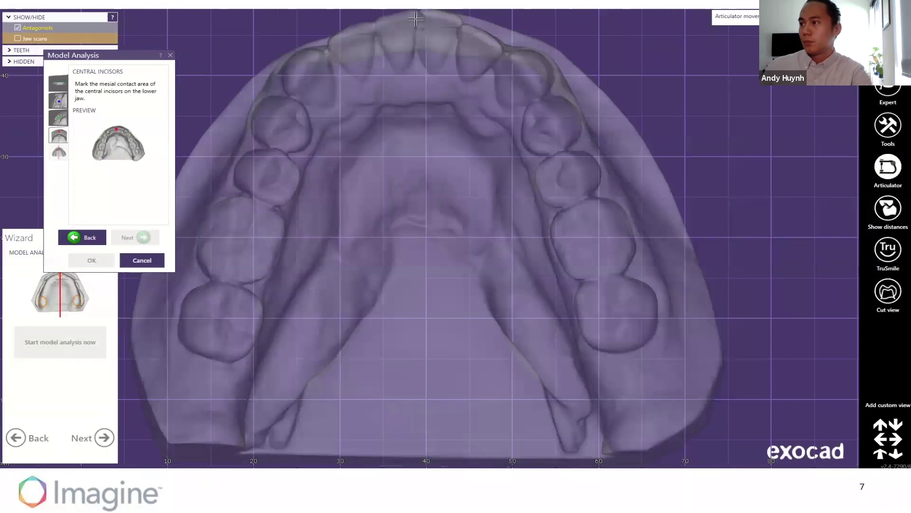
mouse_move(602, 465)
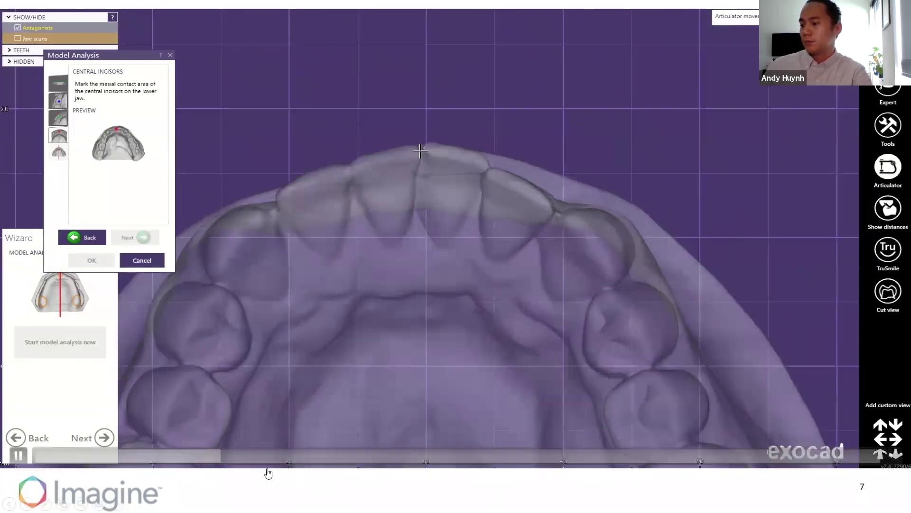
mouse_move(226, 461)
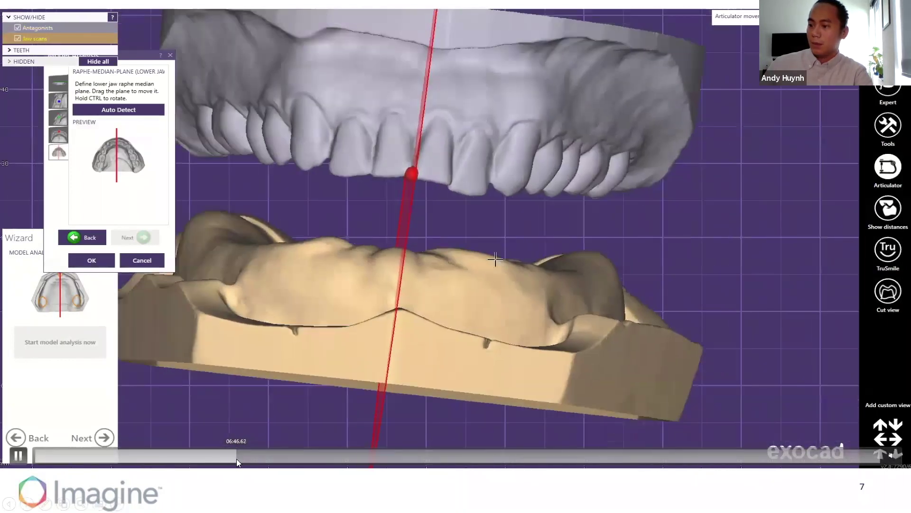
click(236, 459)
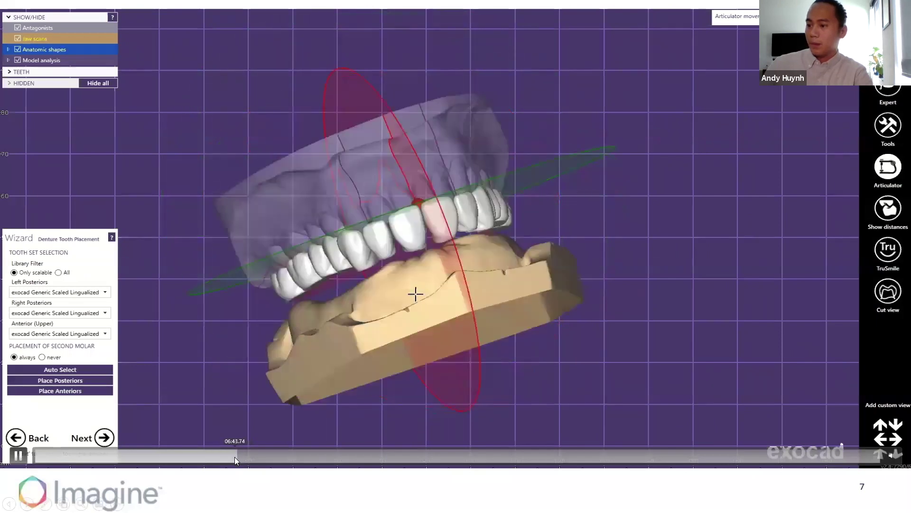
click(235, 456)
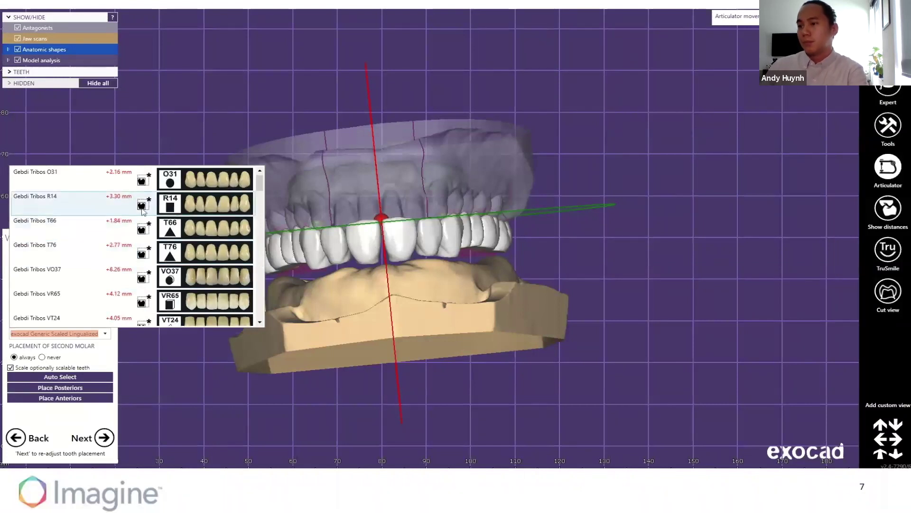
- Select the Gebdi Tribos R14 tooth set for the upper anteriors and place the posteriors
click(86, 209)
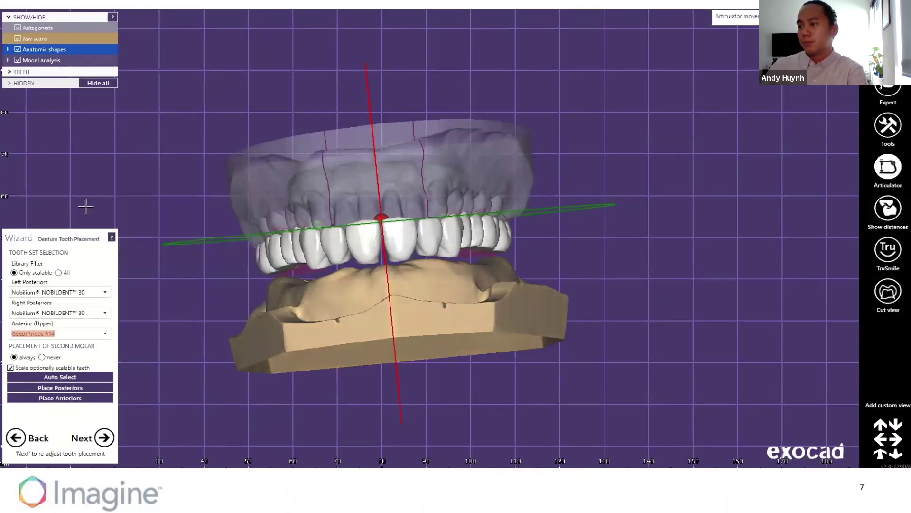
right_drag(266, 265, 360, 268)
click(91, 388)
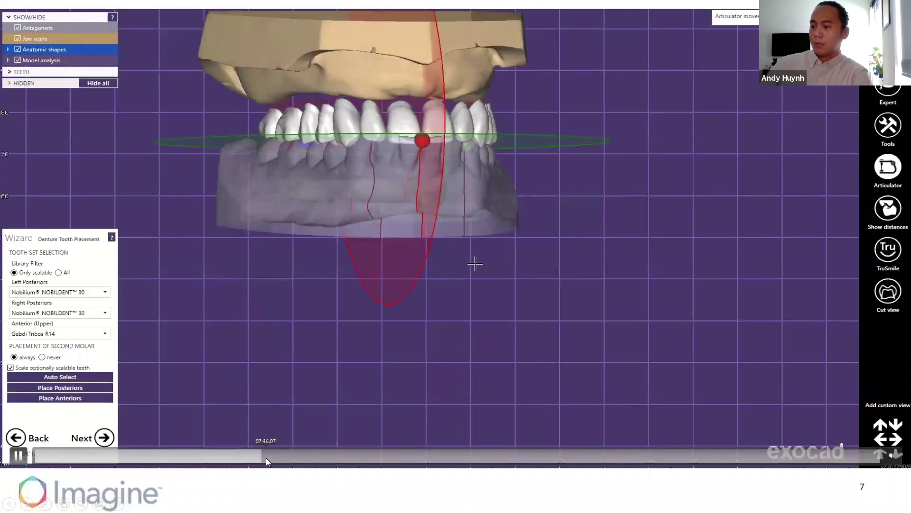
- Skip the demonstration video forward past the tooth set comparison and through the chain-mode tooth placement
click(266, 457)
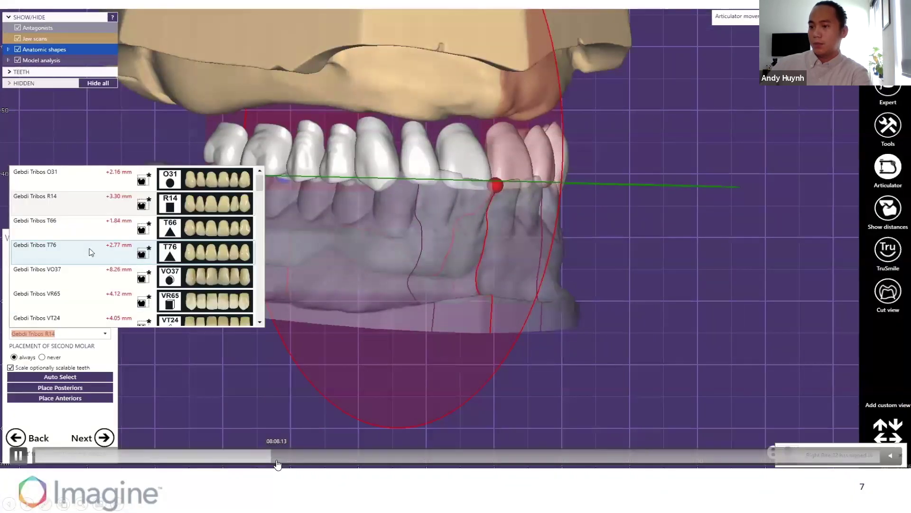
click(276, 459)
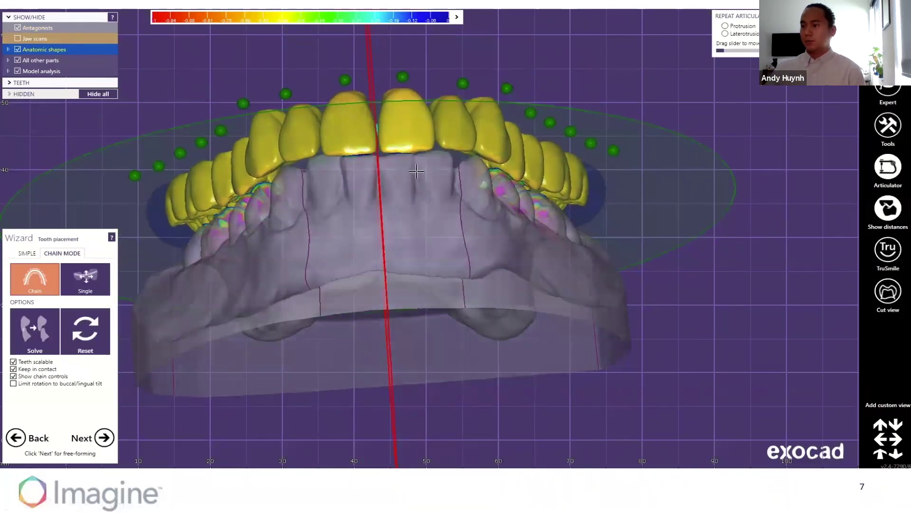
mouse_move(311, 393)
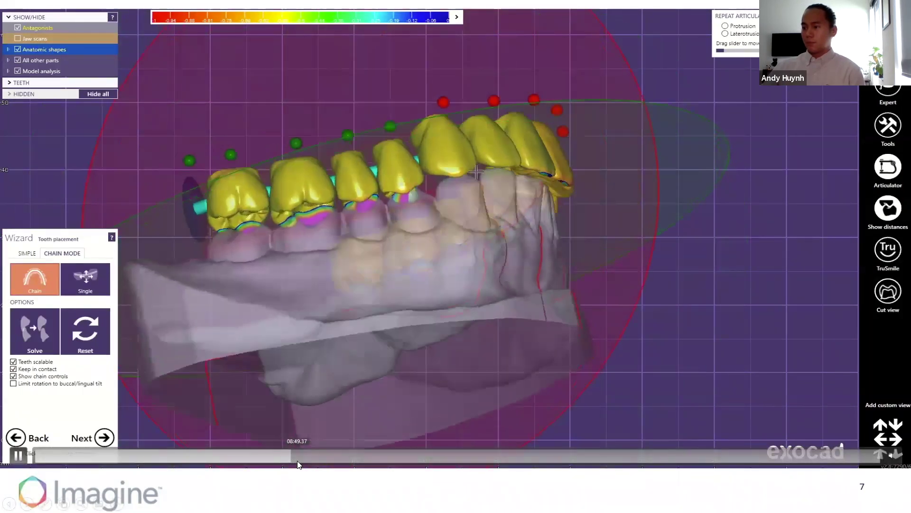
click(298, 463)
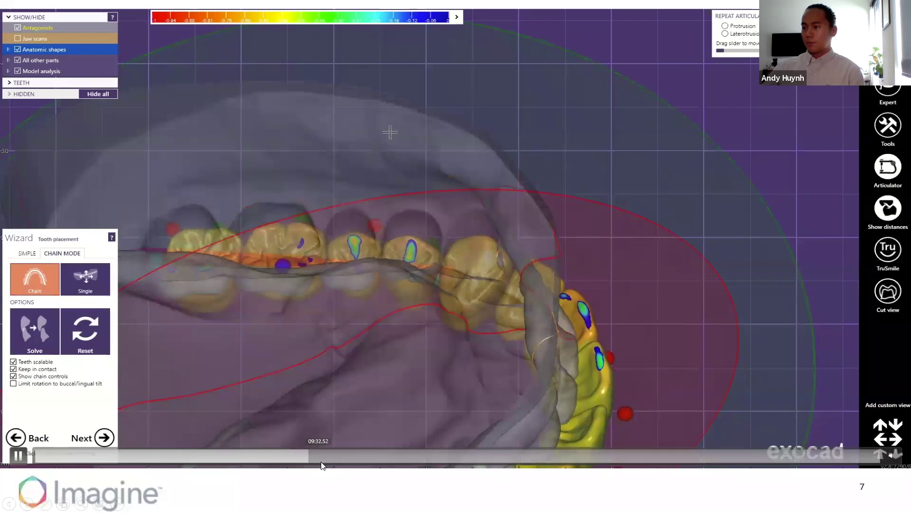
click(324, 460)
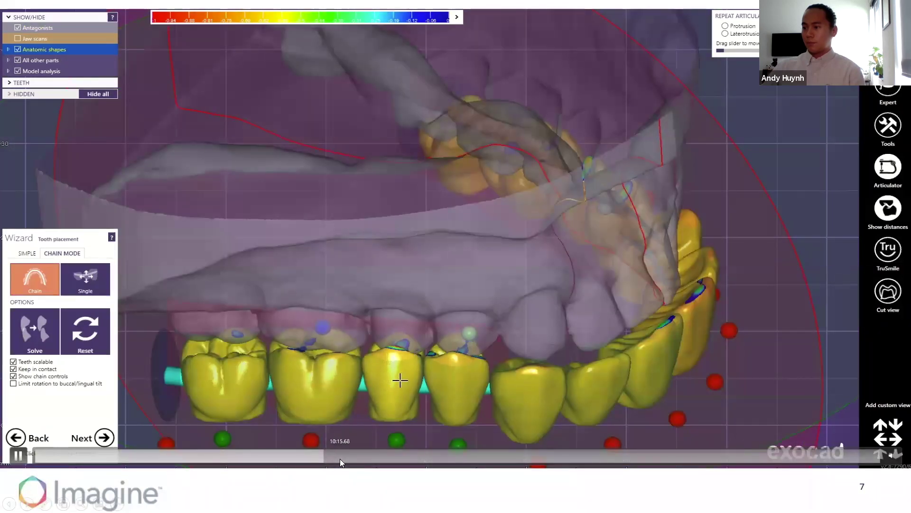
click(332, 458)
click(332, 457)
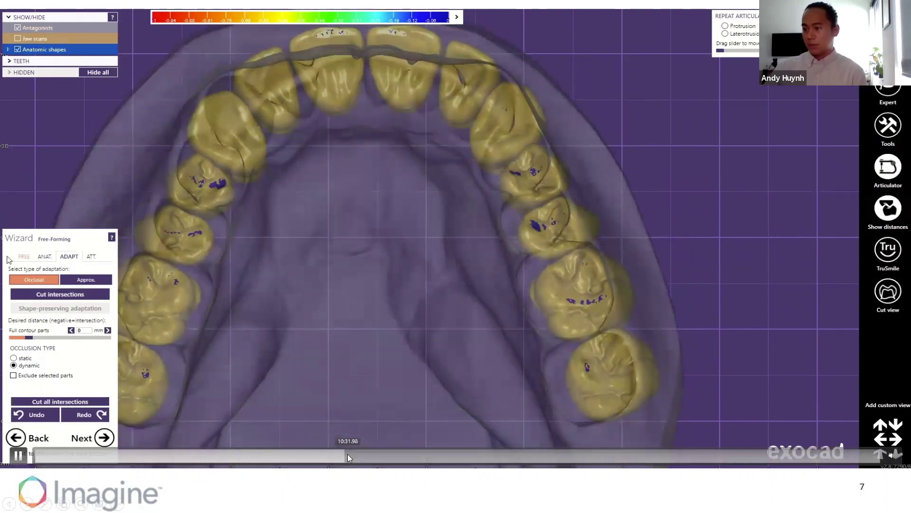
- Skip the demonstration video forward through the free-forming of the teeth and their occlusal contacts
click(351, 455)
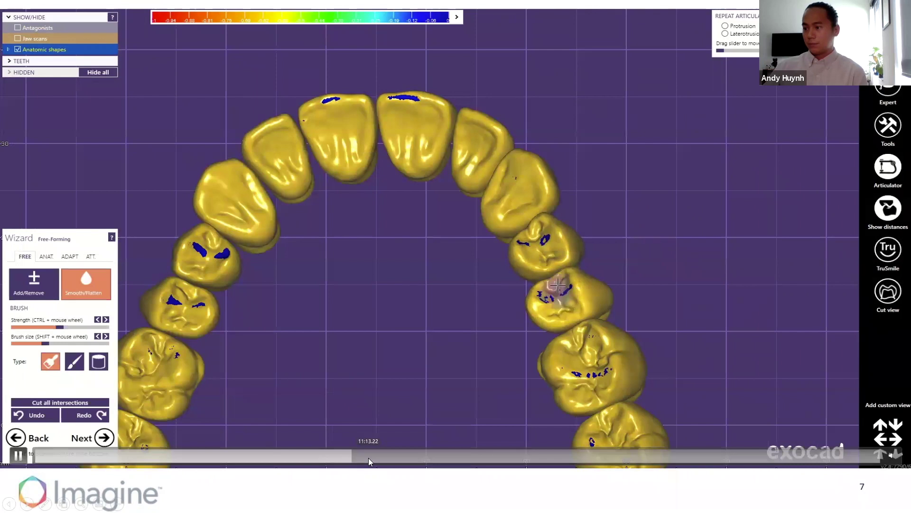
click(355, 458)
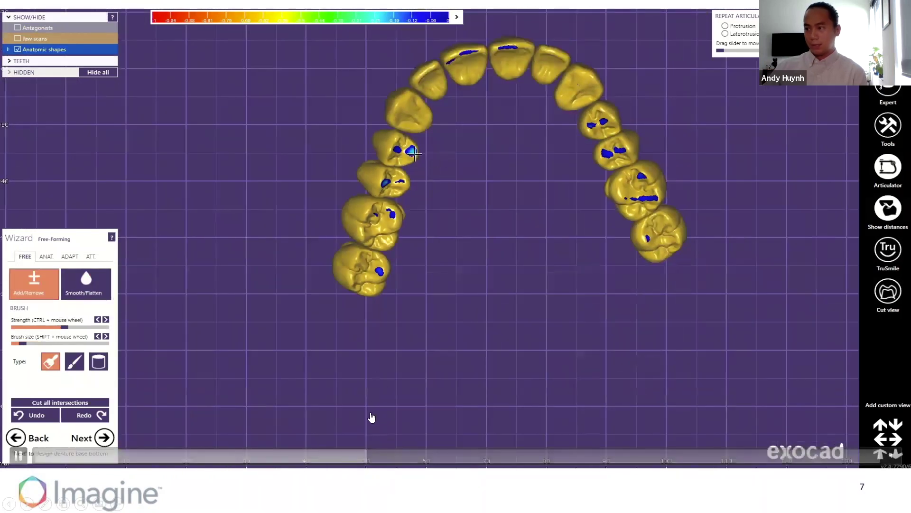
click(371, 459)
click(386, 457)
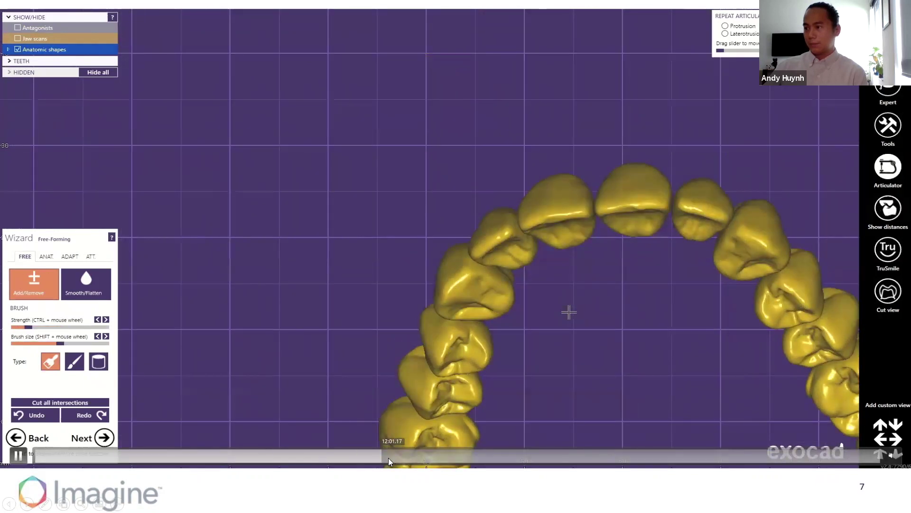
click(389, 457)
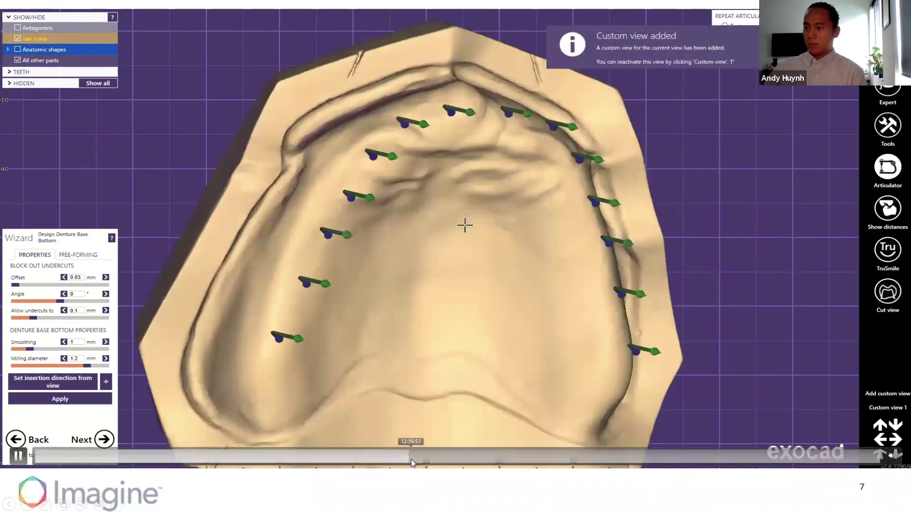
- Skip the demonstration video forward through the denture base bottom and margin drawing to the denture base surface properties
click(415, 460)
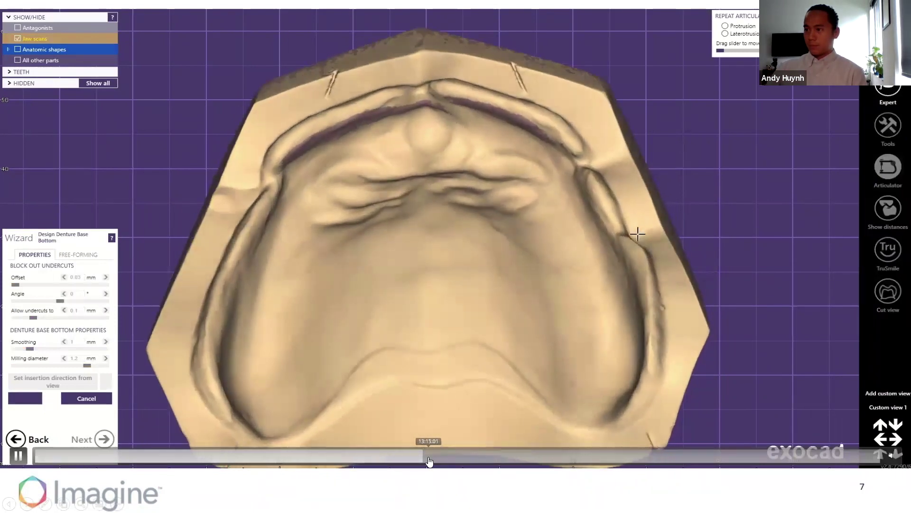
click(429, 458)
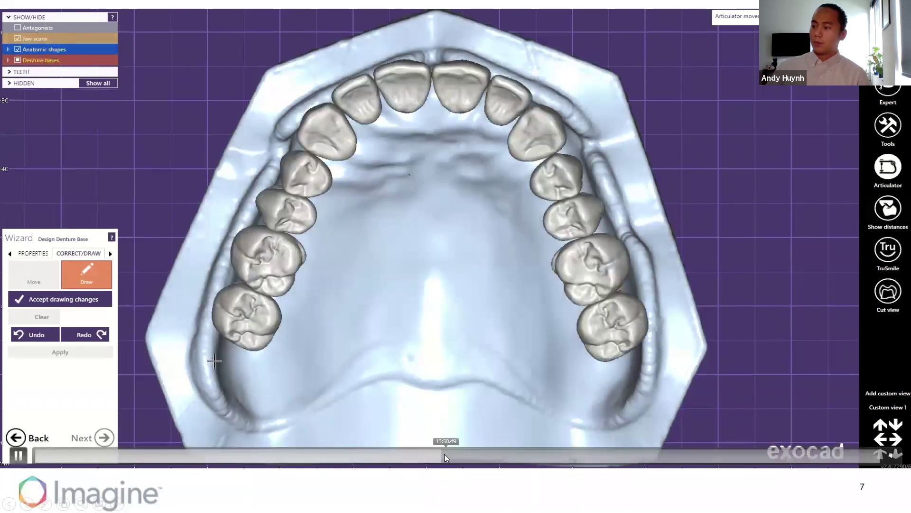
click(452, 458)
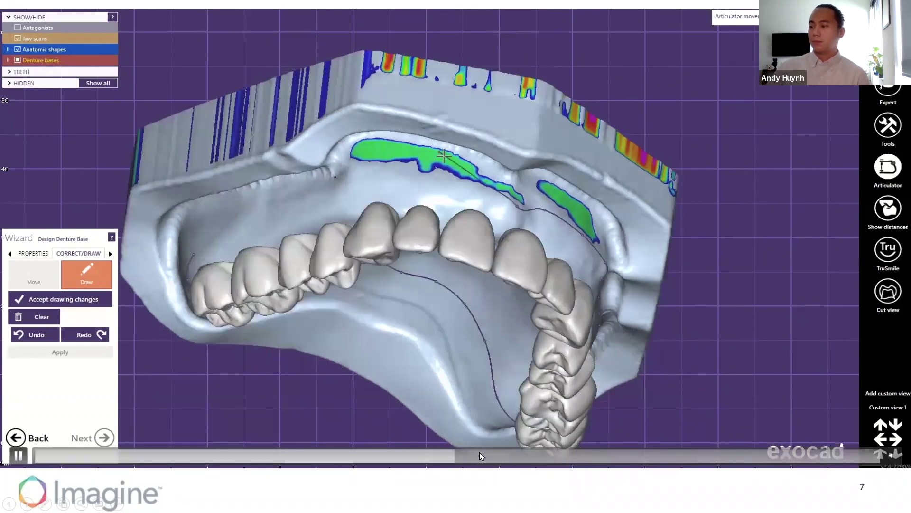
click(462, 455)
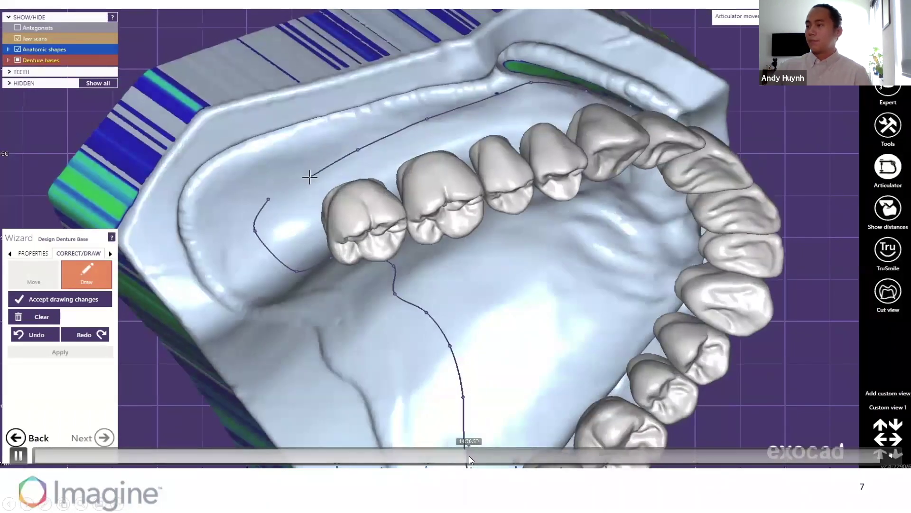
click(473, 455)
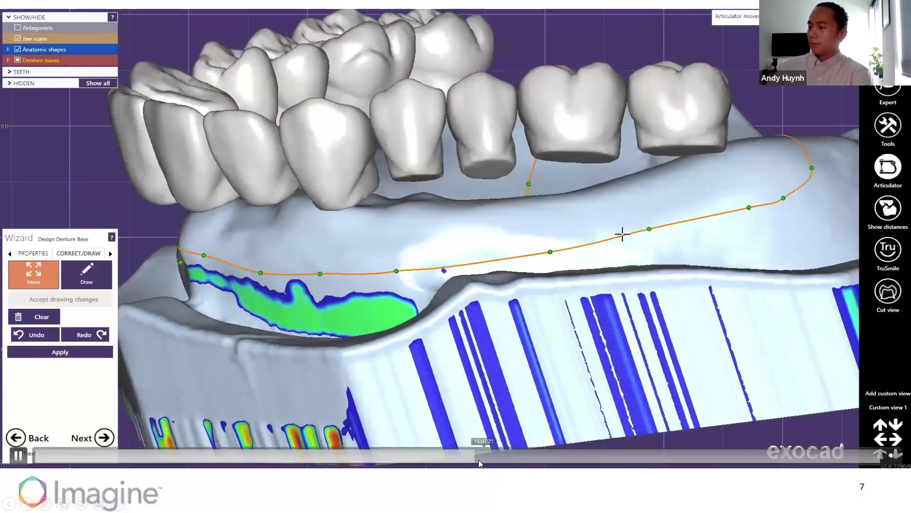
click(479, 459)
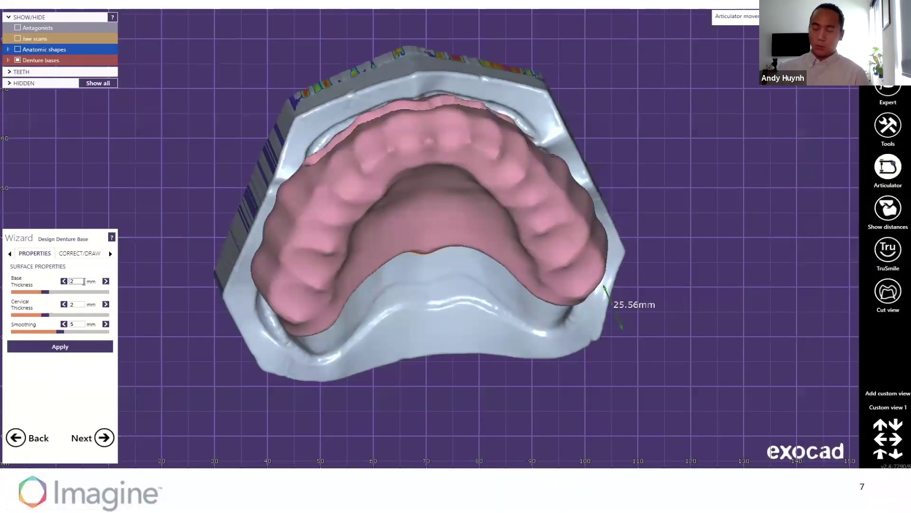
- Skip the demonstration video forward past the denture base calculation to the generated base and through to the tooth connectors
mouse_move(342, 254)
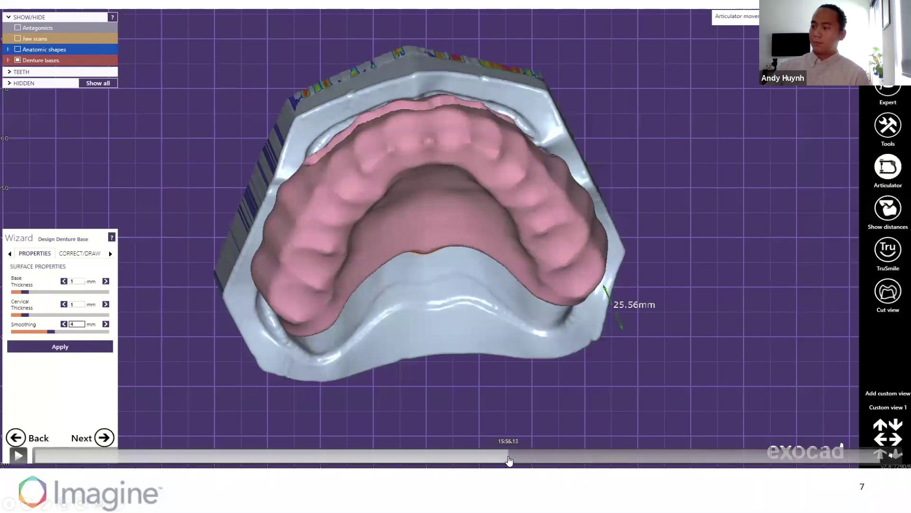
click(508, 455)
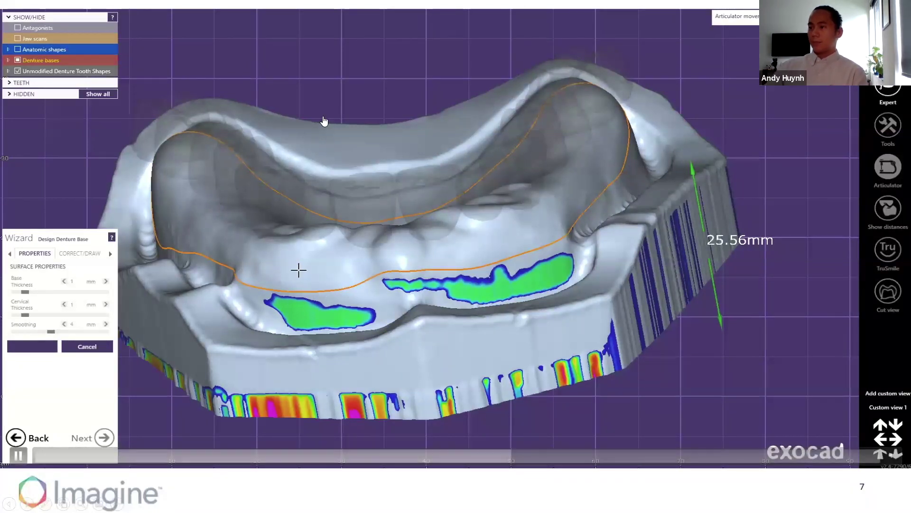
click(516, 456)
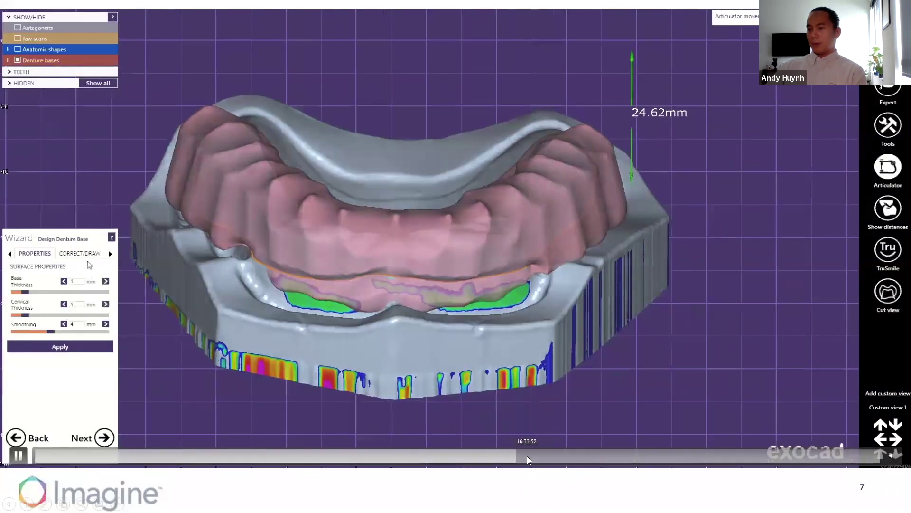
click(528, 456)
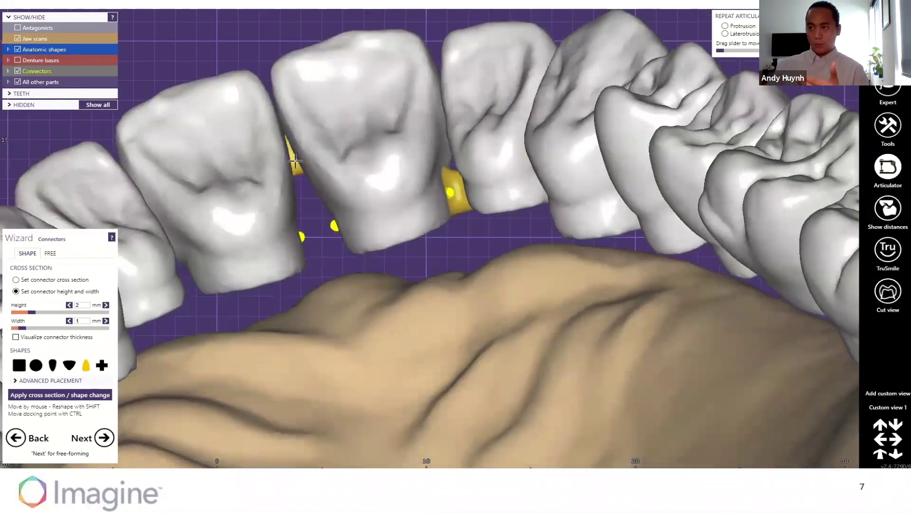
- Skip the demonstration video forward through the placement of the tooth connectors to the free-forming of the denture base
mouse_move(667, 441)
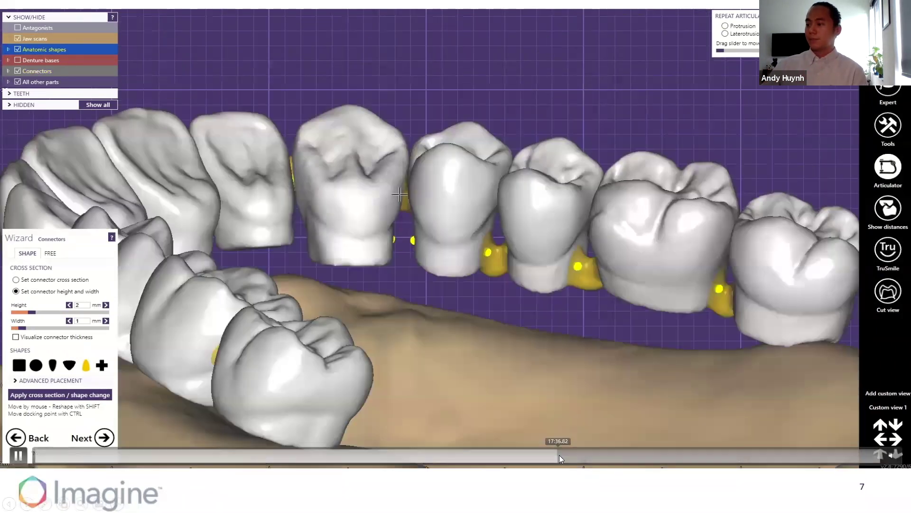
click(562, 454)
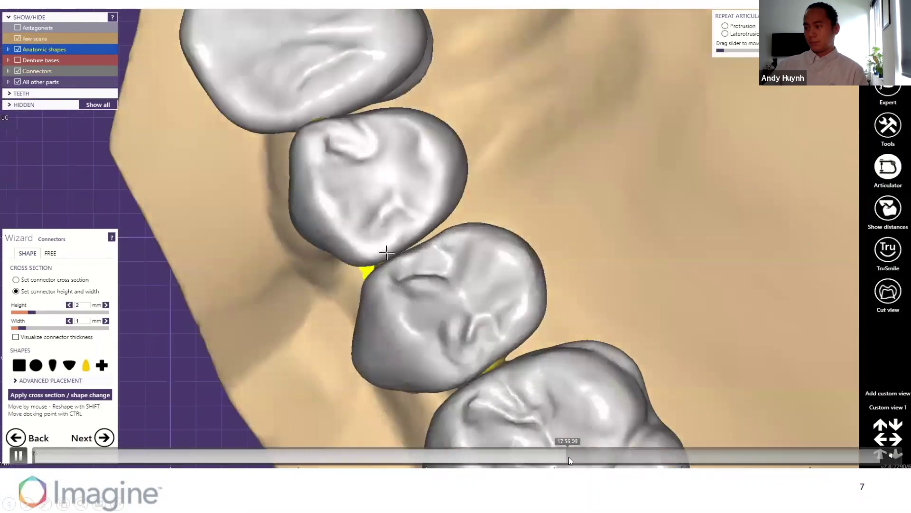
click(569, 457)
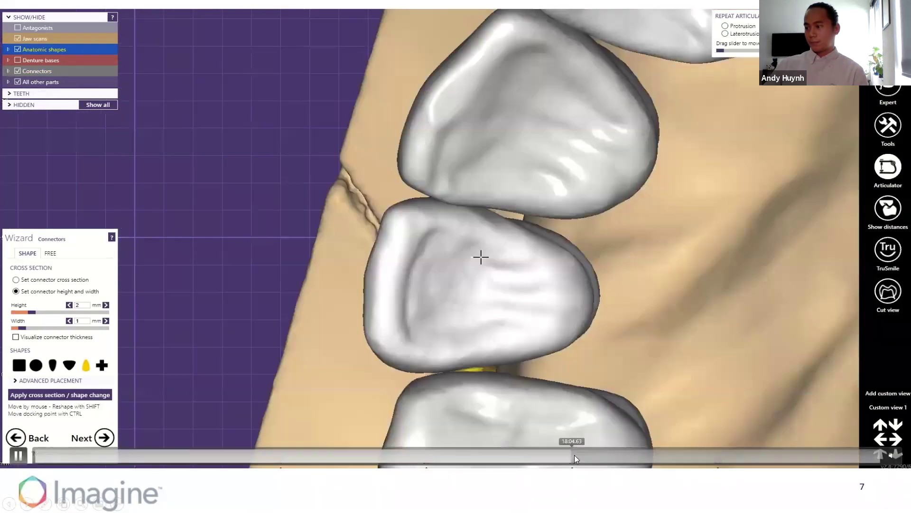
key(alt+p)
click(577, 454)
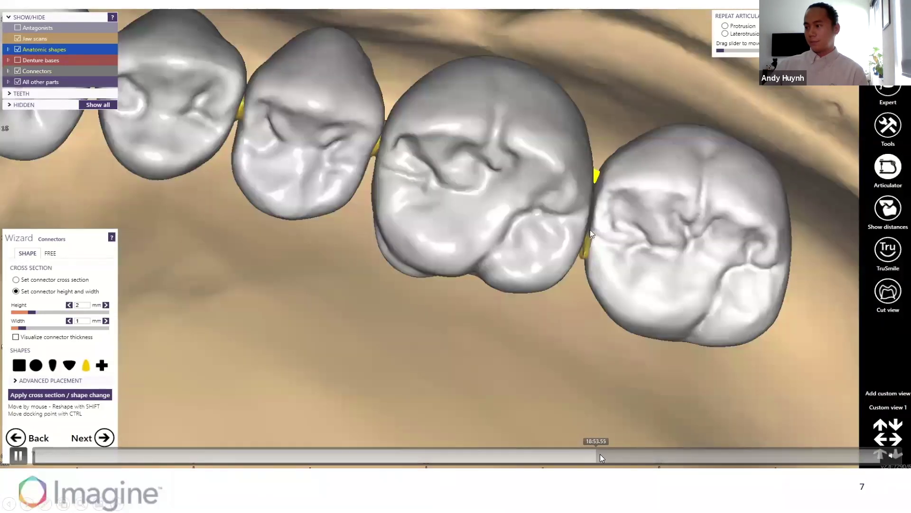
click(599, 454)
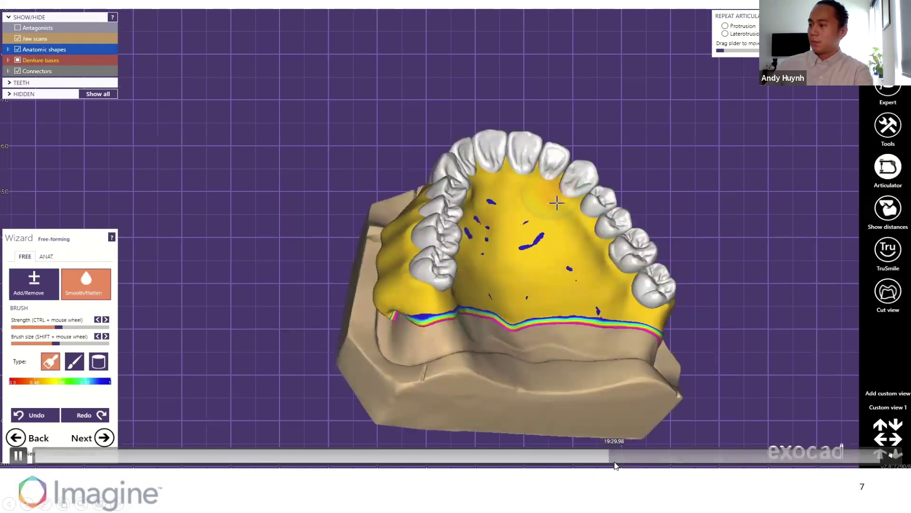
- Skip the demonstration video forward through the smoothing of the denture base to its adaptation to the teeth
click(613, 458)
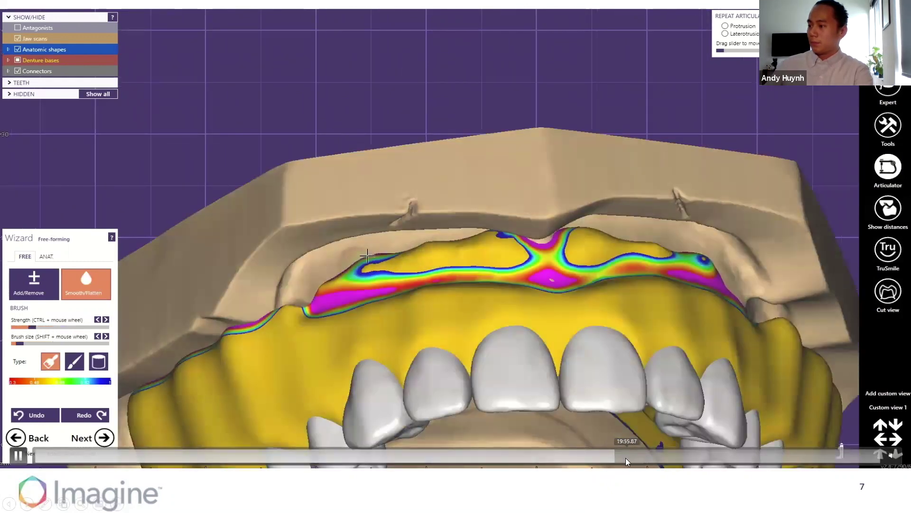
drag(626, 458, 639, 461)
click(656, 457)
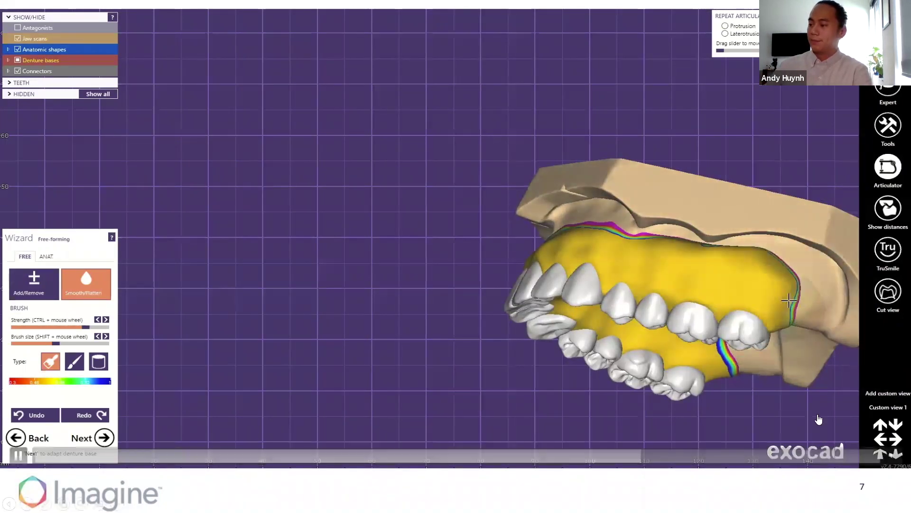
click(644, 458)
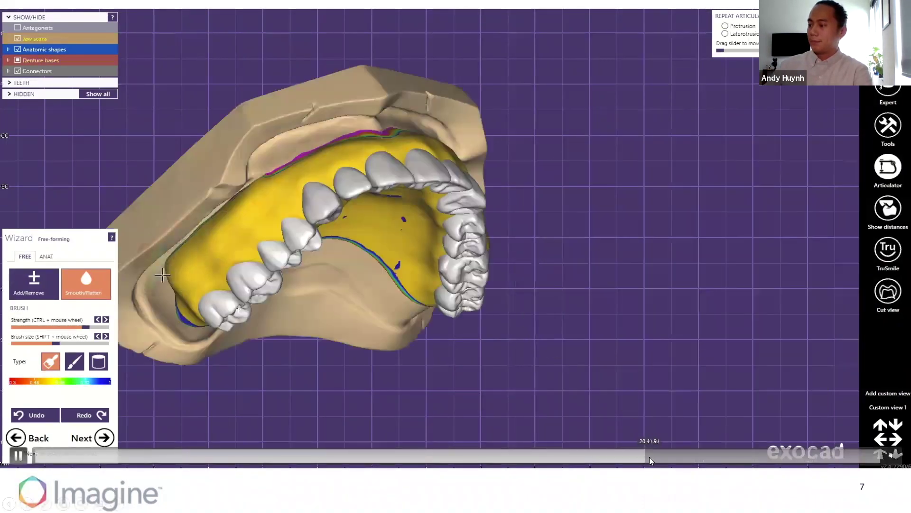
click(650, 457)
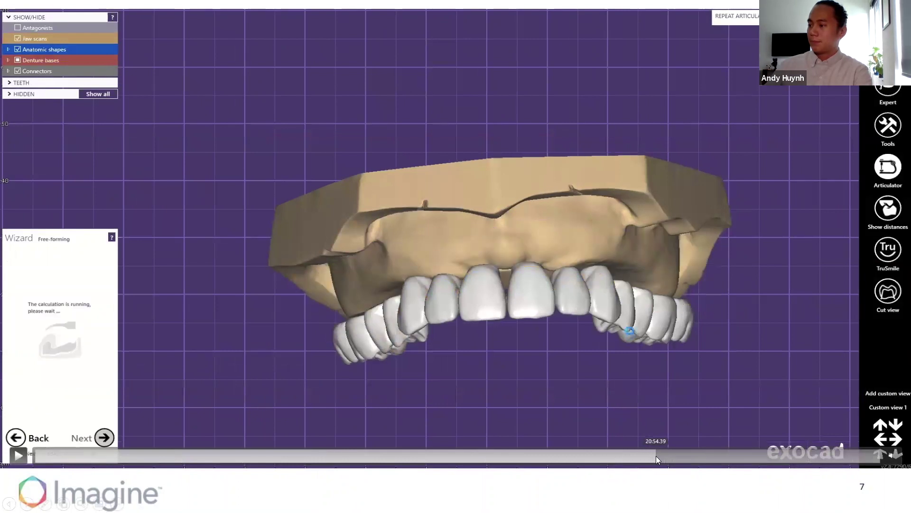
click(656, 456)
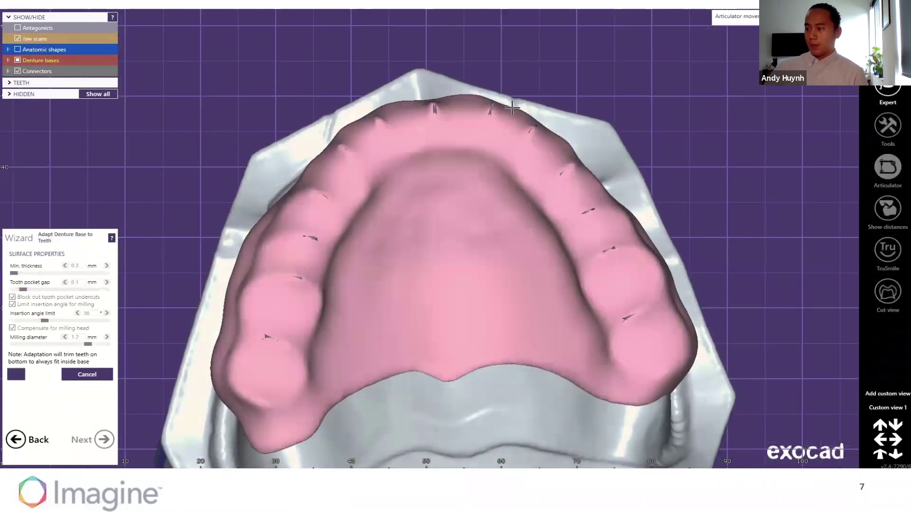
- Skip the demonstration video forward through the adaptation of the denture base to the teeth until the merged restorations are saved
mouse_move(601, 449)
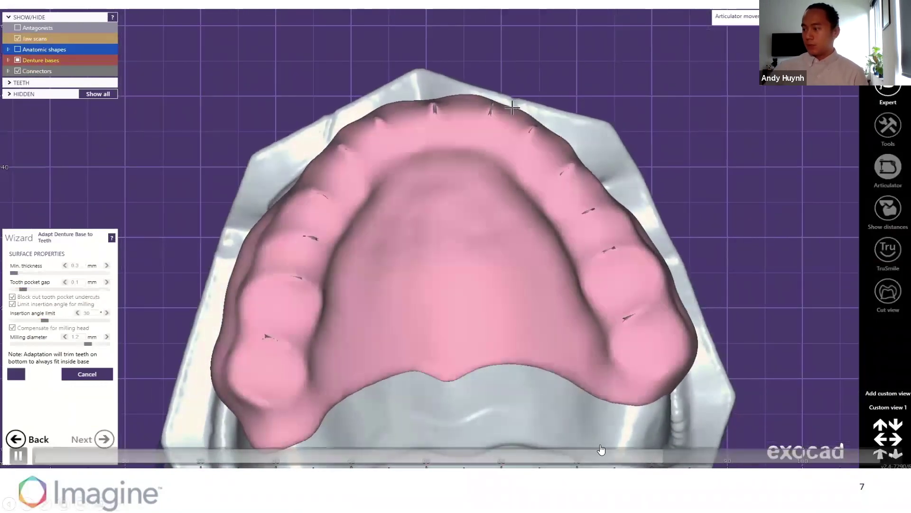
click(686, 455)
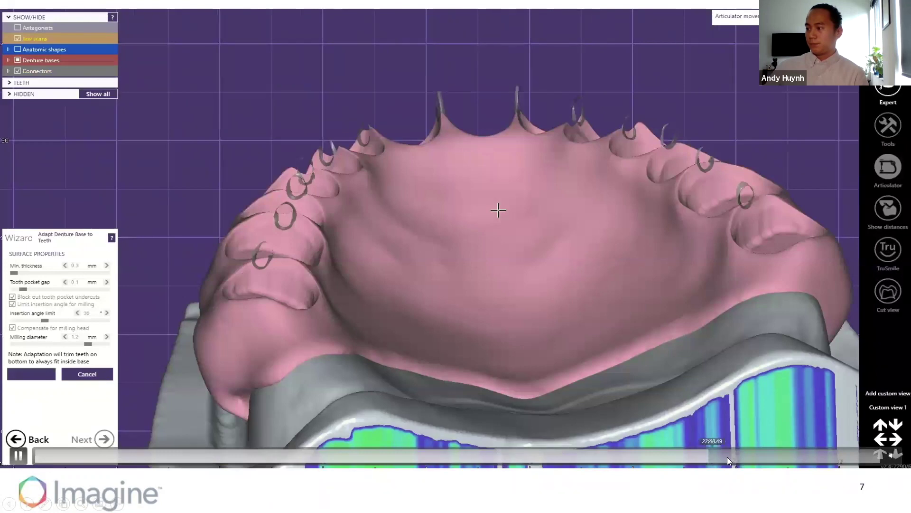
click(729, 456)
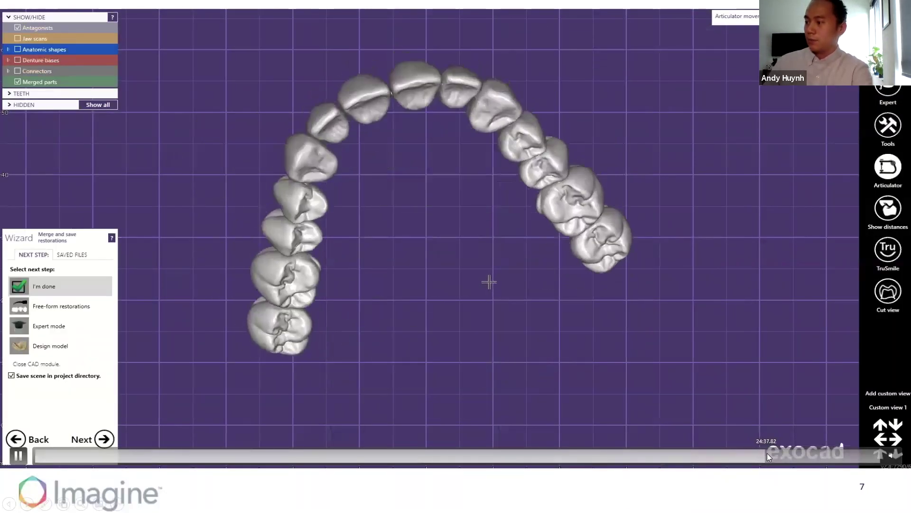
- Move the demonstration video between the saved case files, the inspection of the merged parts and the Merge to monoblock operation
click(769, 453)
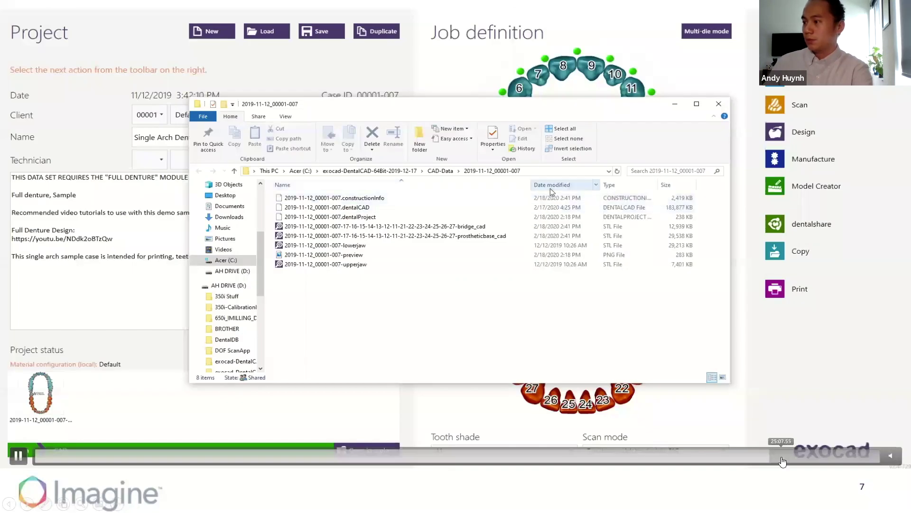
click(780, 457)
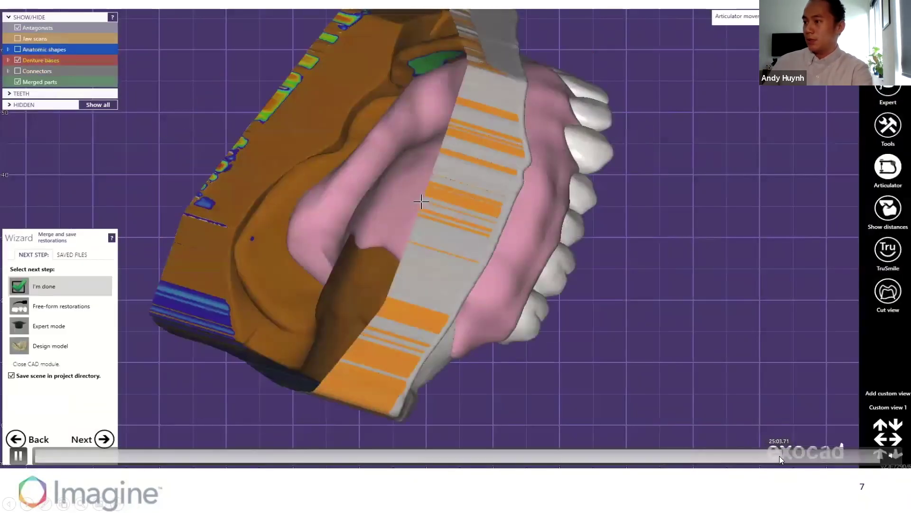
click(786, 455)
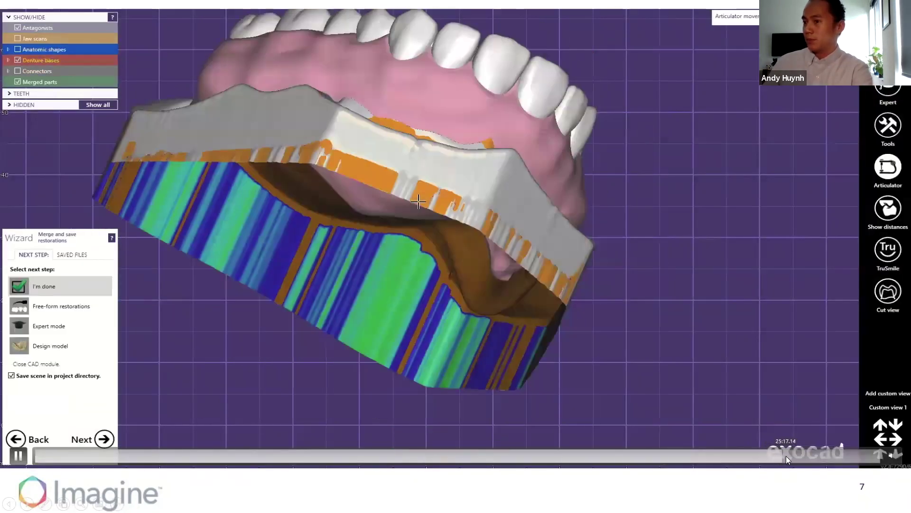
click(791, 456)
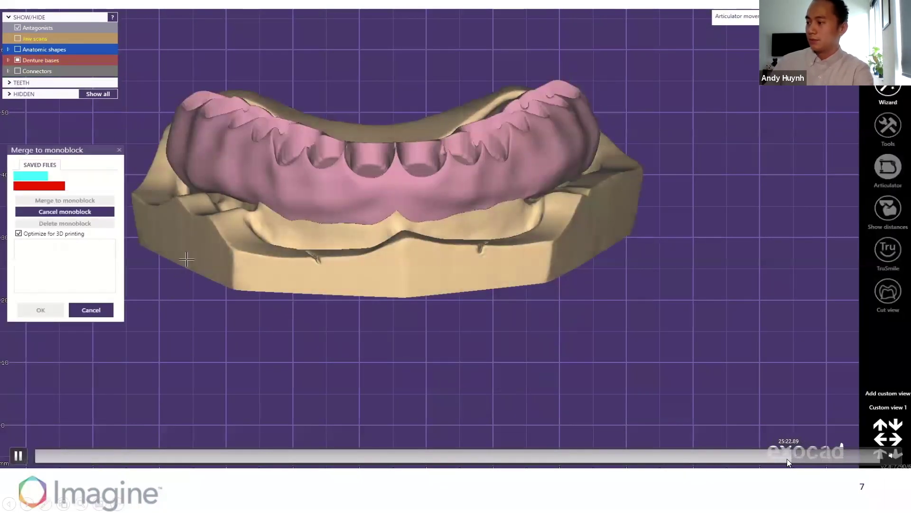
click(782, 458)
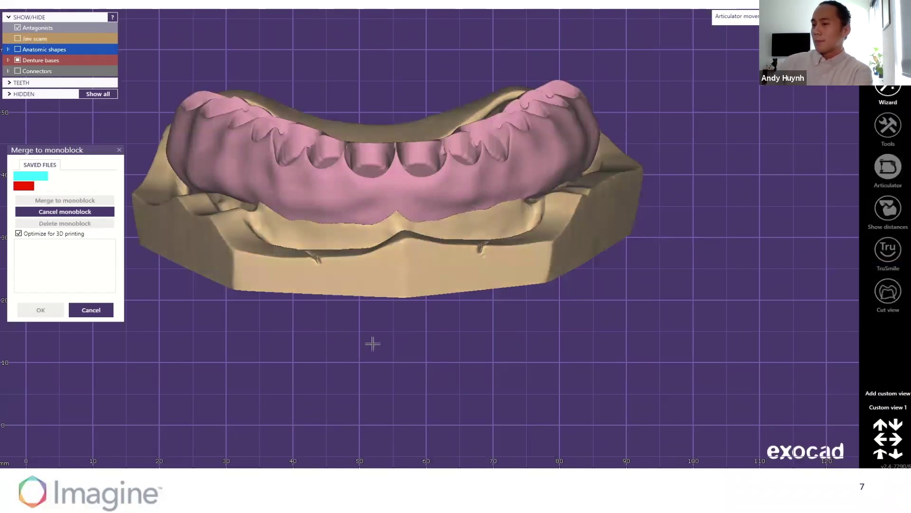
- Skip the demonstration video forward through the monoblock merge of the teeth and base, with optimization for 3D printing
middle_drag(372, 344, 480, 358)
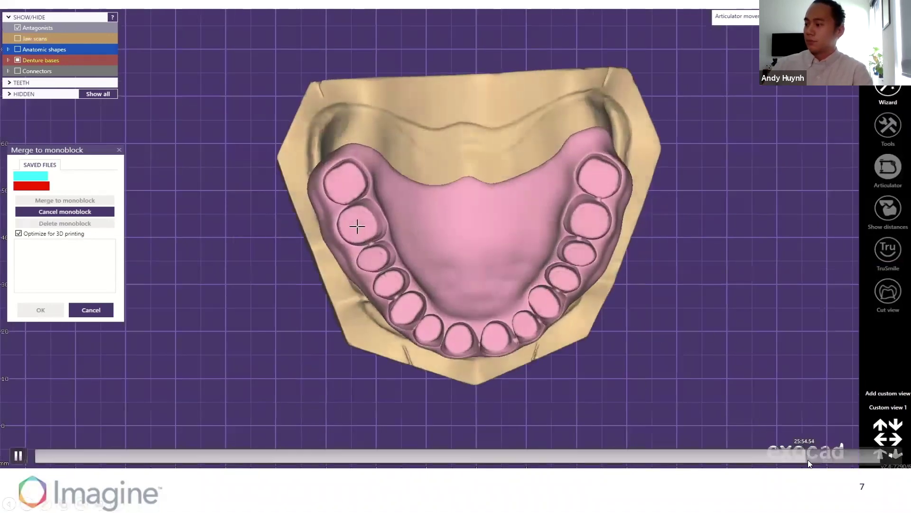
click(810, 460)
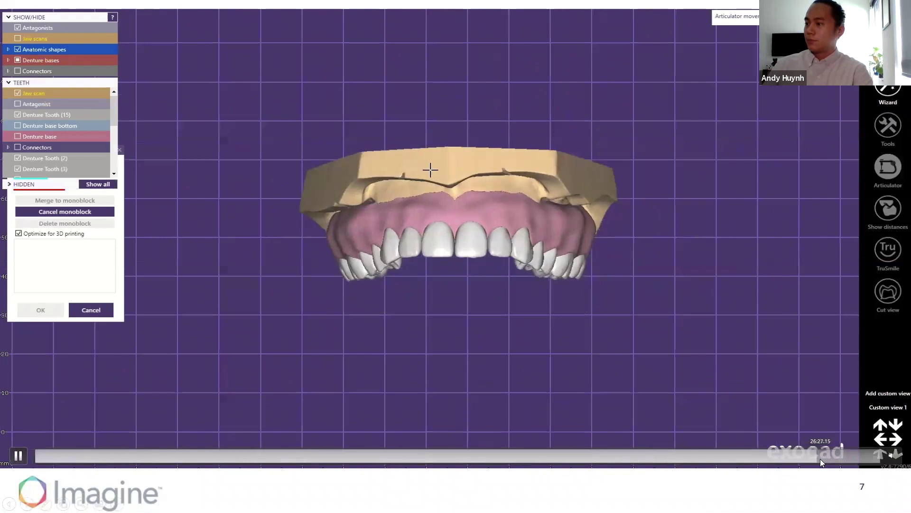
click(822, 459)
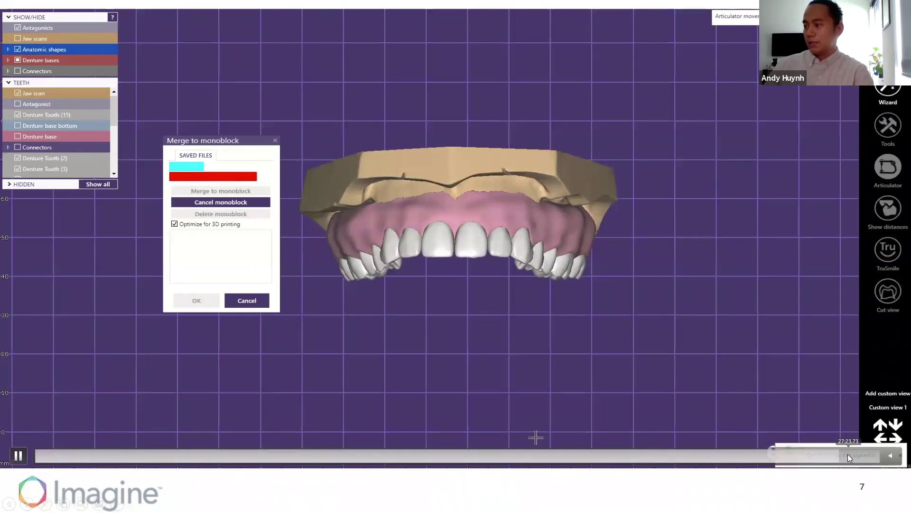
click(848, 455)
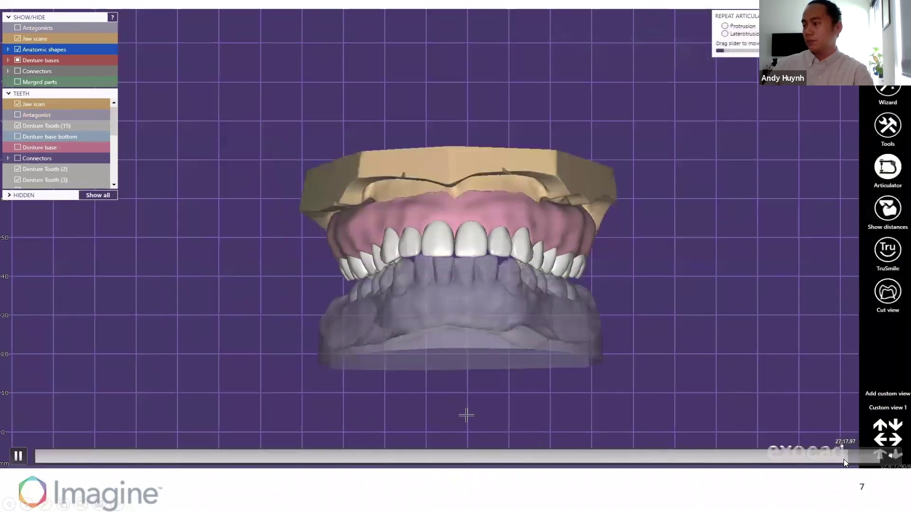
- Skip the demonstration video forward past the saved monoblock STL file to the finished denture in the mesh viewer, then advance the presentation
click(848, 458)
click(852, 457)
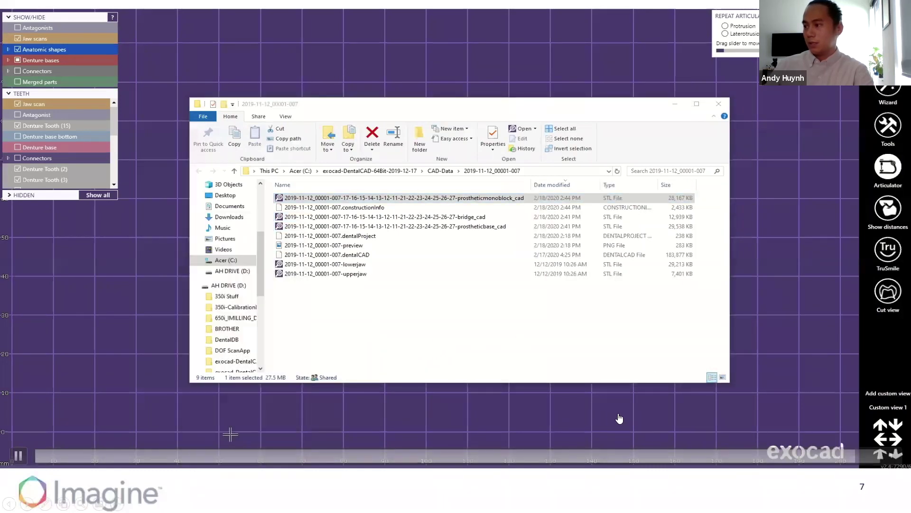
click(857, 456)
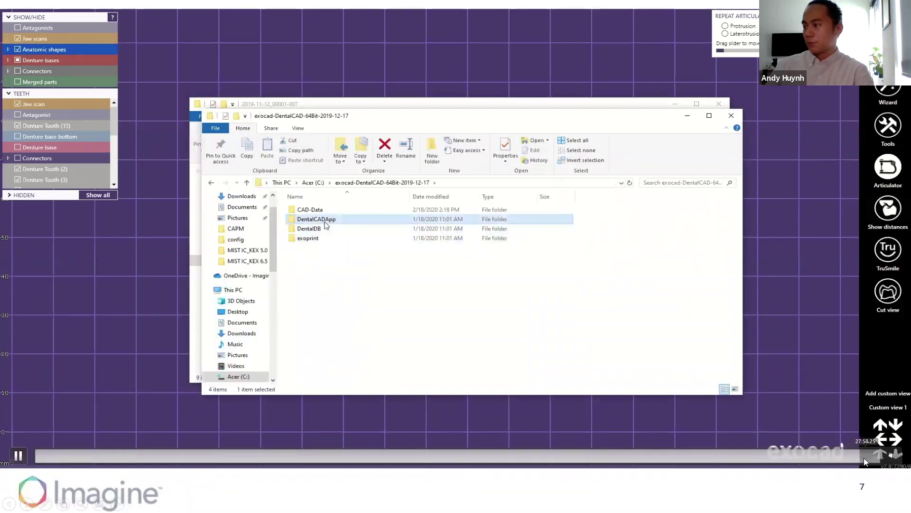
drag(867, 457, 872, 454)
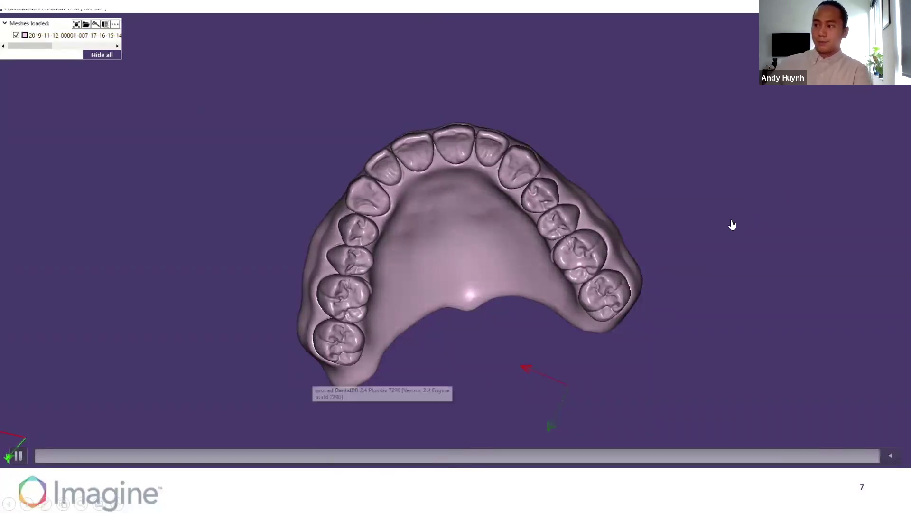
key(Right)
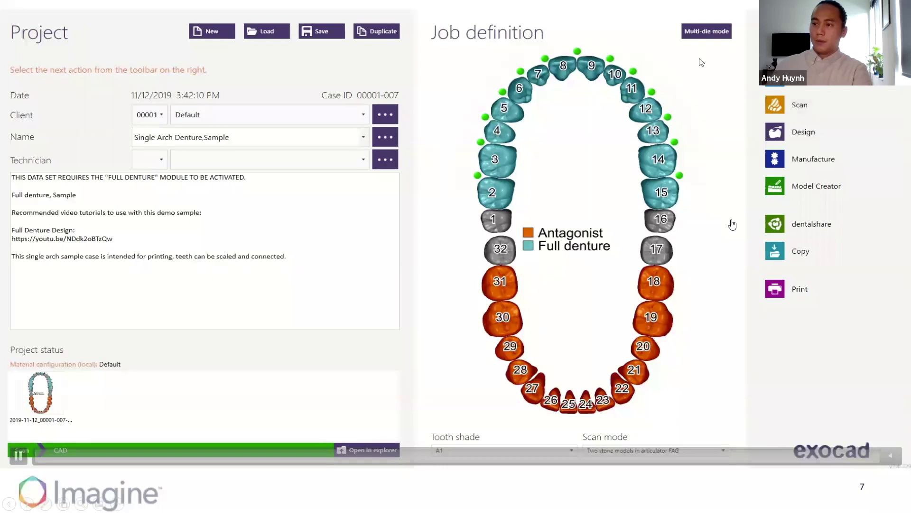
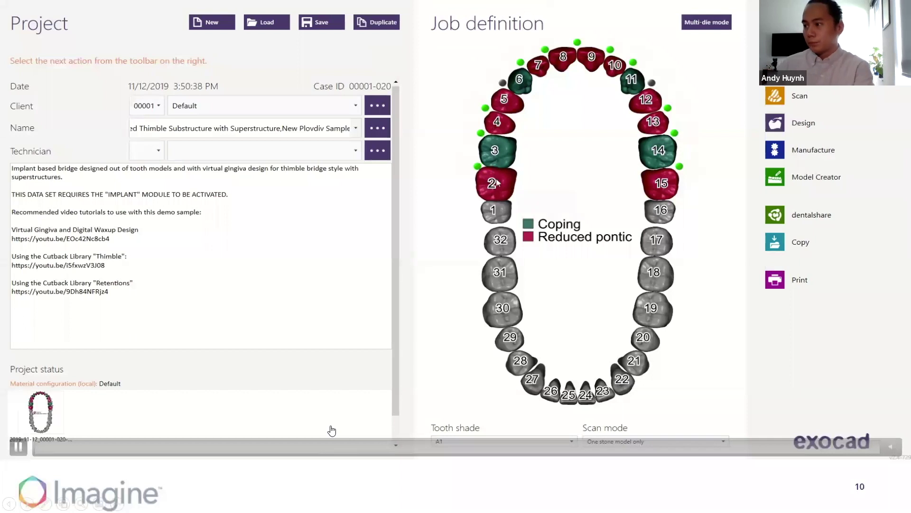
- Review the tooth settings in the thimble bridge job definition, rewinding and pausing the demonstration video at tooth 3
click(496, 183)
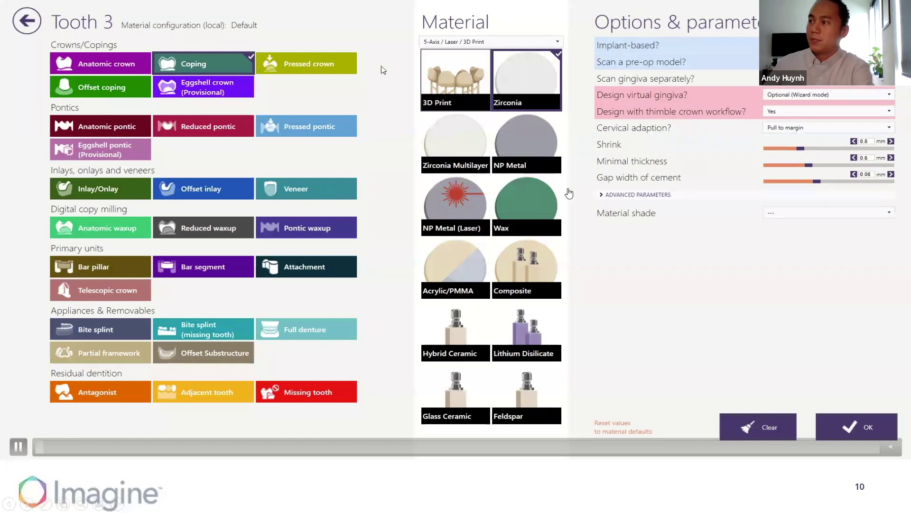
click(44, 454)
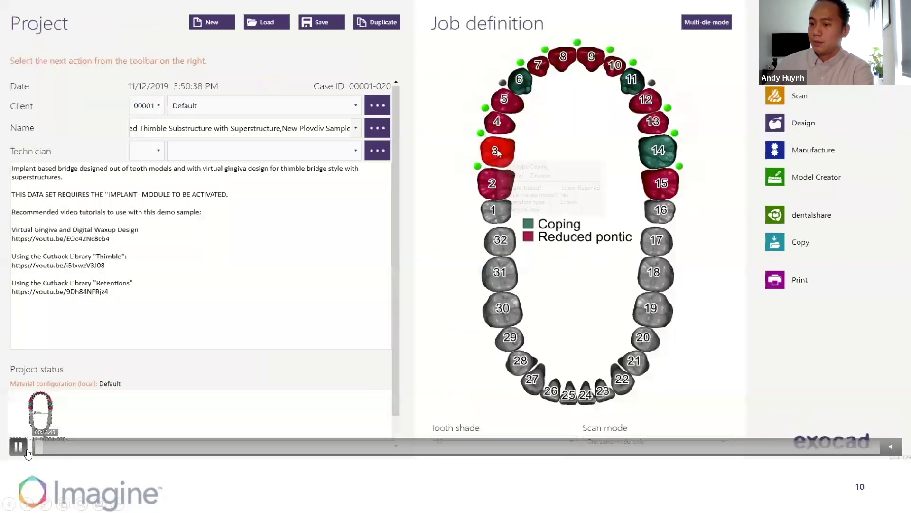
click(19, 447)
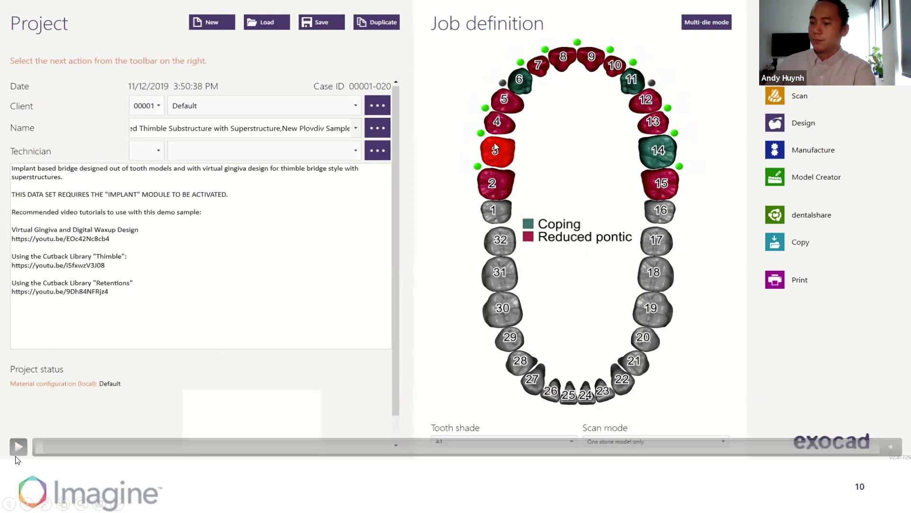
click(67, 432)
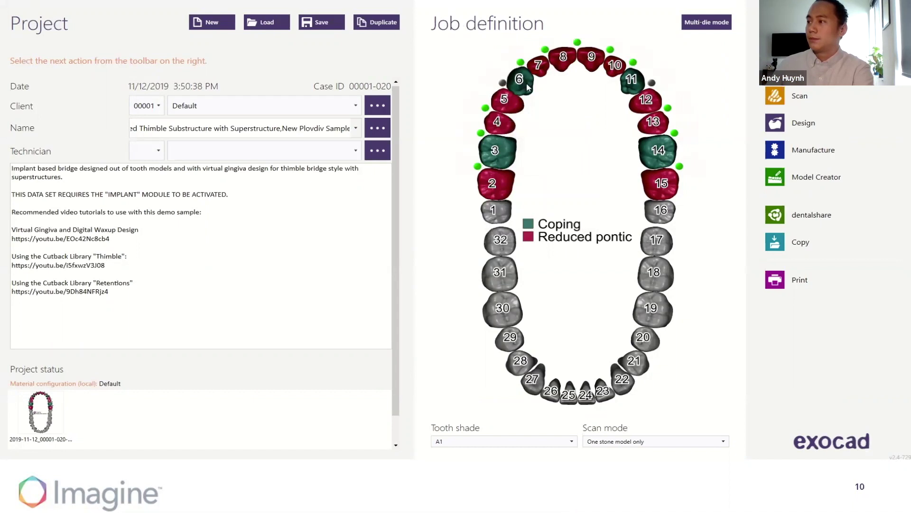
- Skip the demonstration video forward past the project loading and the pre-op scan placement correction
mouse_move(239, 432)
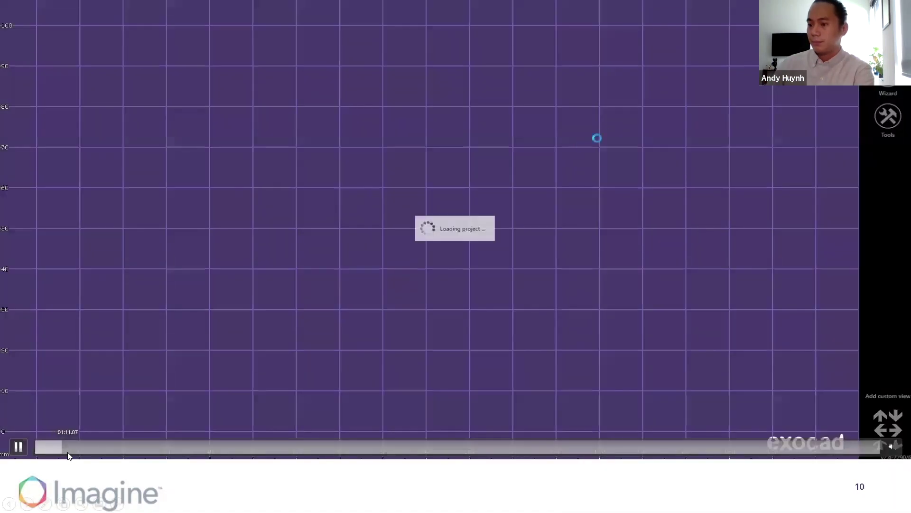
click(68, 451)
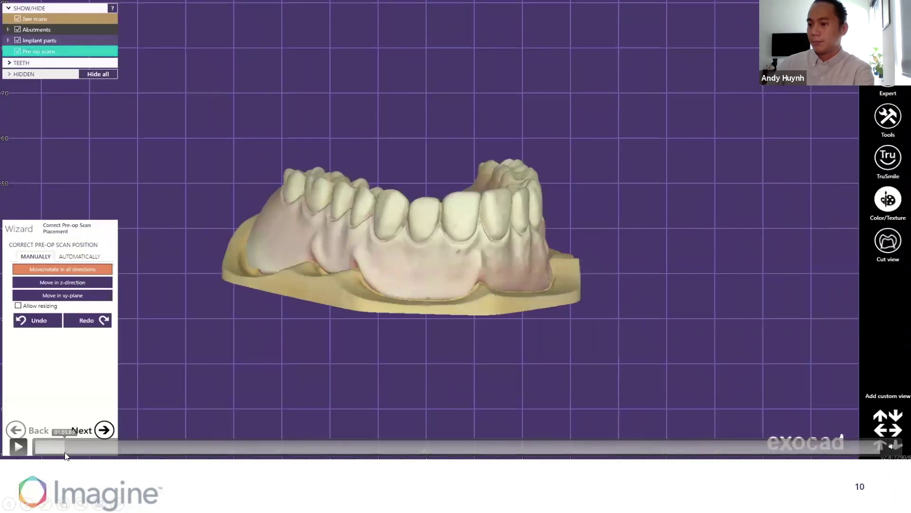
click(68, 451)
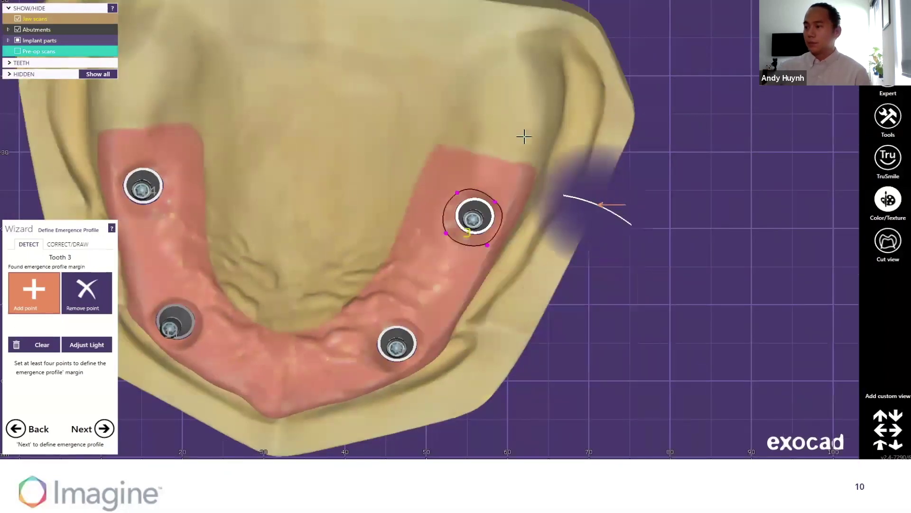
- Skip the demonstration video forward from the emergence profile definition at tooth 6 to the tooth placement stage
mouse_move(225, 271)
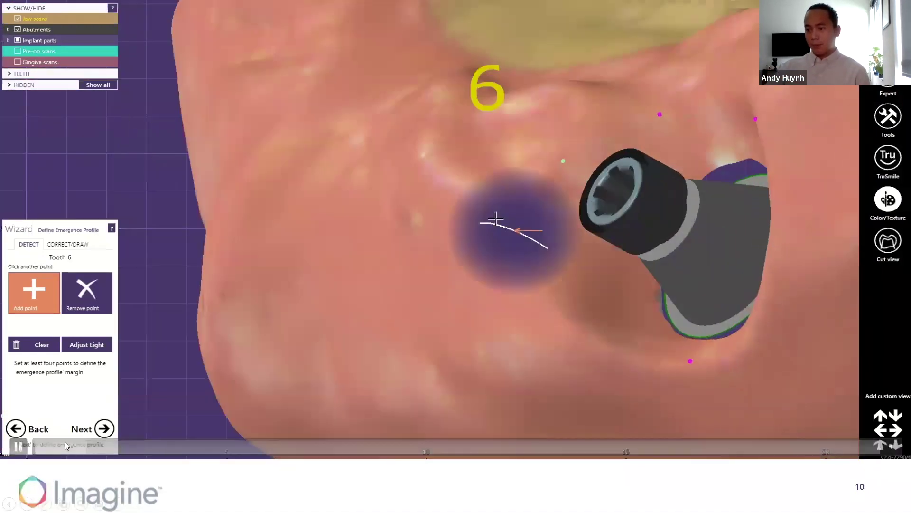
mouse_move(69, 443)
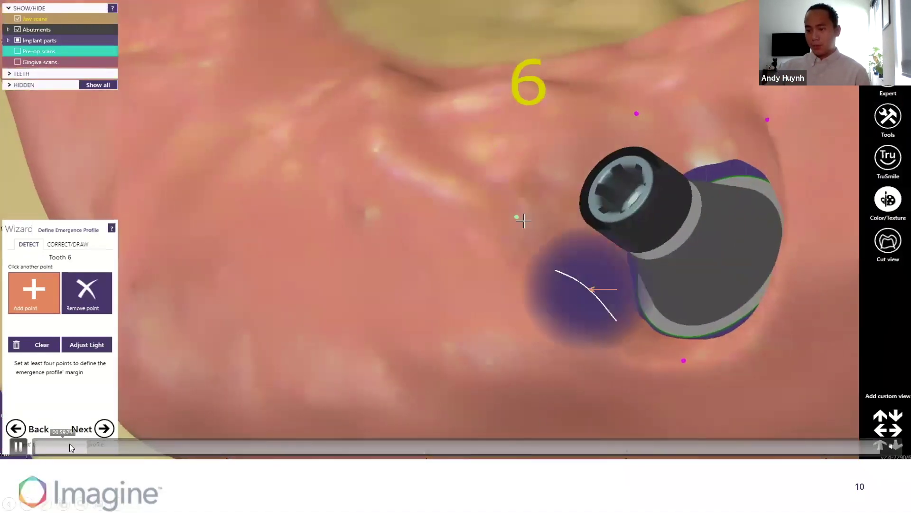
drag(92, 449, 166, 444)
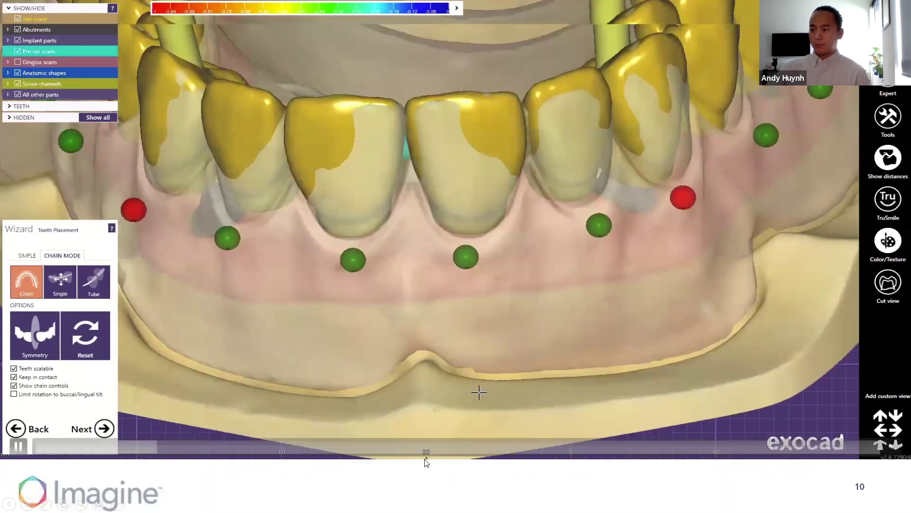
- Skip the demonstration video forward through the chain-mode tooth placement towards the abutment bottoms
mouse_move(188, 452)
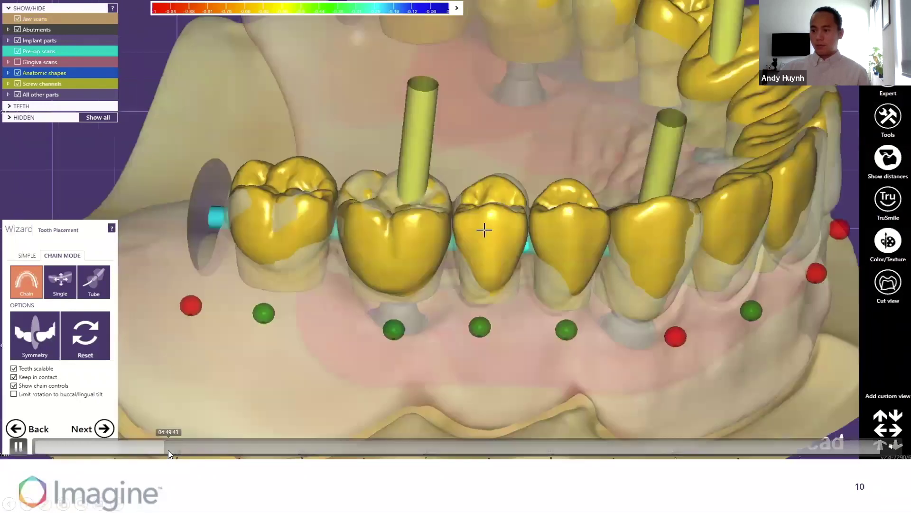
click(169, 450)
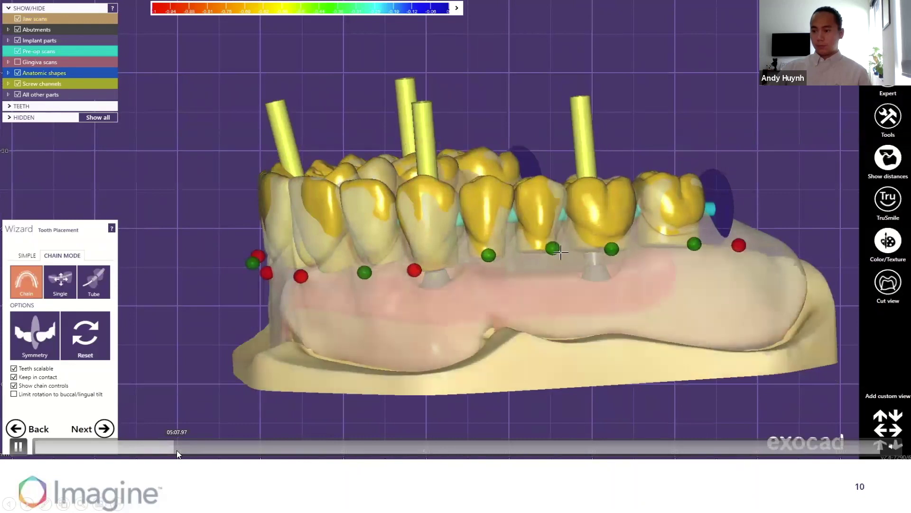
click(177, 450)
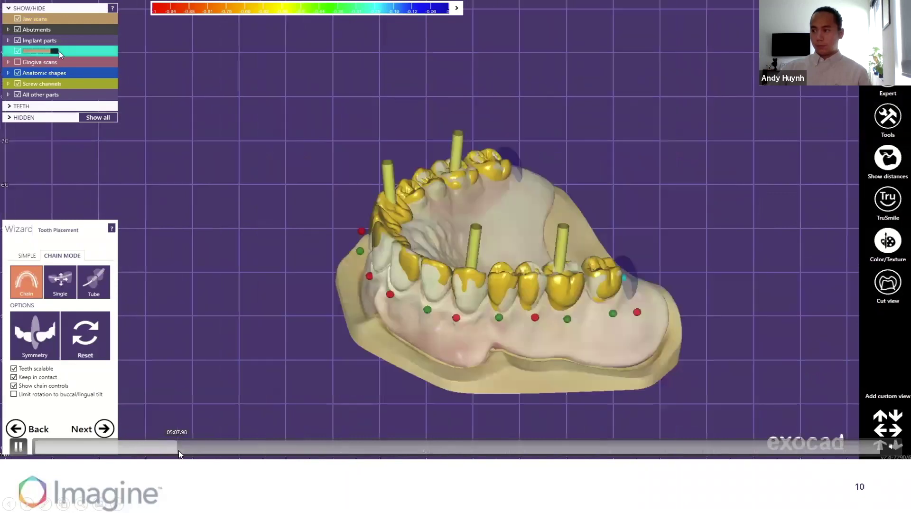
click(183, 450)
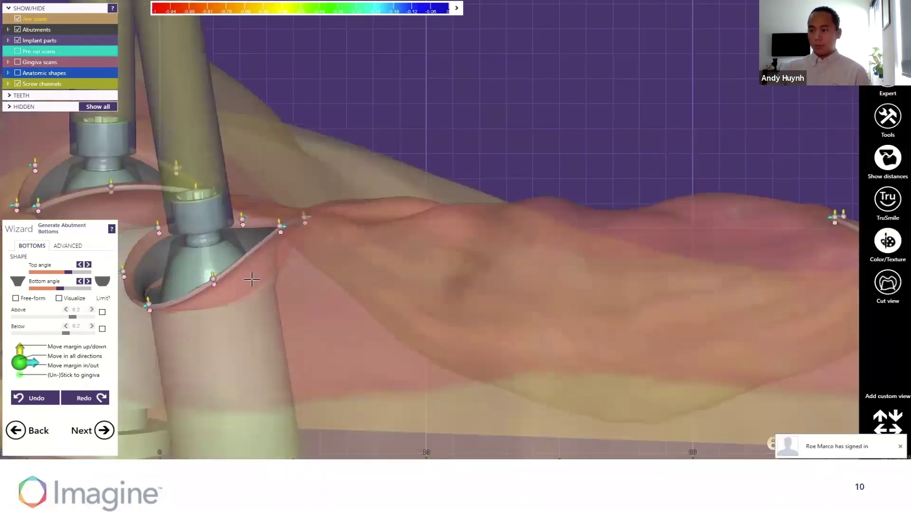
- Skip the demonstration video forward through the insertion direction and calculation of the virtual waxup bottom for teeth 2–15
mouse_move(231, 454)
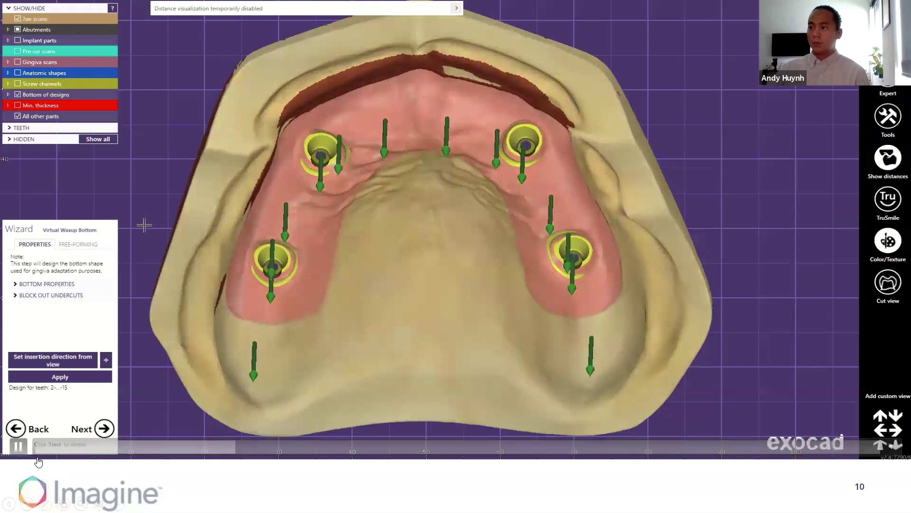
mouse_move(59, 442)
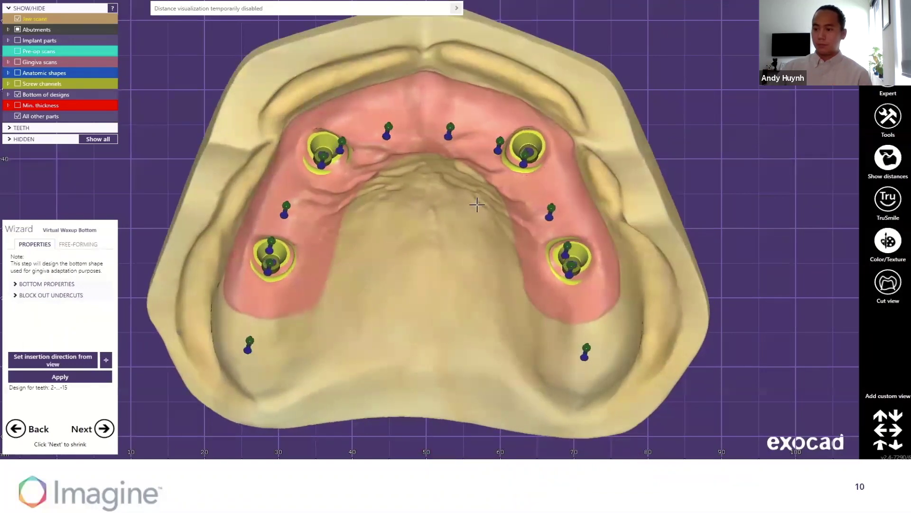
mouse_move(190, 447)
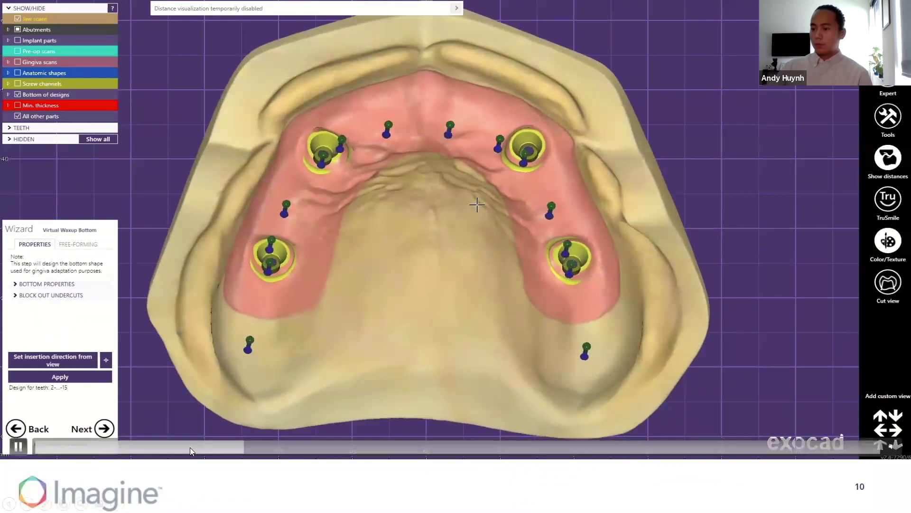
click(247, 449)
click(253, 449)
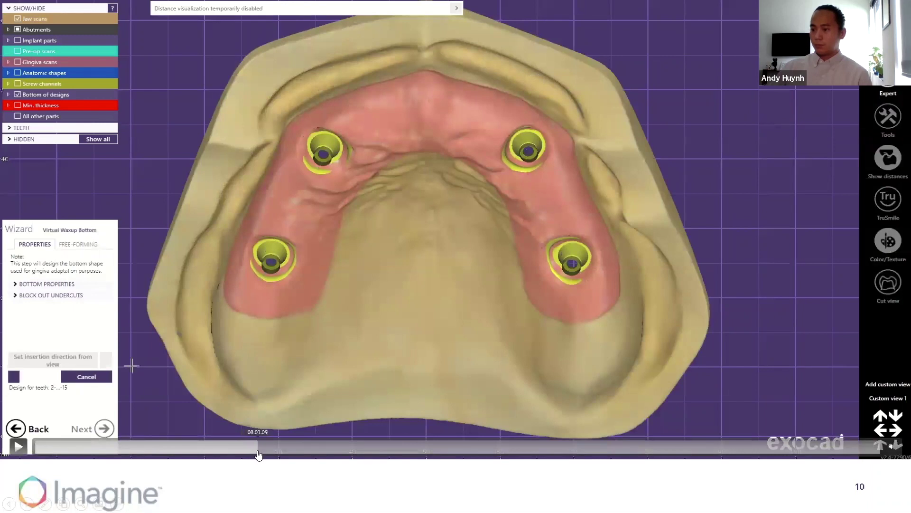
click(269, 455)
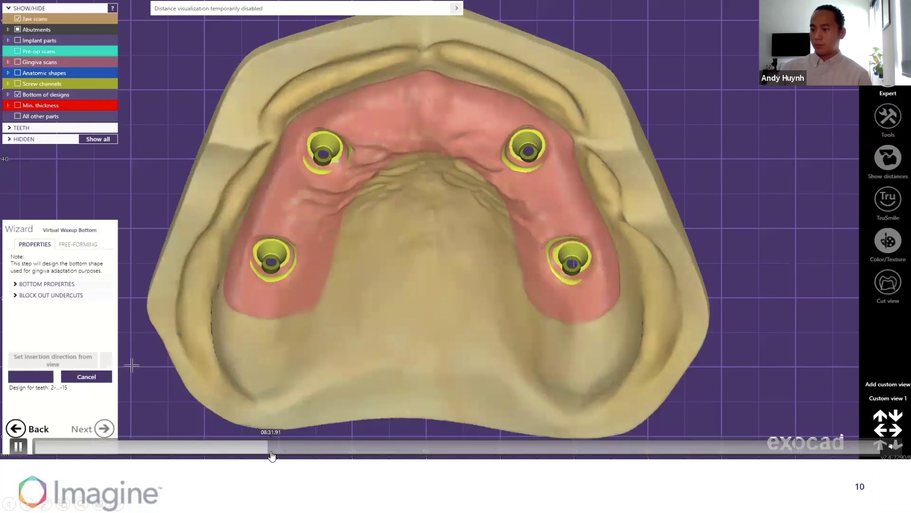
click(272, 454)
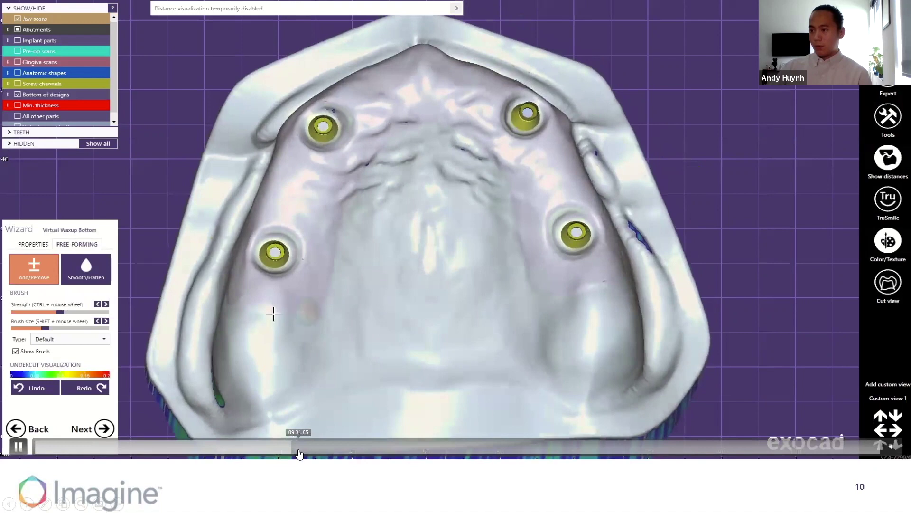
- Skip the demonstration video forward past the free-forming of the virtual waxup bottom to the gingiva design
click(298, 449)
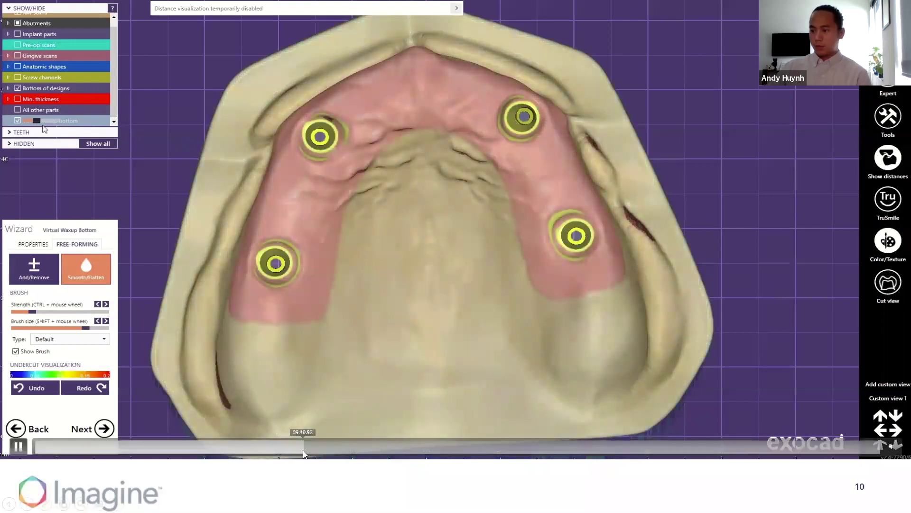
click(306, 450)
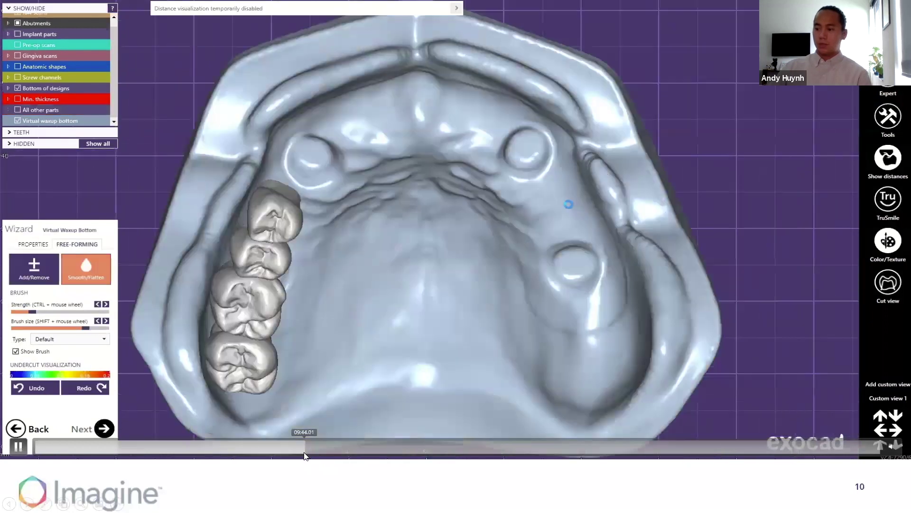
click(305, 451)
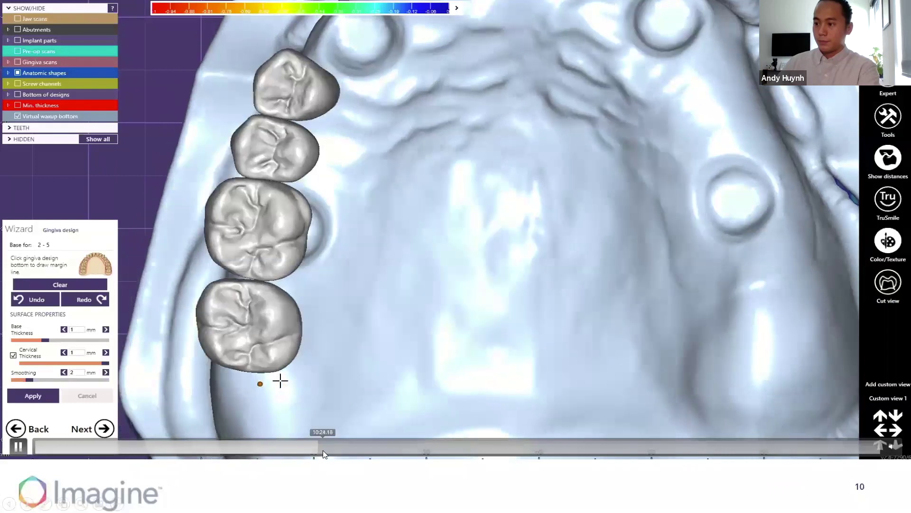
- Move the demonstration video through the gingiva margin drawing and base calculation for teeth 2–5
click(323, 450)
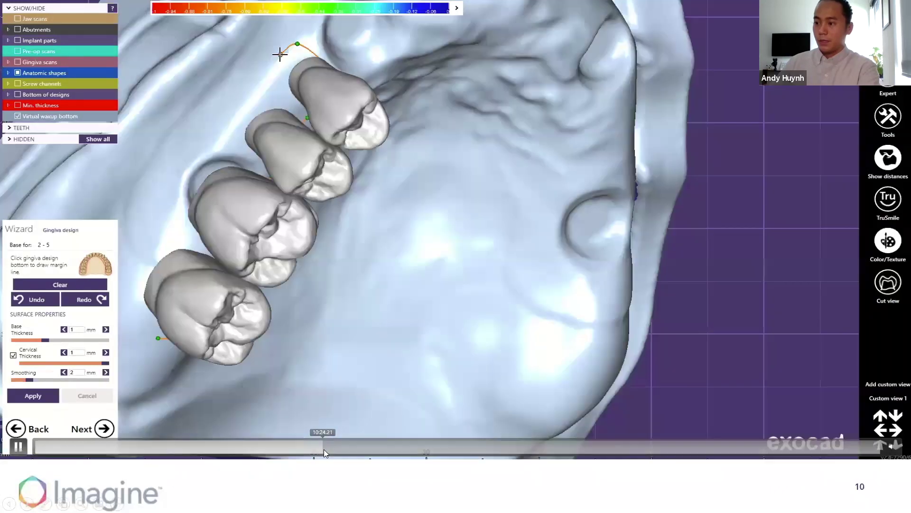
click(318, 450)
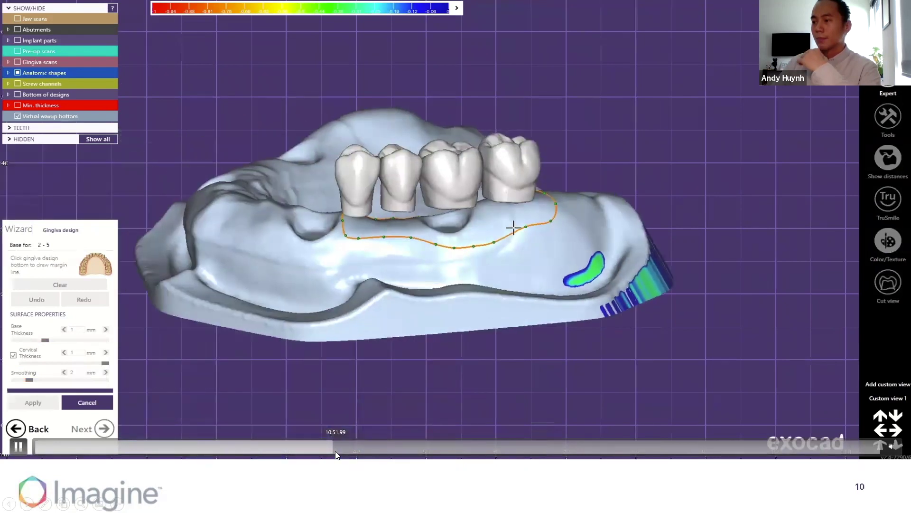
click(336, 455)
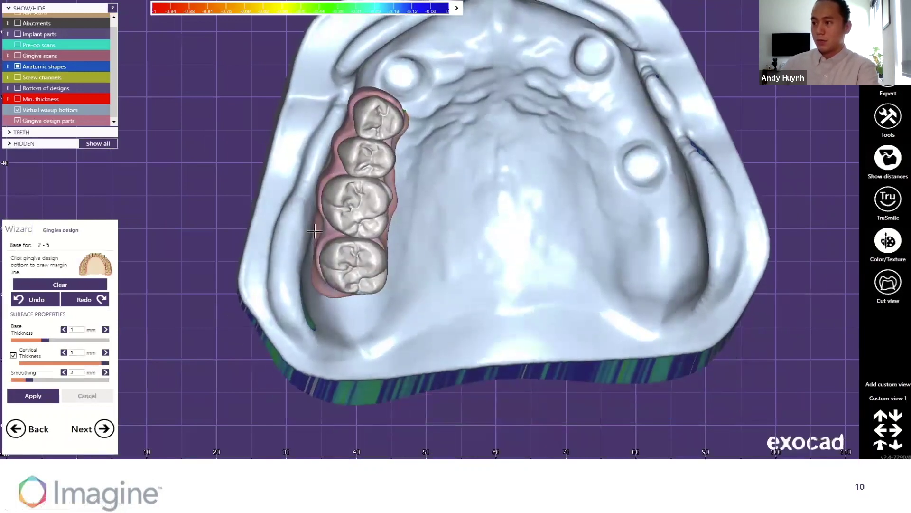
- Skip the demonstration video forward through the gingiva margin drawing for teeth 6–11 to the gingiva design for teeth 12–15
mouse_move(350, 446)
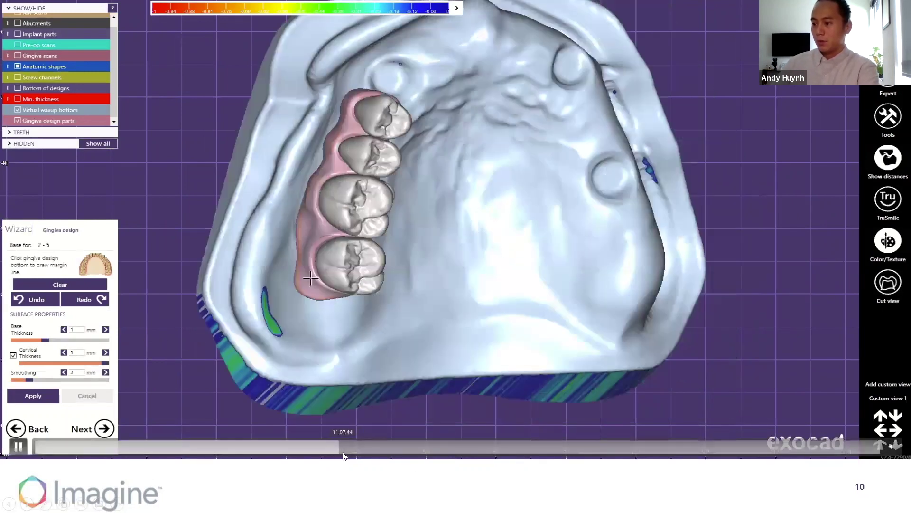
click(343, 452)
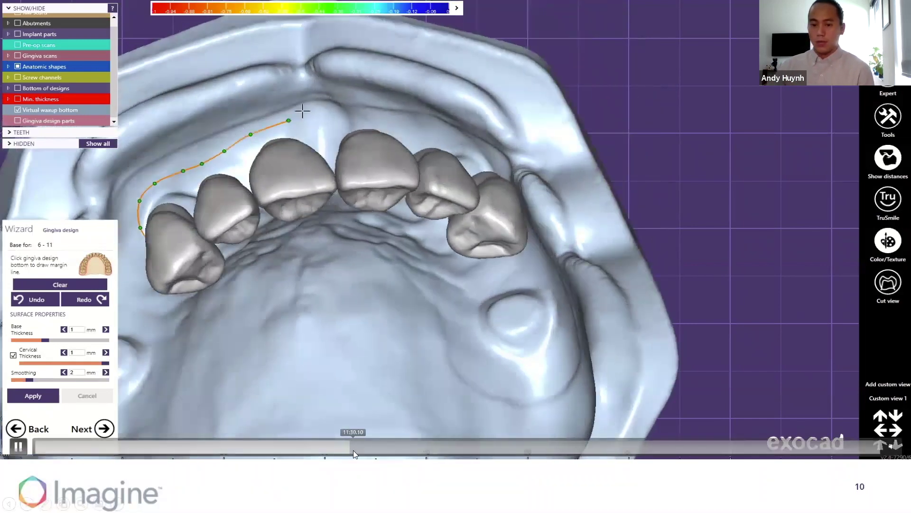
drag(353, 450, 361, 449)
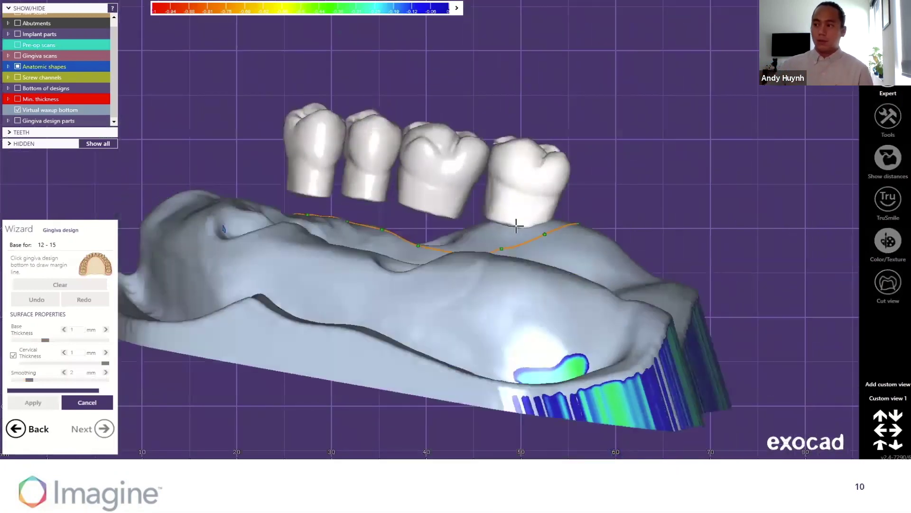
mouse_move(384, 450)
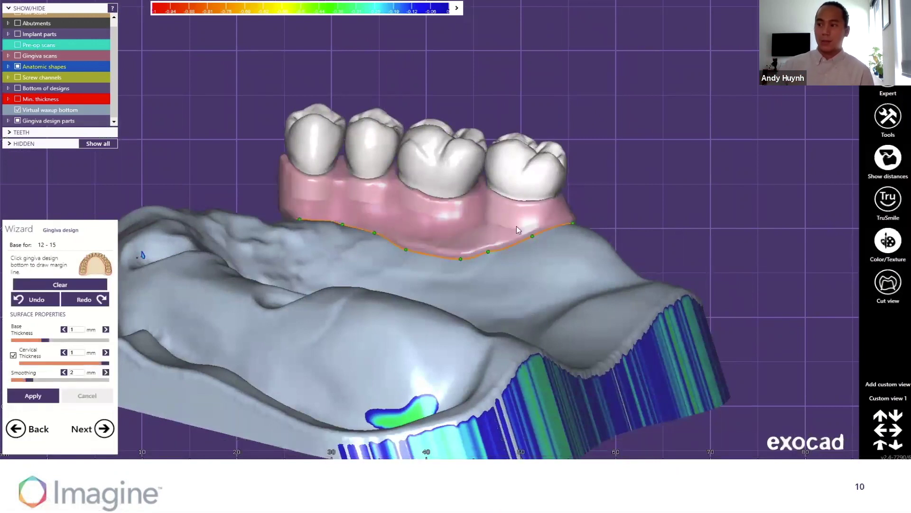
- Skip the demonstration video forward through the gingiva free-forming to the shrinking stage with the cutback design library
mouse_move(554, 334)
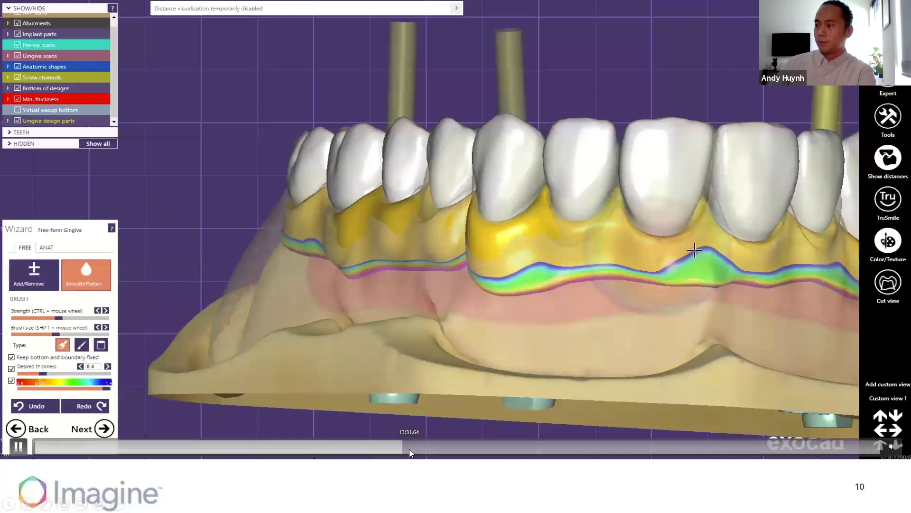
click(407, 449)
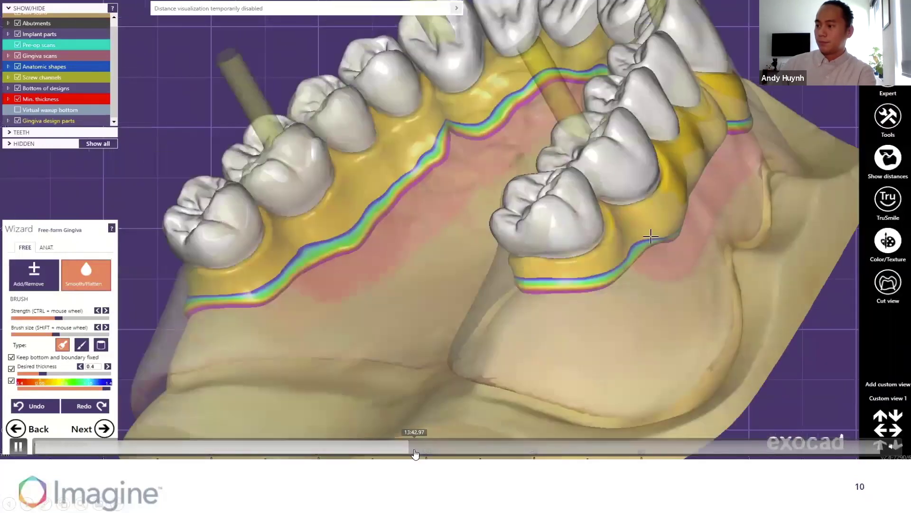
click(419, 449)
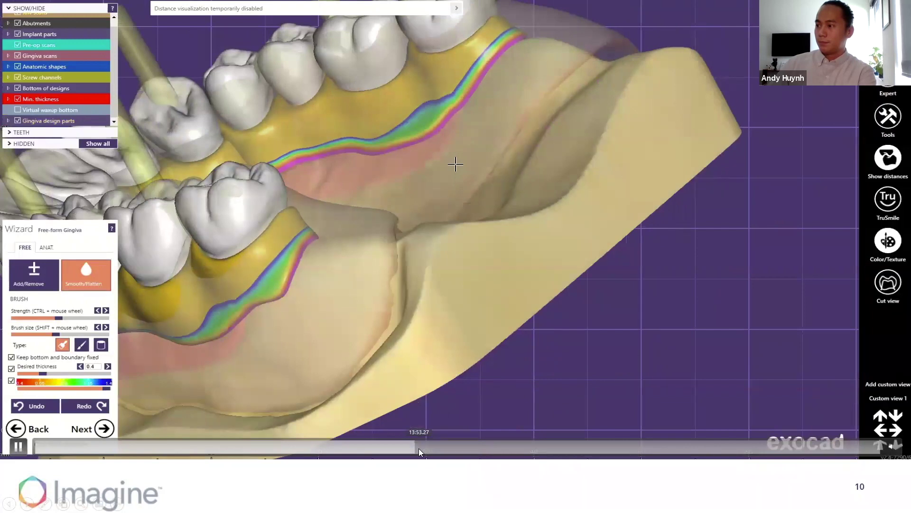
click(420, 447)
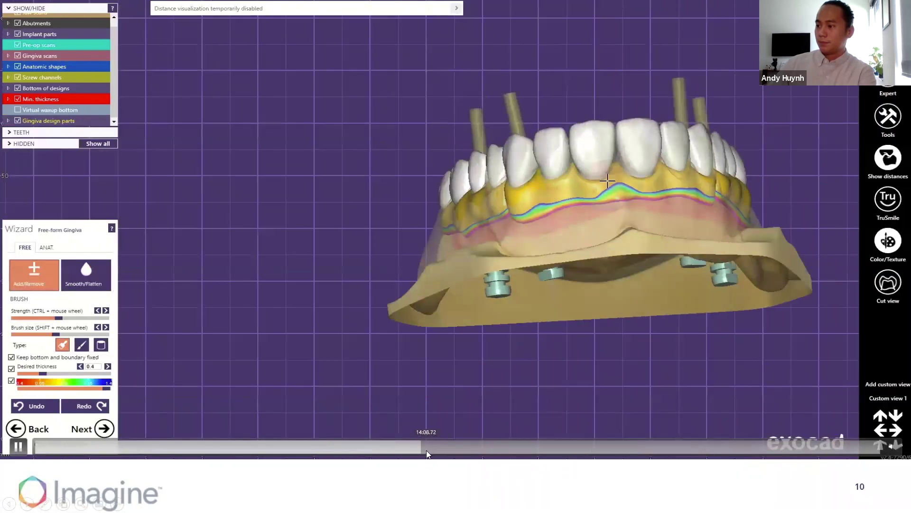
click(427, 450)
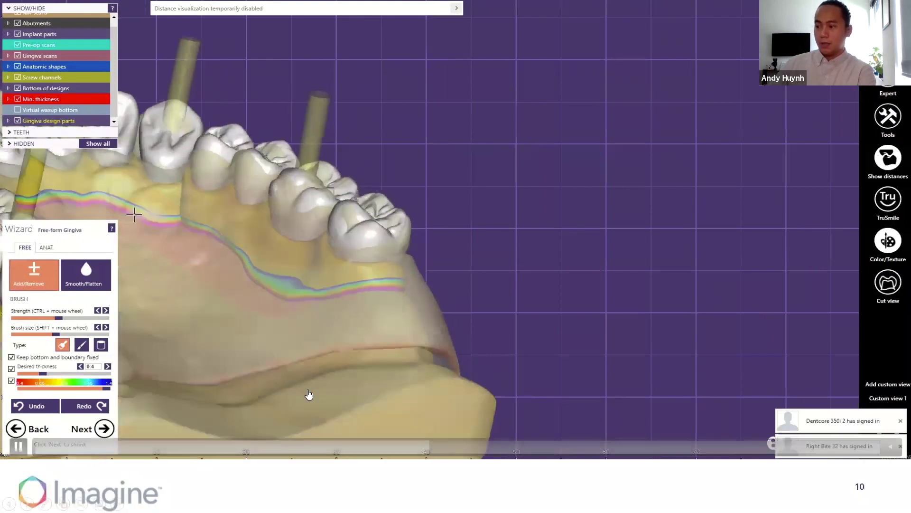
click(433, 451)
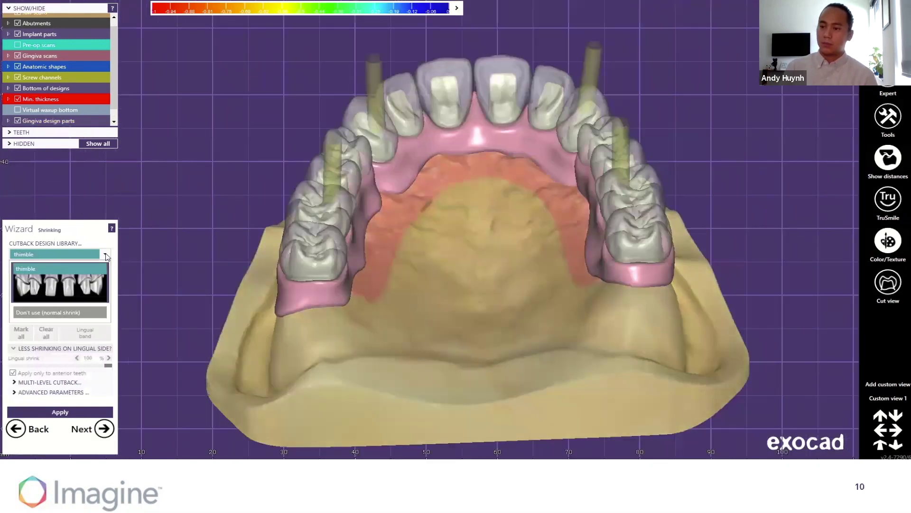
- Apply the thimble cutback design library to the bridge and hide the anatomic shapes to inspect the reduced teeth
click(70, 291)
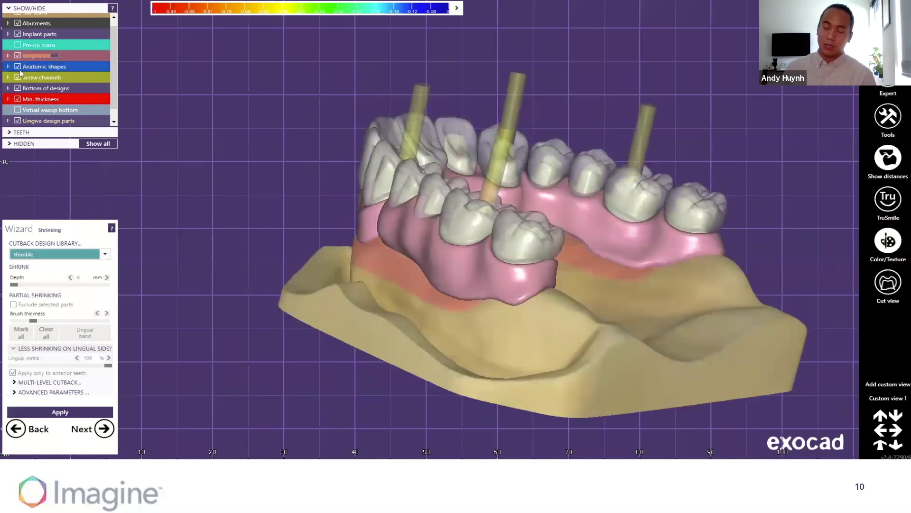
click(18, 66)
right_drag(303, 126, 482, 148)
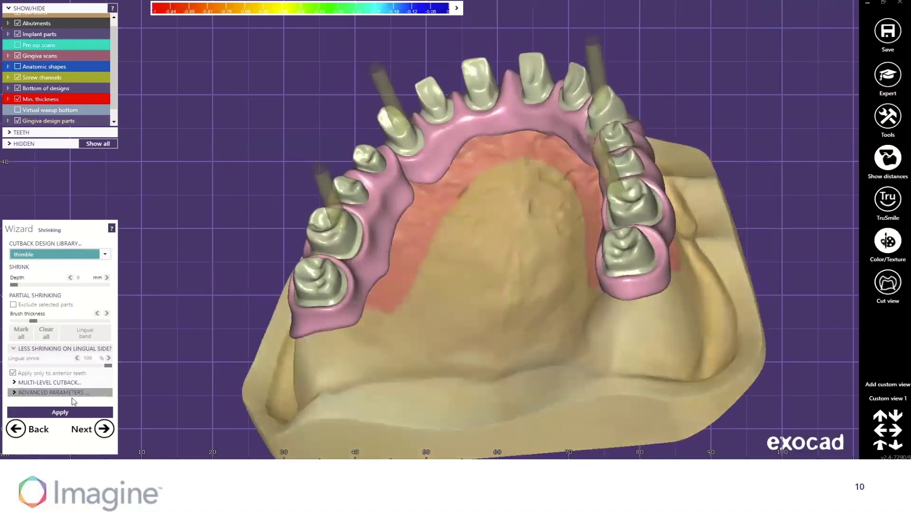
click(66, 412)
scroll(394, 274, down, 3)
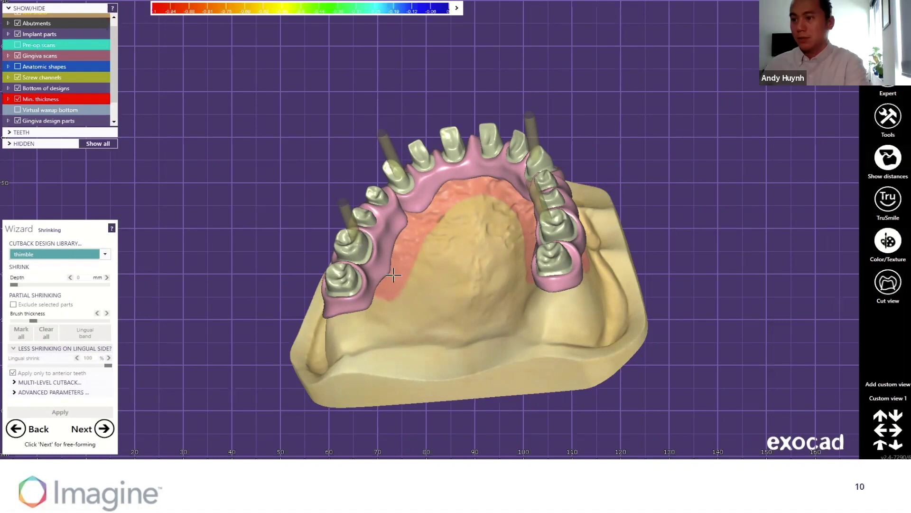
- Resume the demonstration video and move it back to replay the thimble cutback from the end of the gingiva free-forming
mouse_move(57, 450)
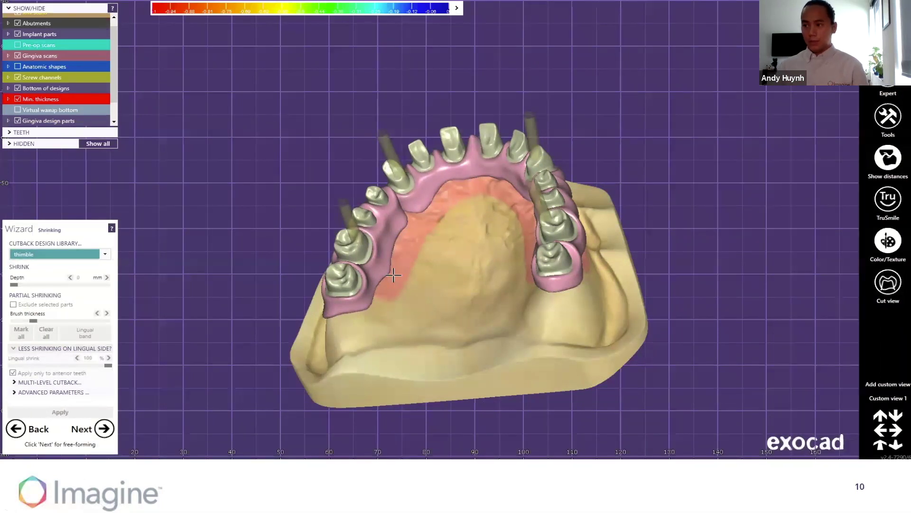
mouse_move(133, 345)
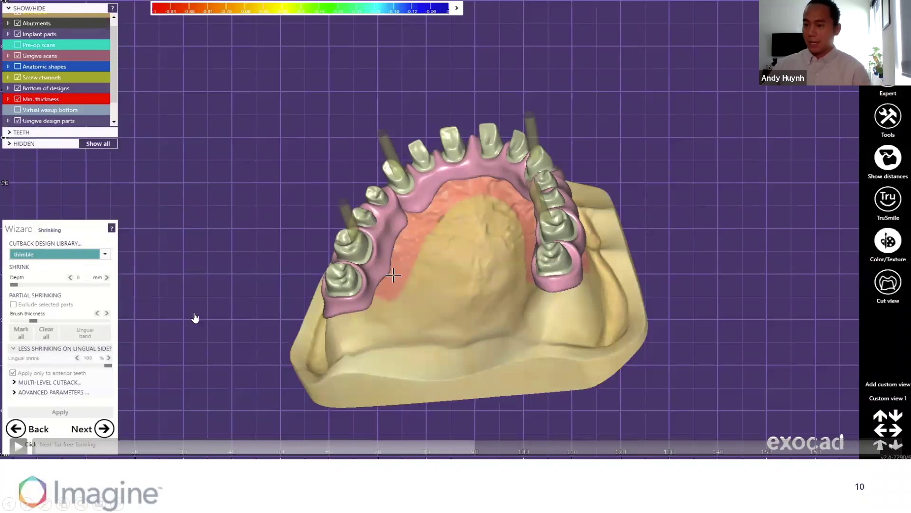
click(19, 446)
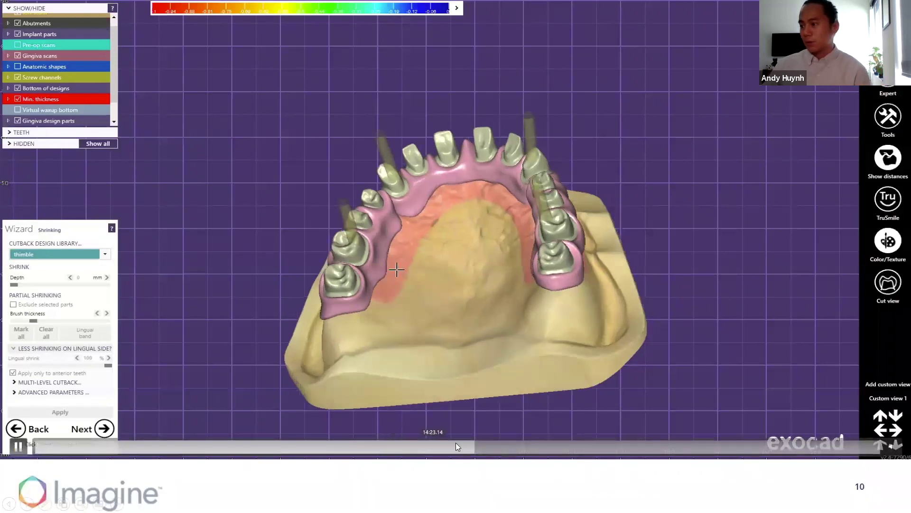
click(472, 447)
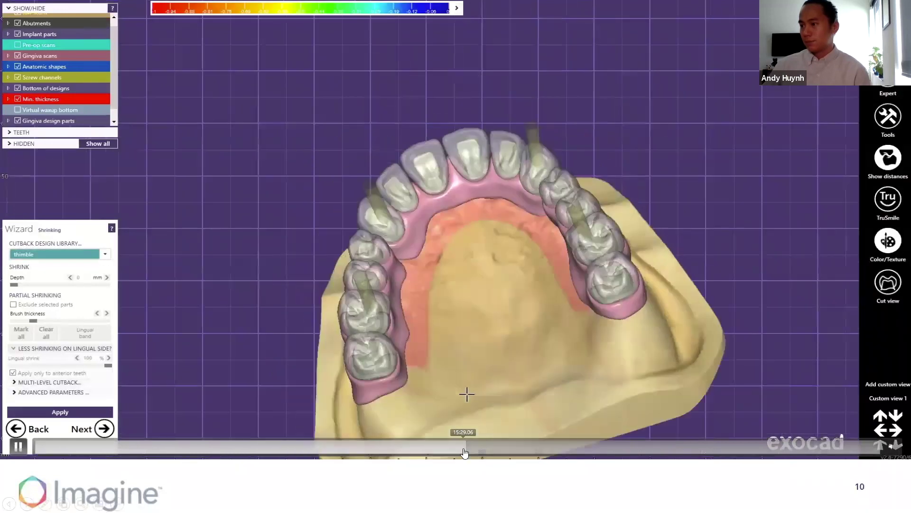
click(460, 449)
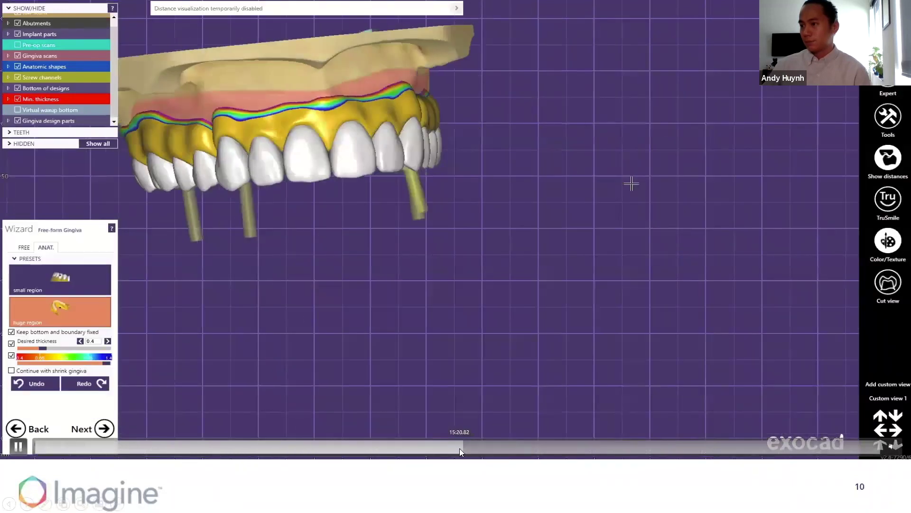
click(464, 450)
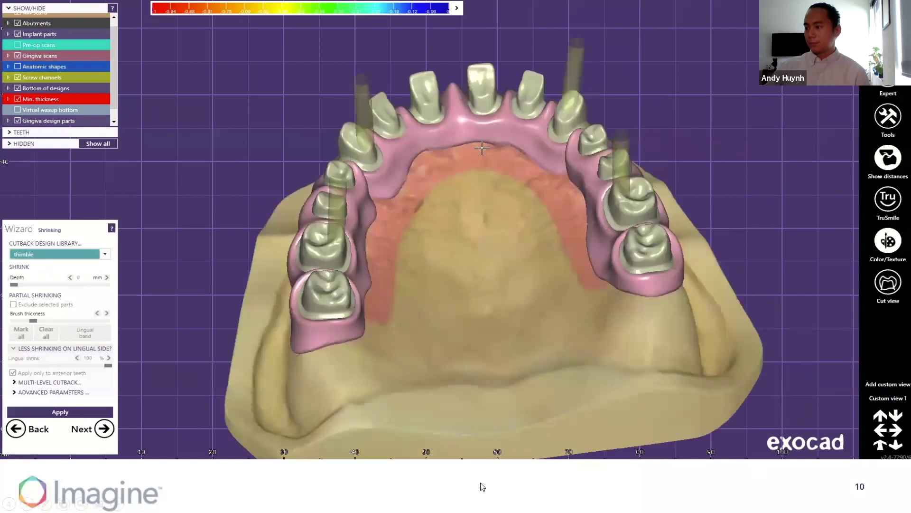
- Skip the demonstration video forward through the free-forming of the reduced teeth to the thimble crown margin definition for tooth 2
mouse_move(470, 449)
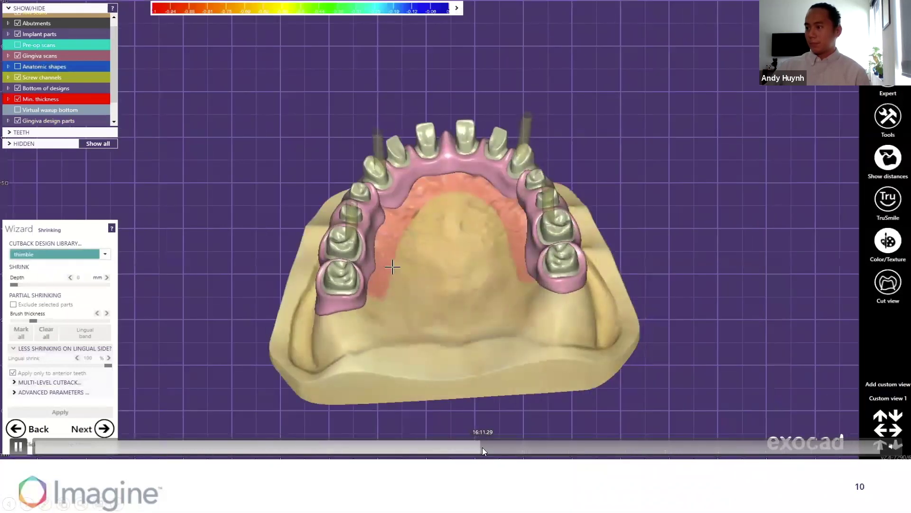
click(486, 448)
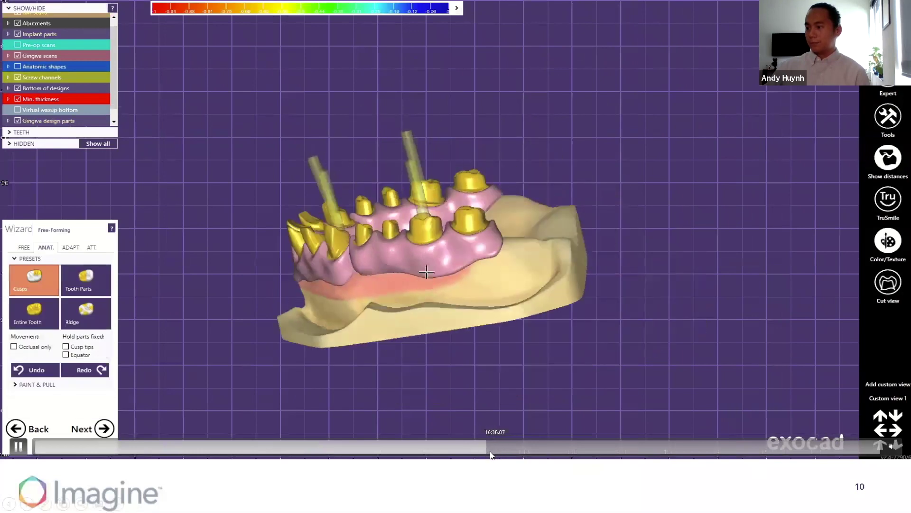
click(485, 449)
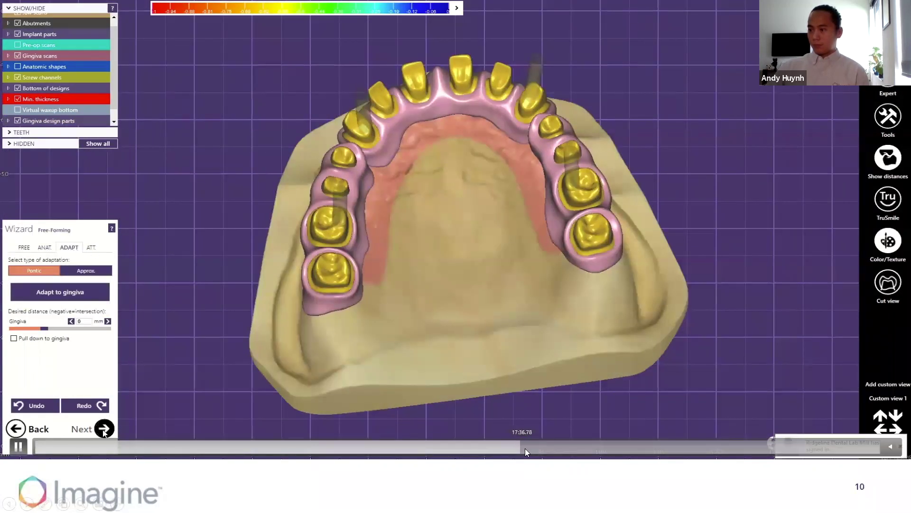
click(525, 448)
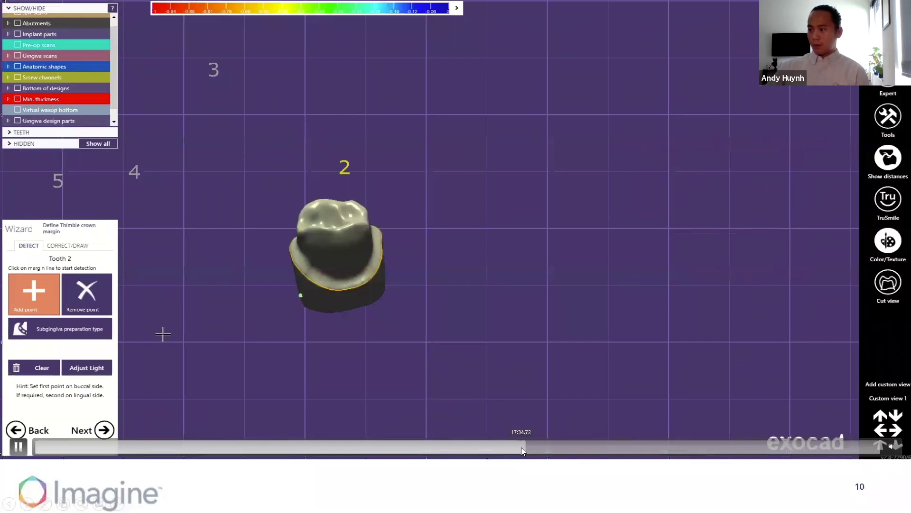
click(522, 447)
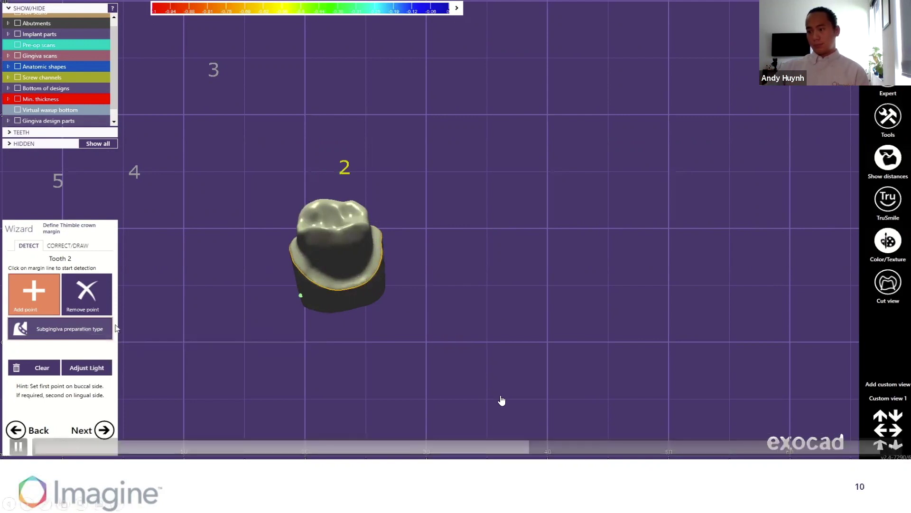
- Move the demonstration video through the thimble crown bottom, crown generation and tooth free-forming to the start of the second gingiva free-forming
mouse_move(531, 449)
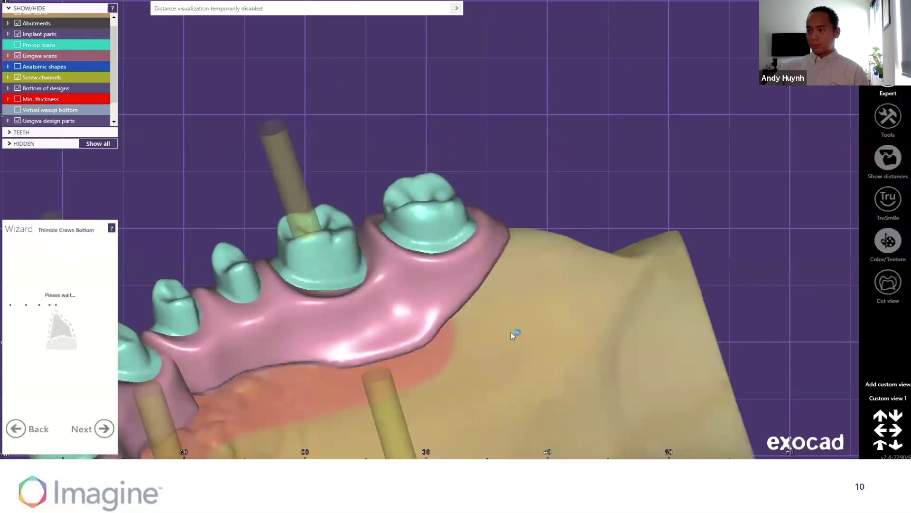
mouse_move(533, 391)
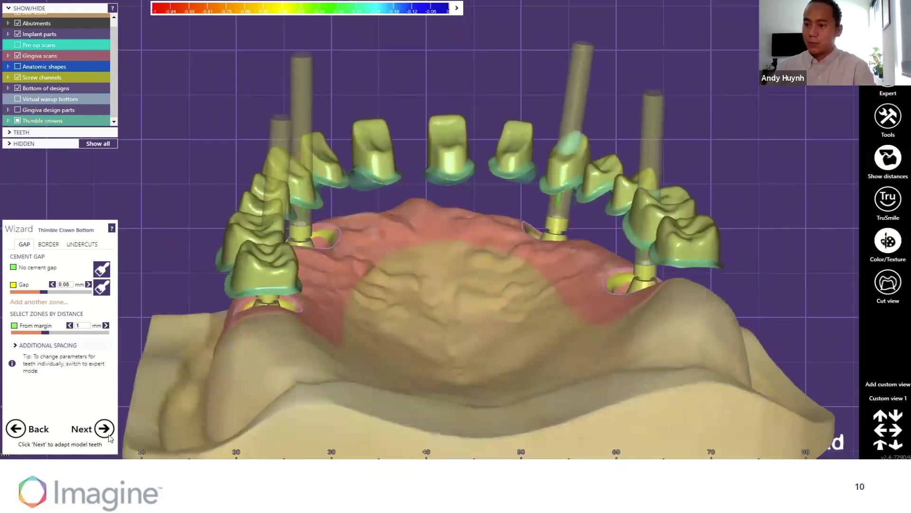
right_drag(383, 237, 555, 305)
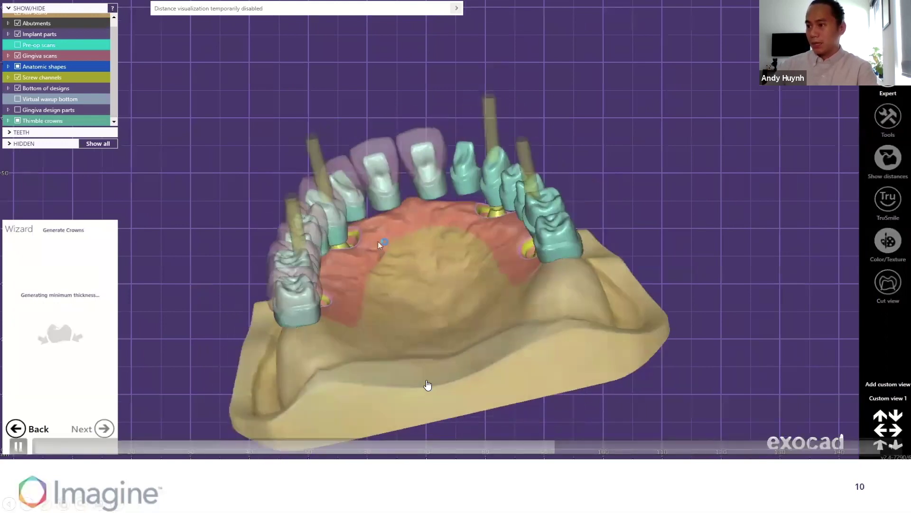
mouse_move(537, 450)
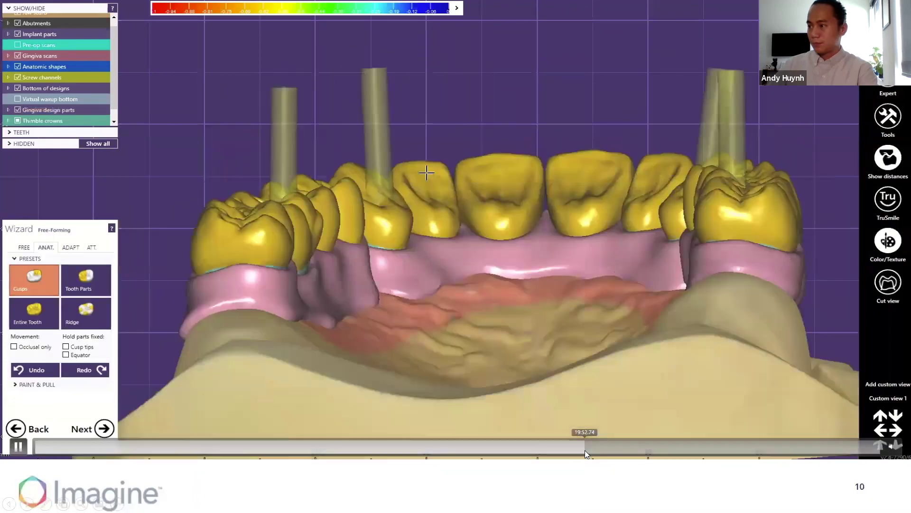
click(589, 449)
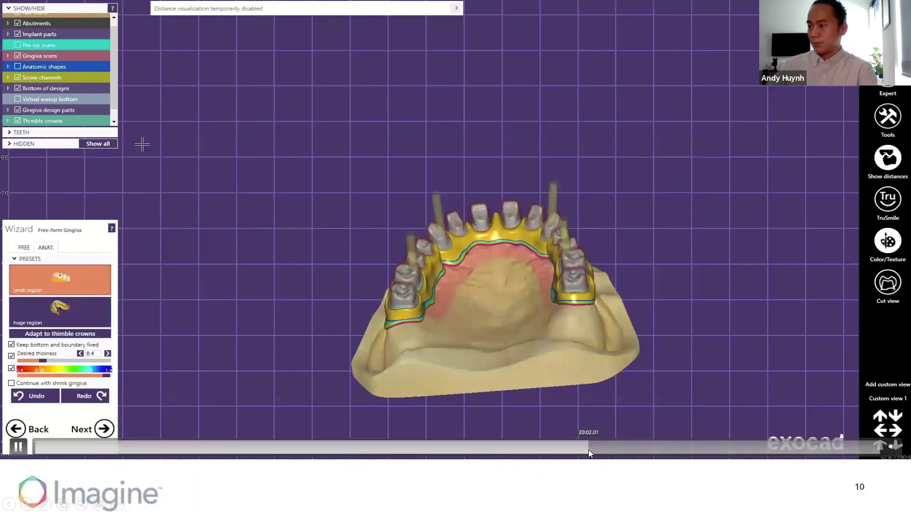
click(585, 449)
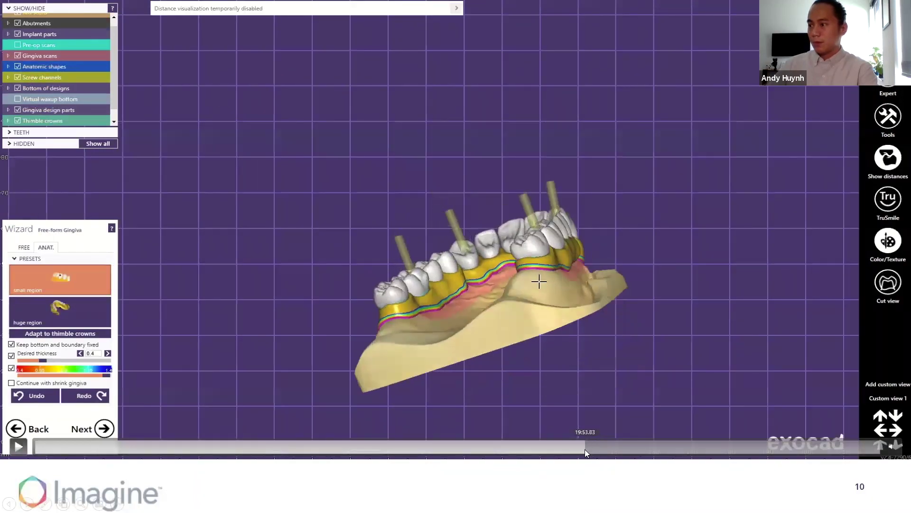
click(585, 450)
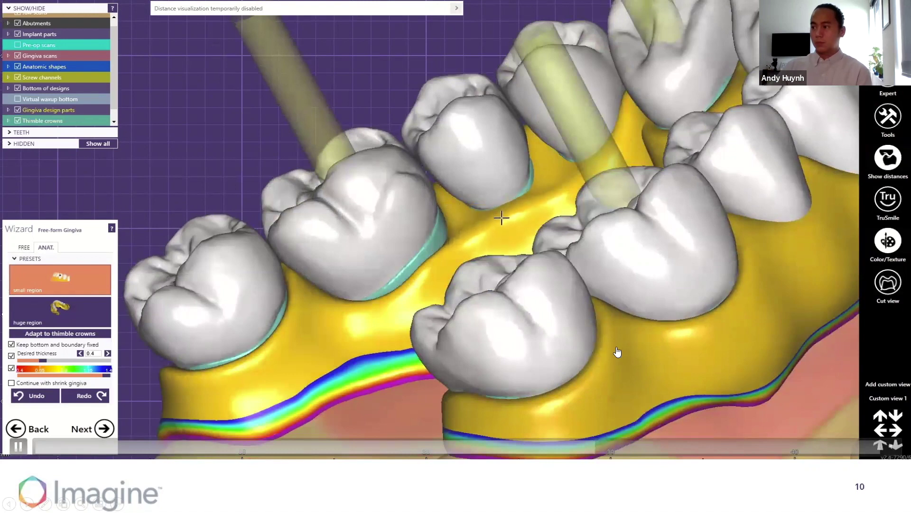
- Skip the demonstration video forward in short stages through the anatomic free-forming of the gingiva around the thimble crowns
click(602, 446)
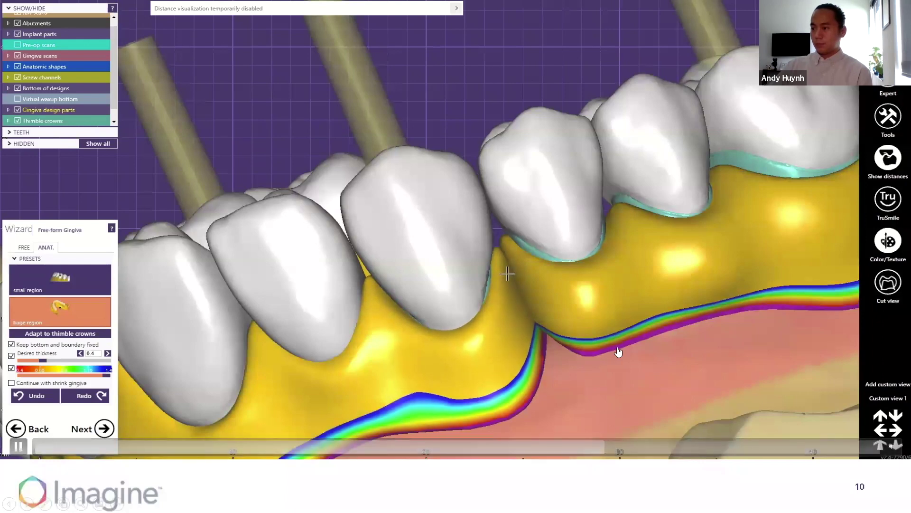
click(608, 449)
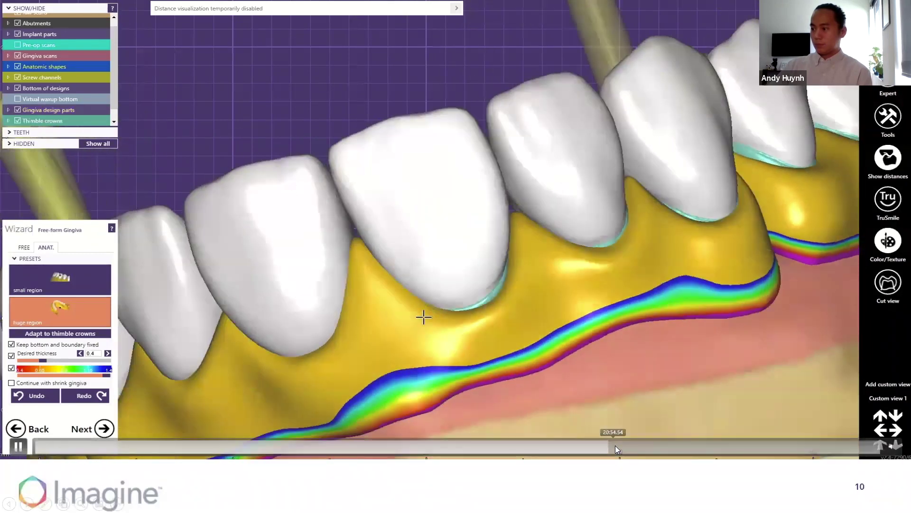
click(616, 445)
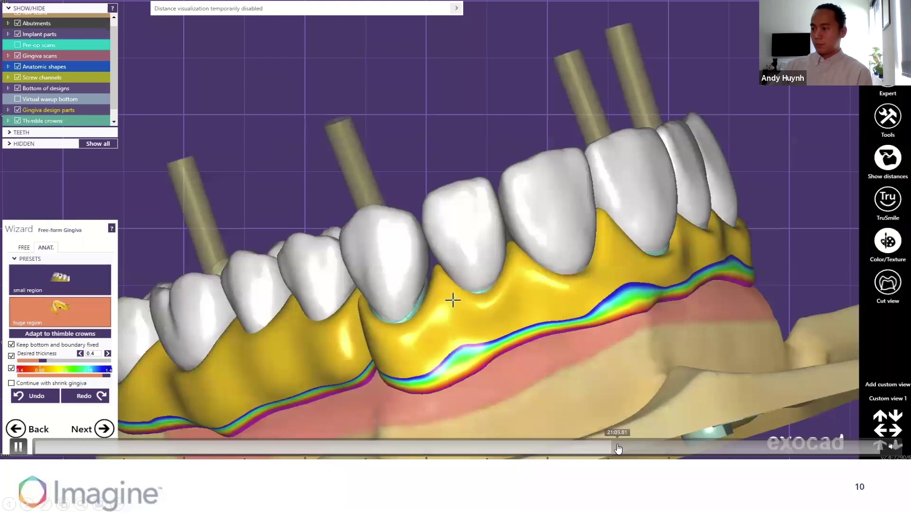
click(618, 443)
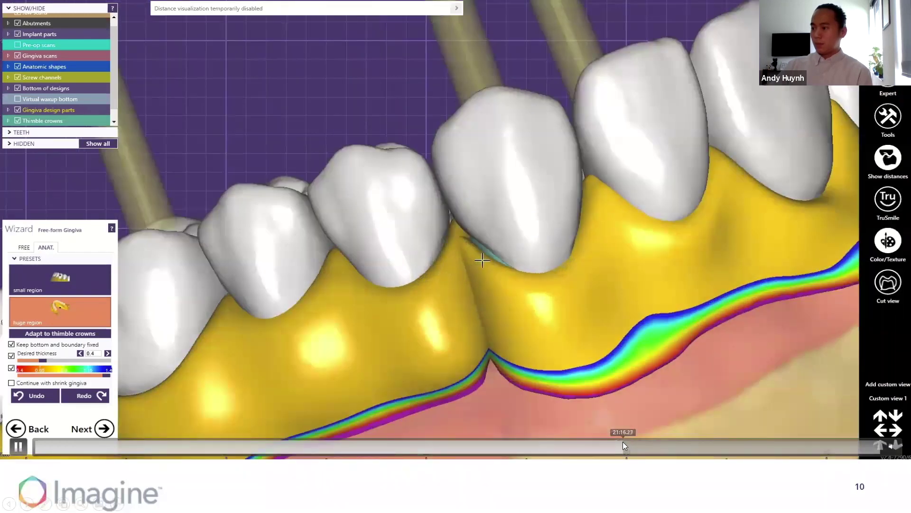
click(623, 442)
click(627, 441)
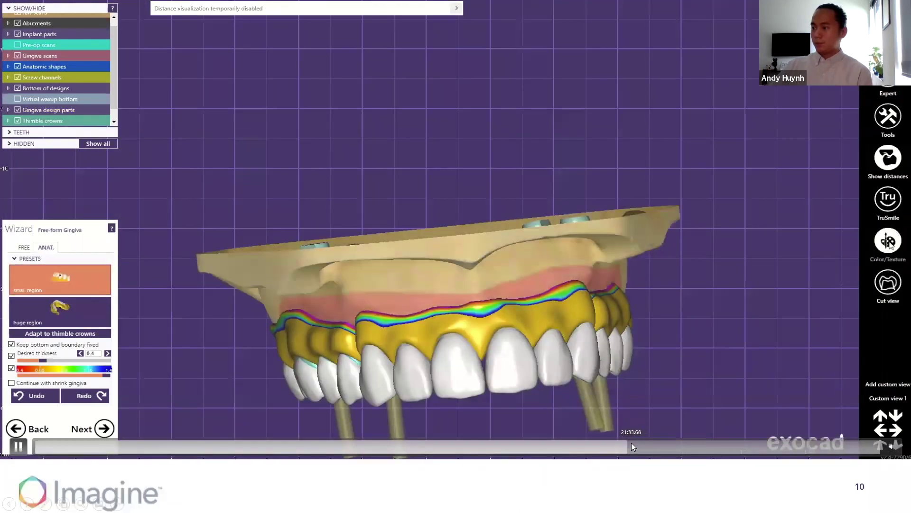
- Move the demonstration video through adapting the gingiva to the thimble crowns and inspecting the gingiva part with the crowns hidden
click(632, 442)
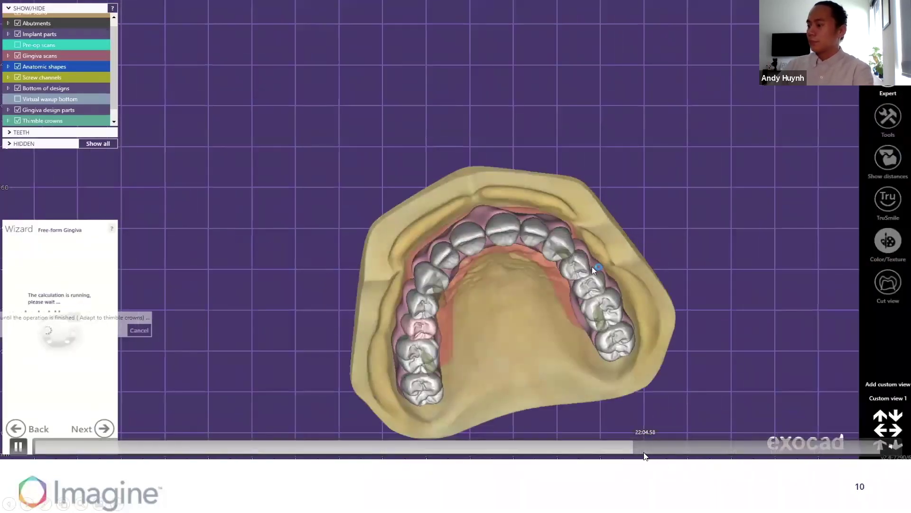
click(639, 448)
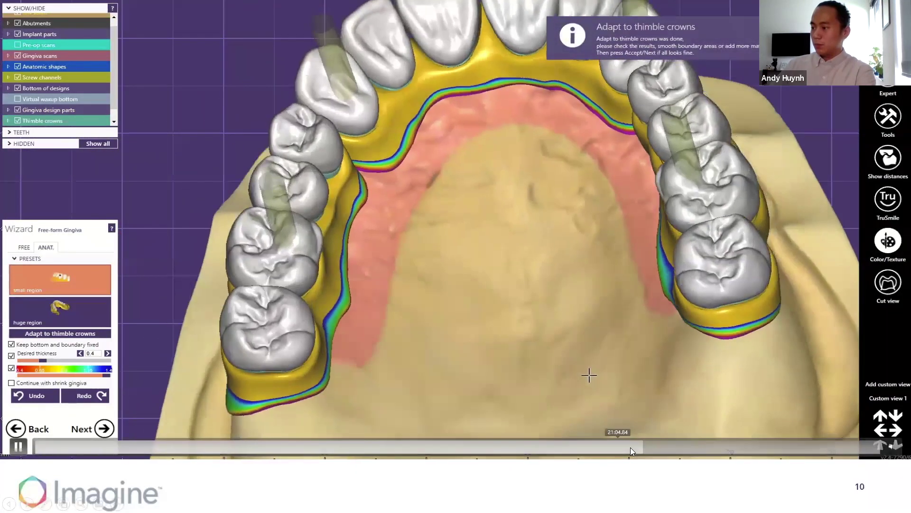
click(647, 448)
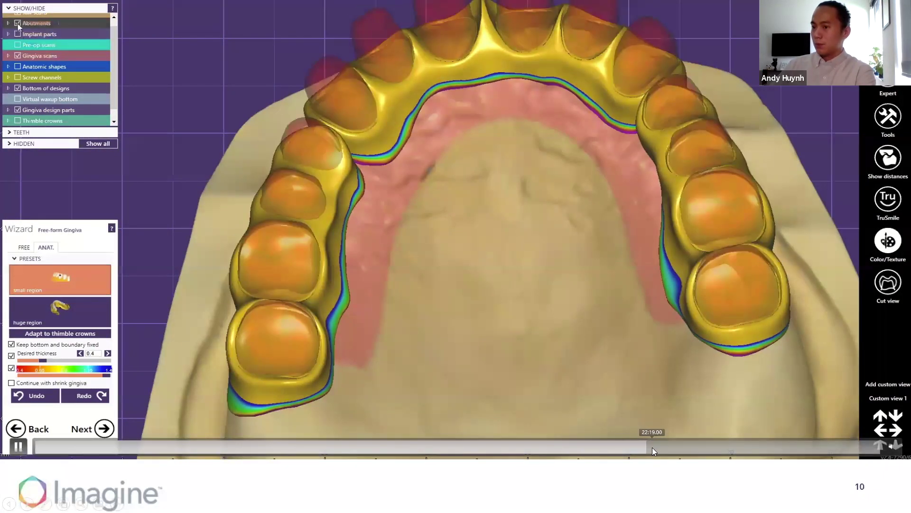
click(652, 448)
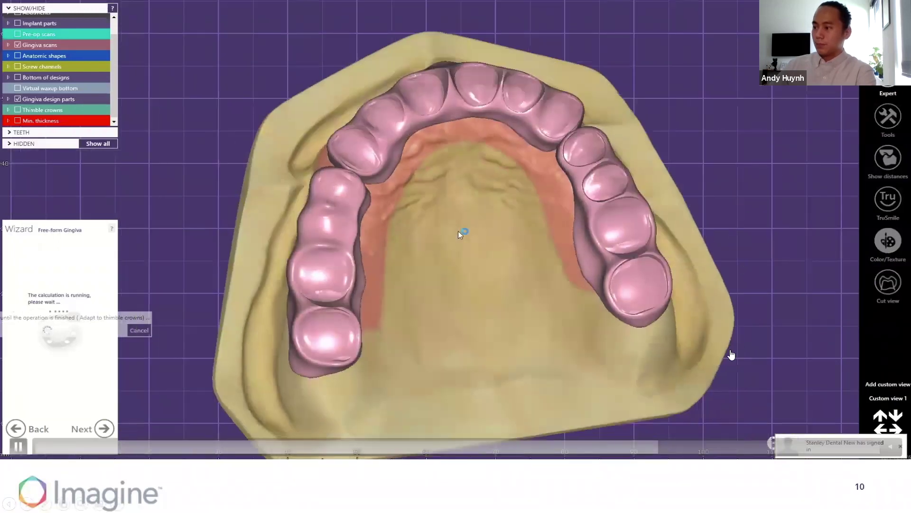
mouse_move(677, 446)
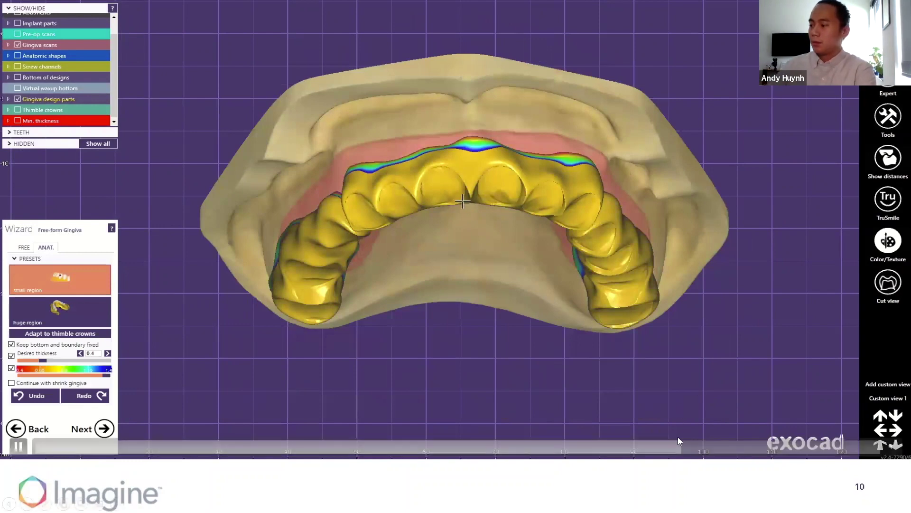
- Skip the demonstration video forward through smoothing the gingiva part to reshaping the gingiva between the front teeth with the small region preset
click(685, 448)
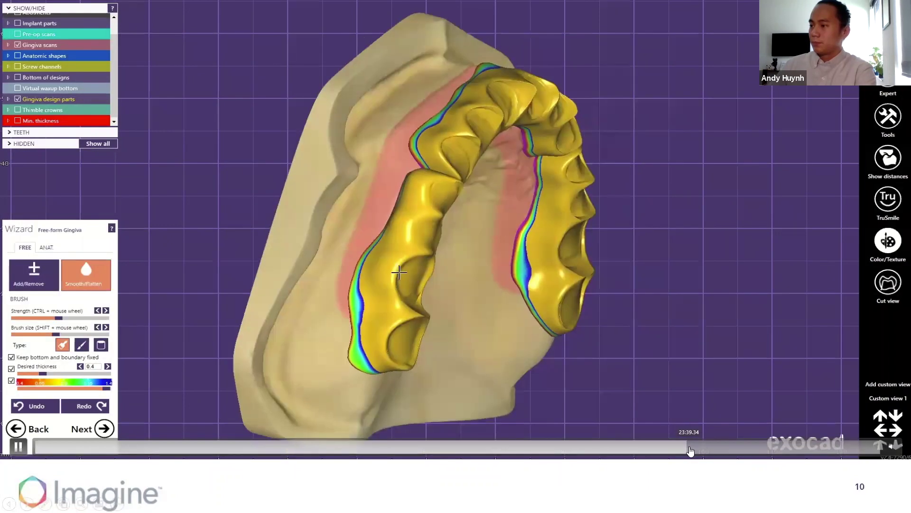
click(691, 447)
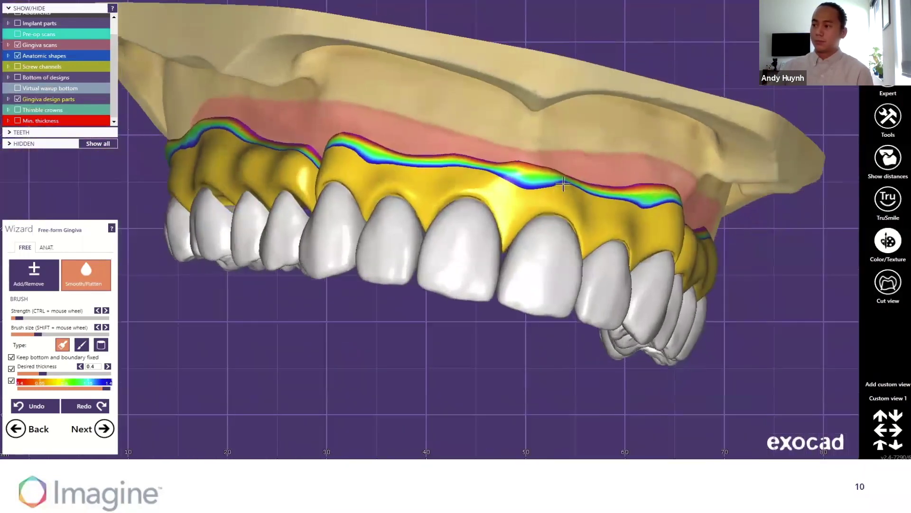
mouse_move(479, 424)
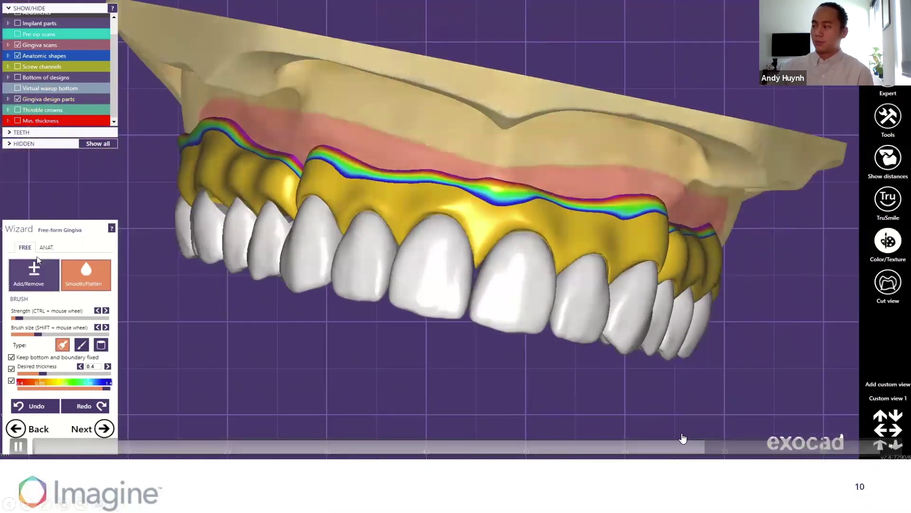
click(706, 449)
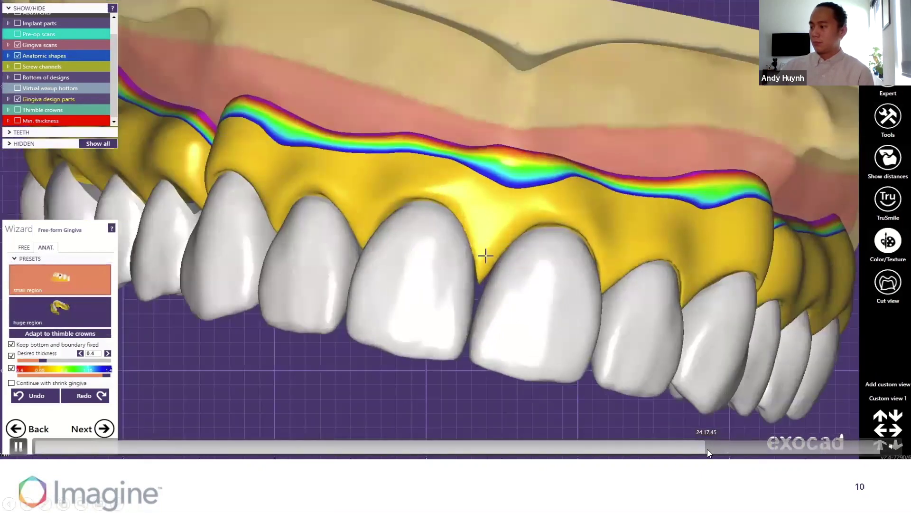
- Skip the demonstration video forward through the normal shrink setup with 0.8 mm depth and 85% lingual shrink on the anterior teeth
click(710, 448)
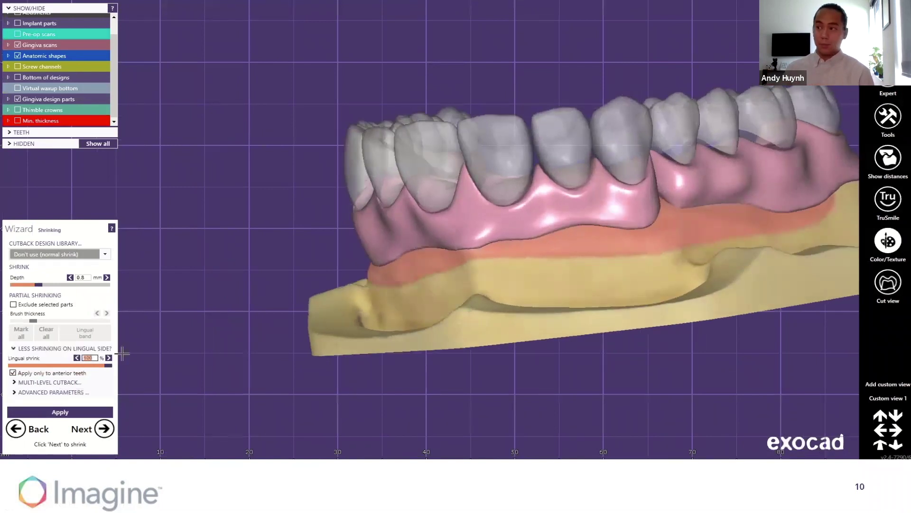
mouse_move(737, 432)
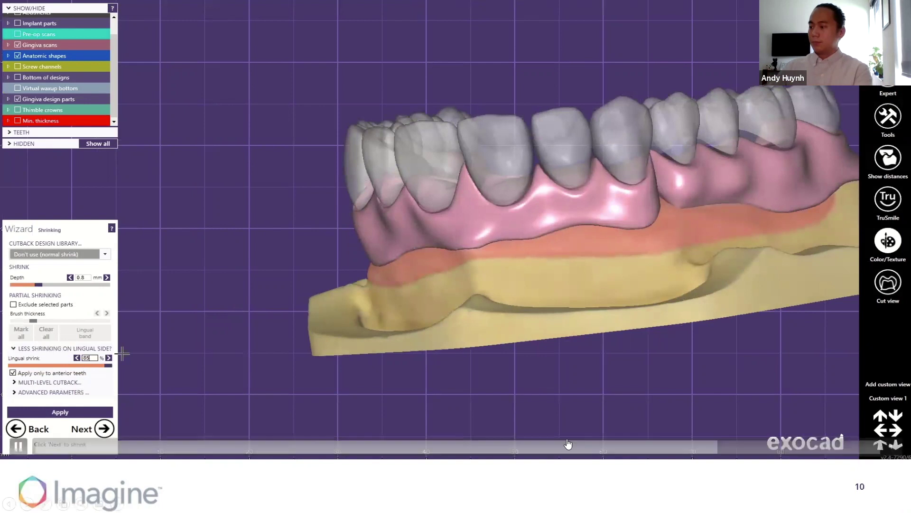
click(726, 454)
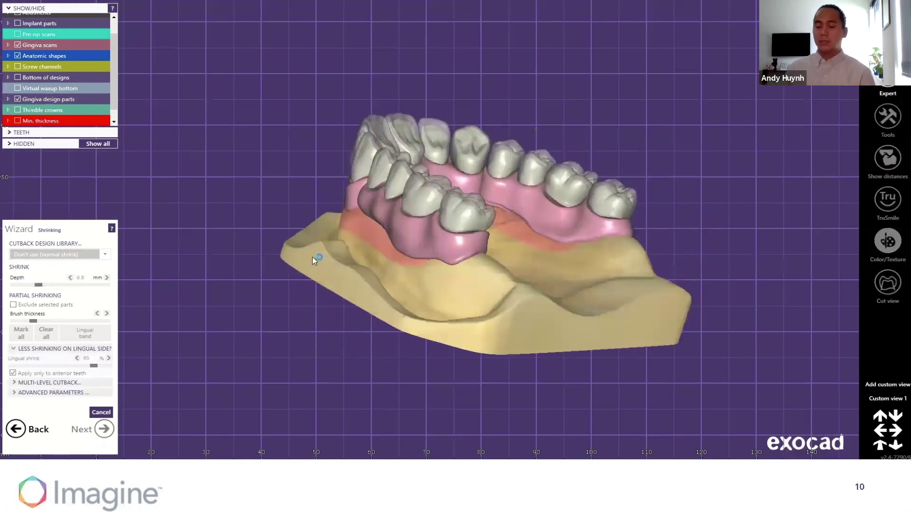
- Skip the demonstration video forward past the shrinking calculation and into the design of the connectors between the crowns
mouse_move(733, 453)
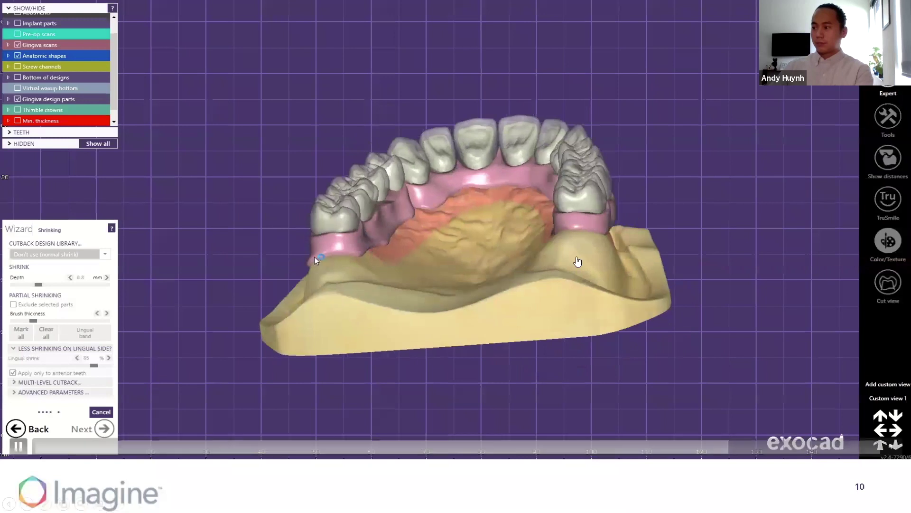
drag(733, 450, 735, 450)
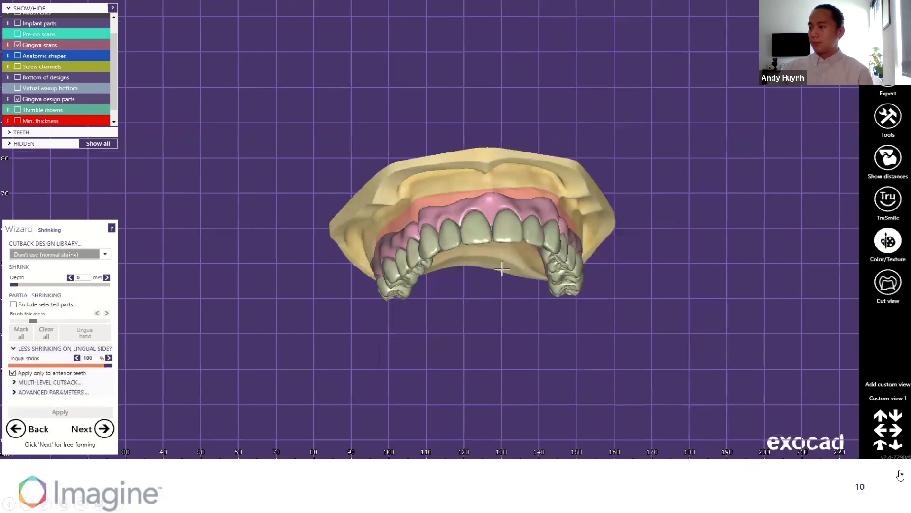
mouse_move(755, 431)
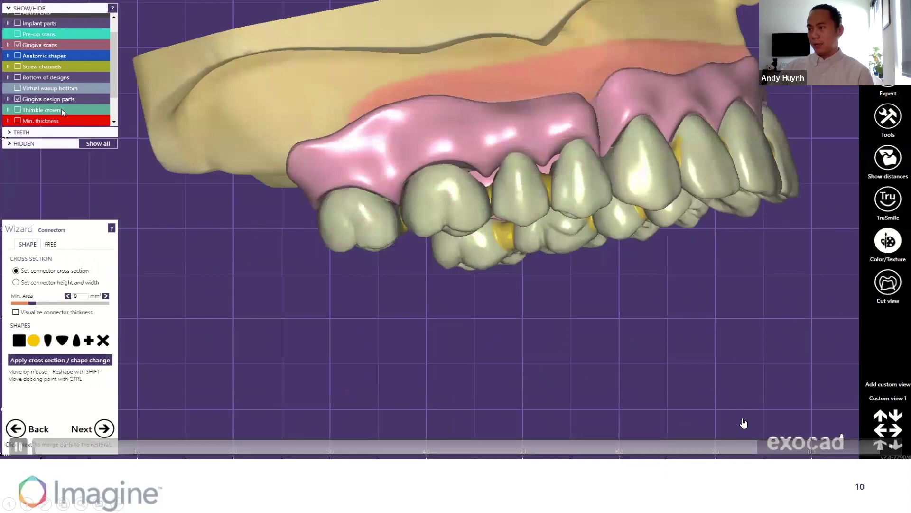
click(760, 450)
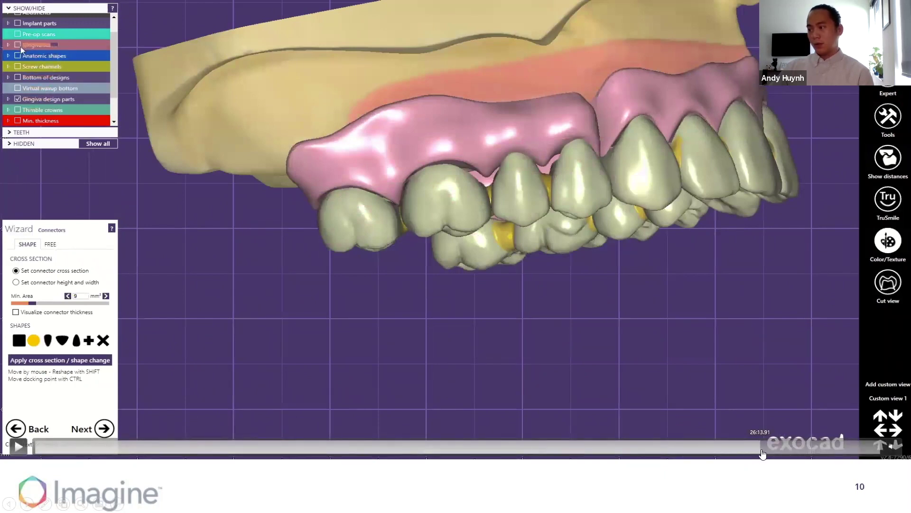
click(763, 450)
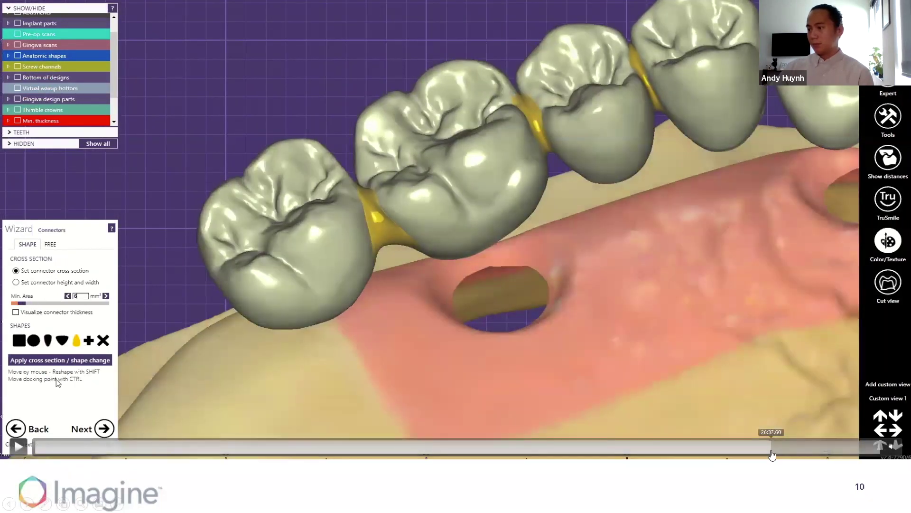
- Skip the demonstration video forward in short stages through the 6 mm² and 4 mm² connector adjustments to merging the restorations
click(773, 450)
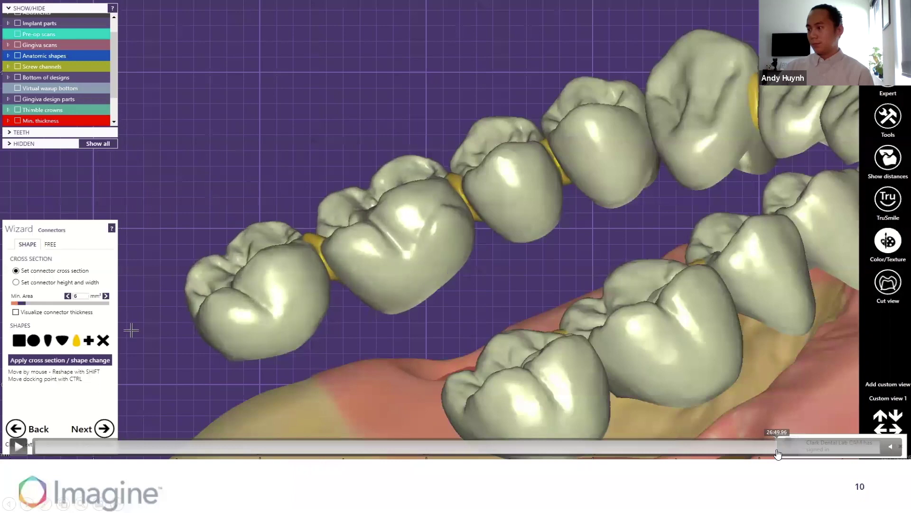
click(781, 449)
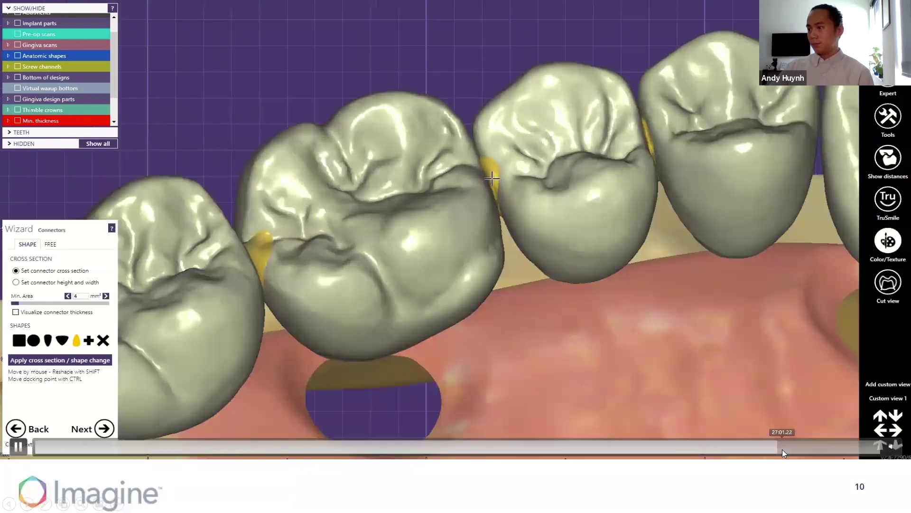
click(786, 449)
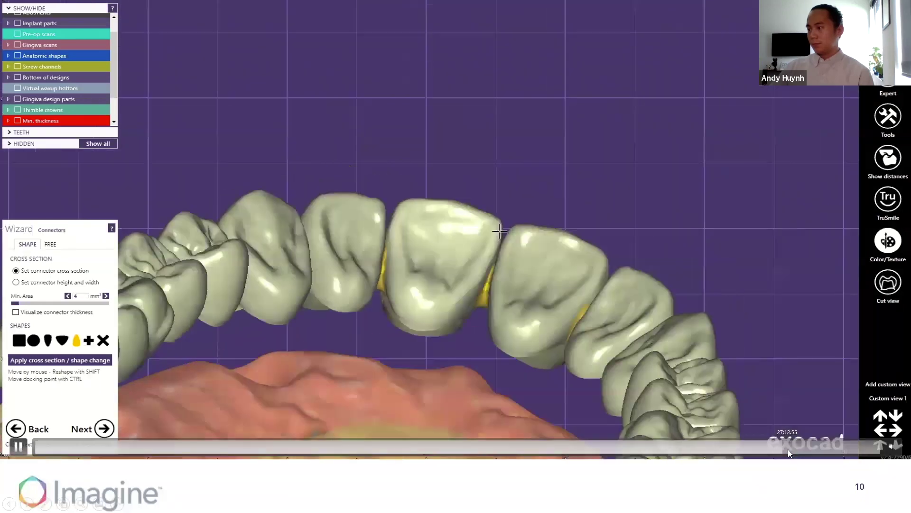
click(789, 448)
click(796, 447)
drag(795, 447, 802, 446)
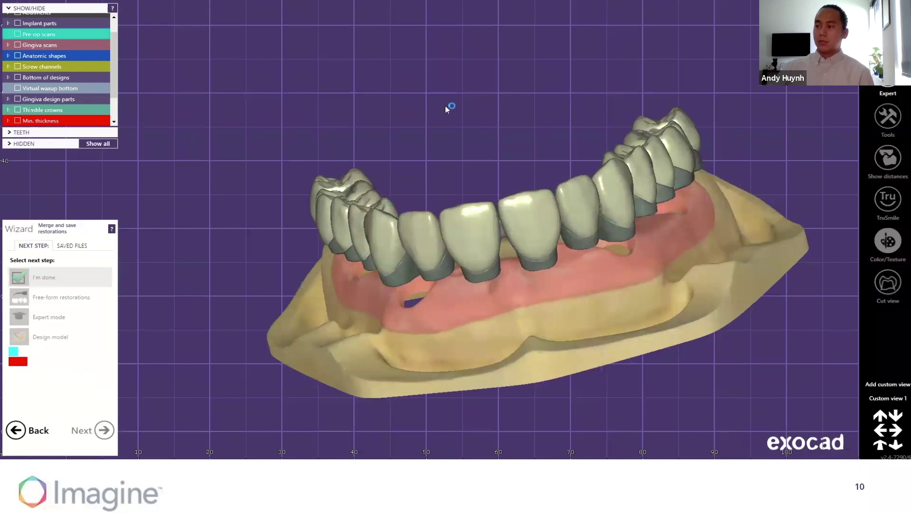
- Skip the demonstration video forward through the merge calculation to the inspection of the merged thimble substructures
mouse_move(807, 441)
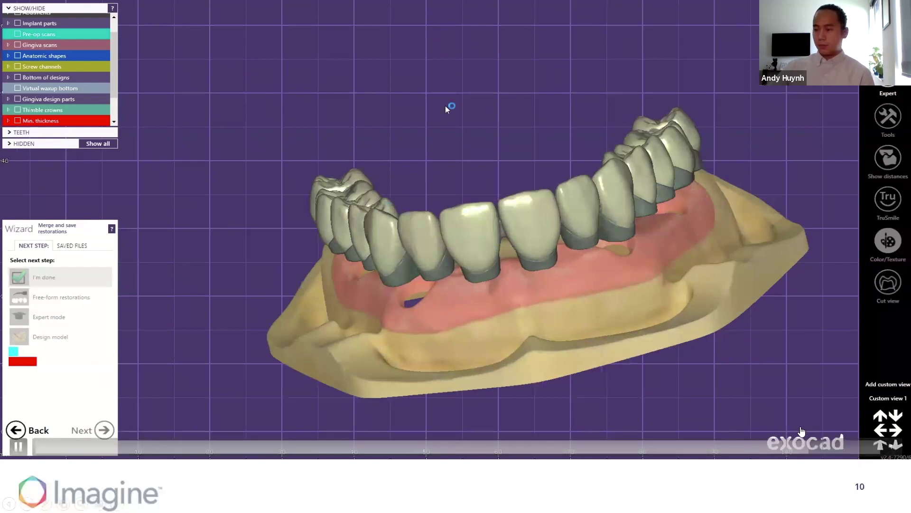
click(831, 447)
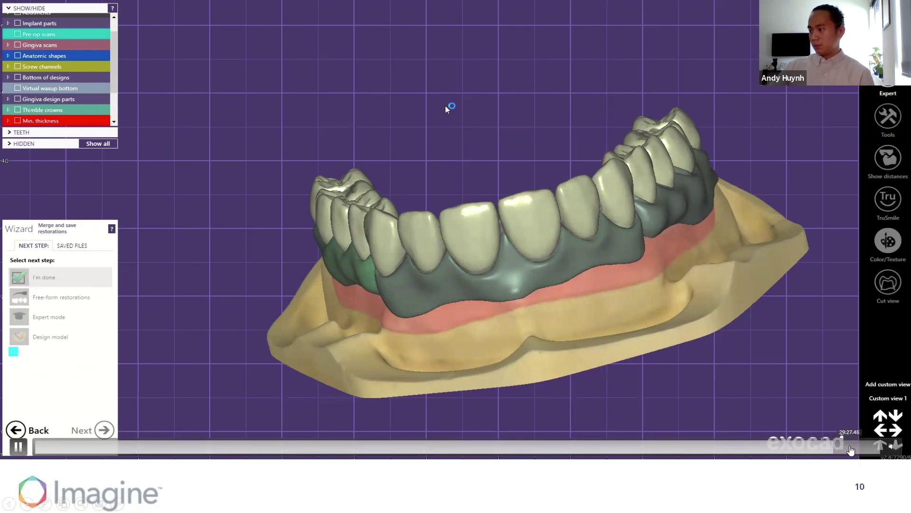
click(849, 445)
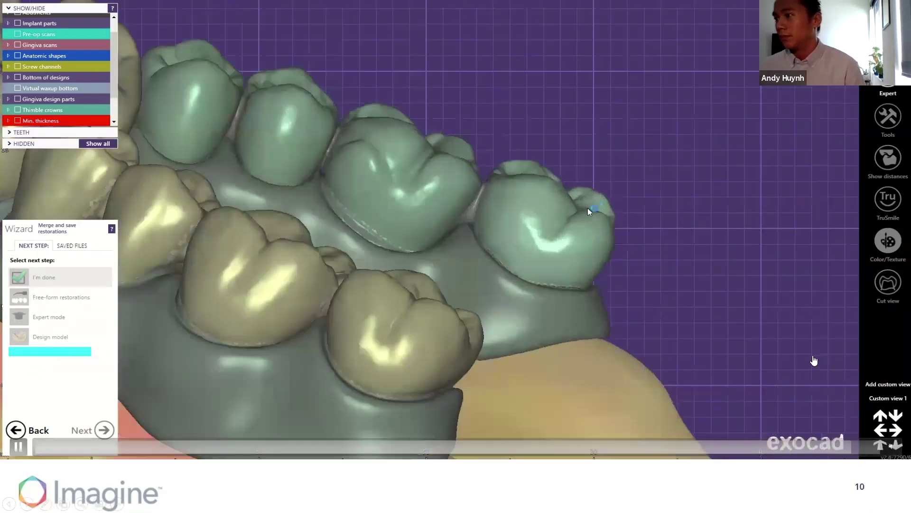
click(857, 448)
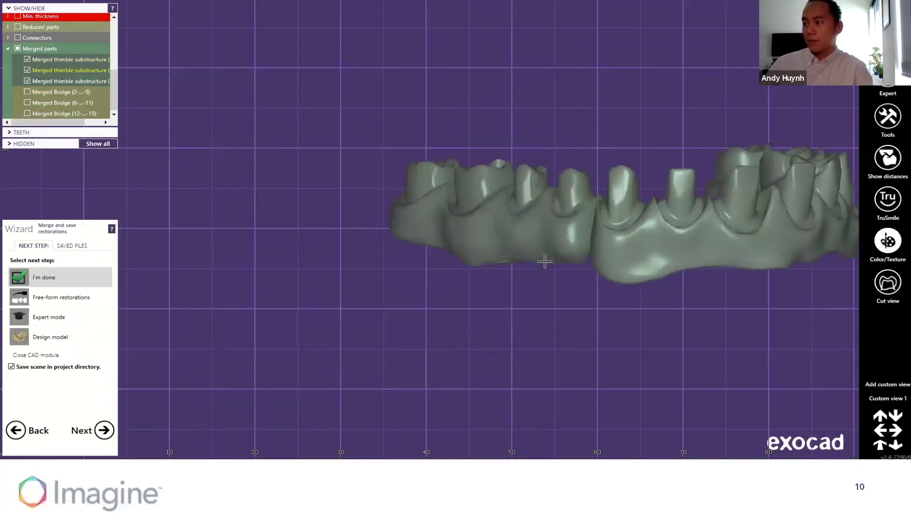
- Exit the slide show, restart it from slide 10 and play the slide's demonstration video
mouse_move(497, 380)
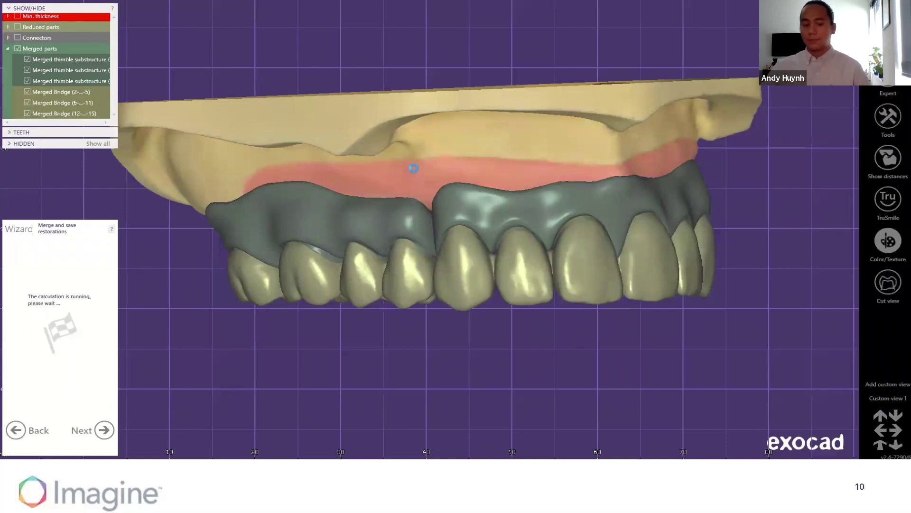
key(Escape)
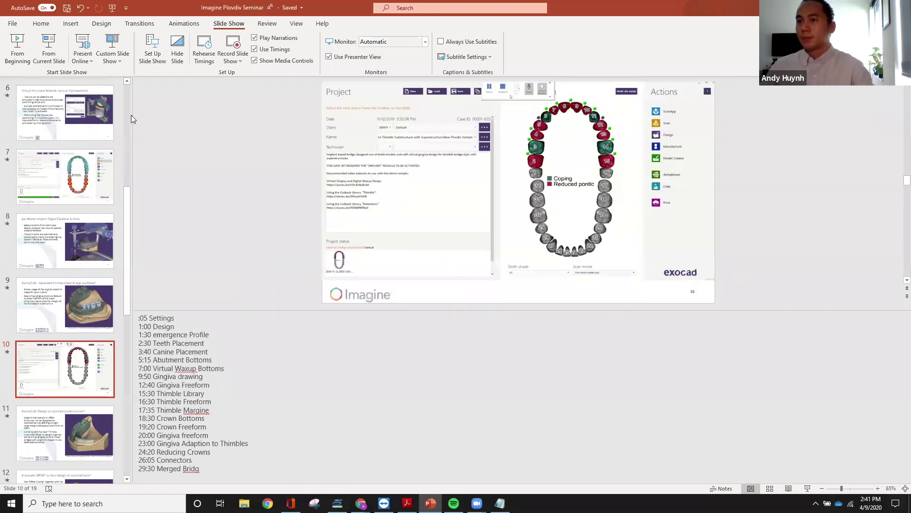
click(43, 55)
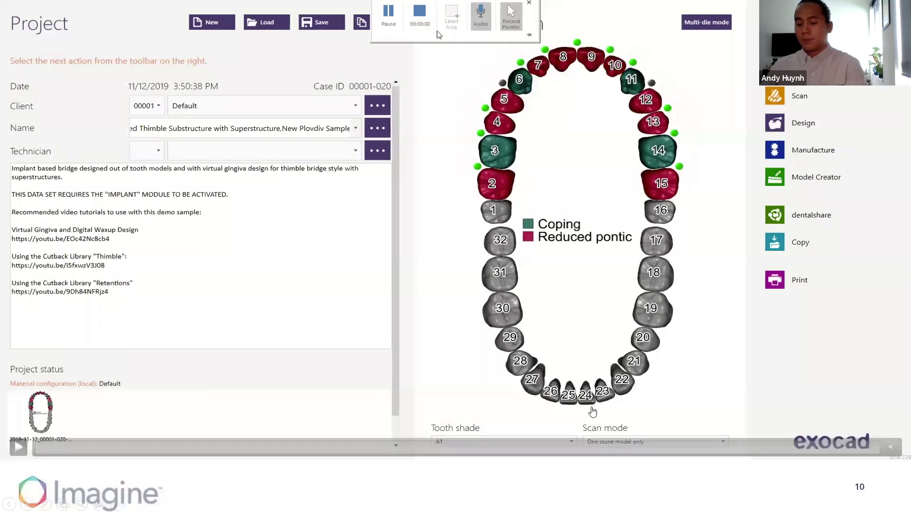
click(593, 412)
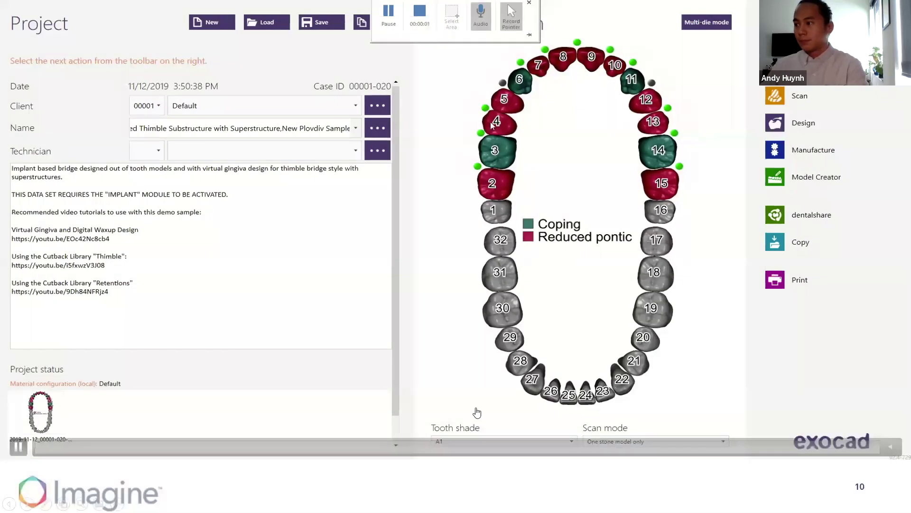
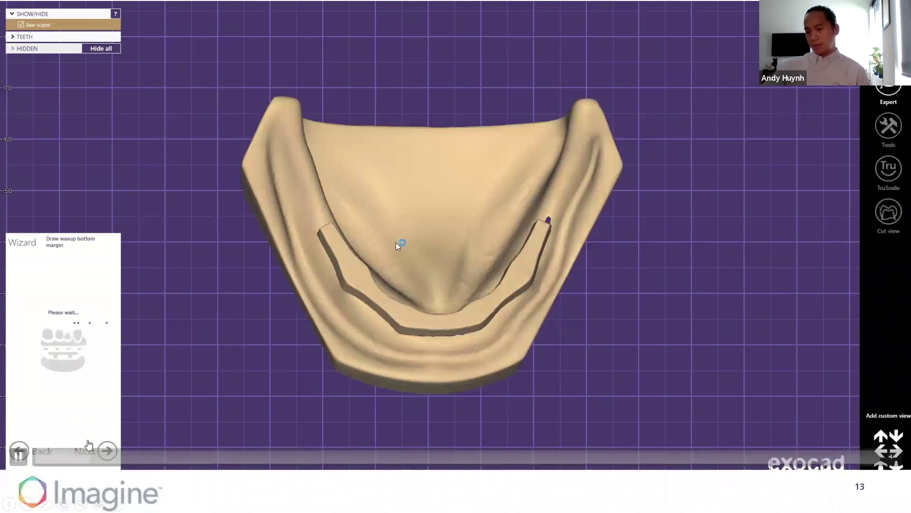
- Rewind the slide 13 video to near its start and skip forward through loading the scene to drawing the waxup bottom margin
click(40, 456)
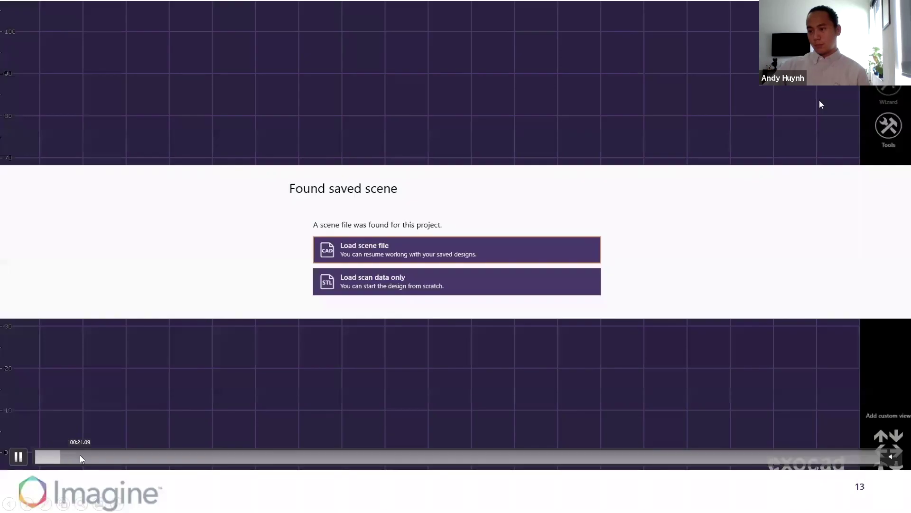
click(79, 456)
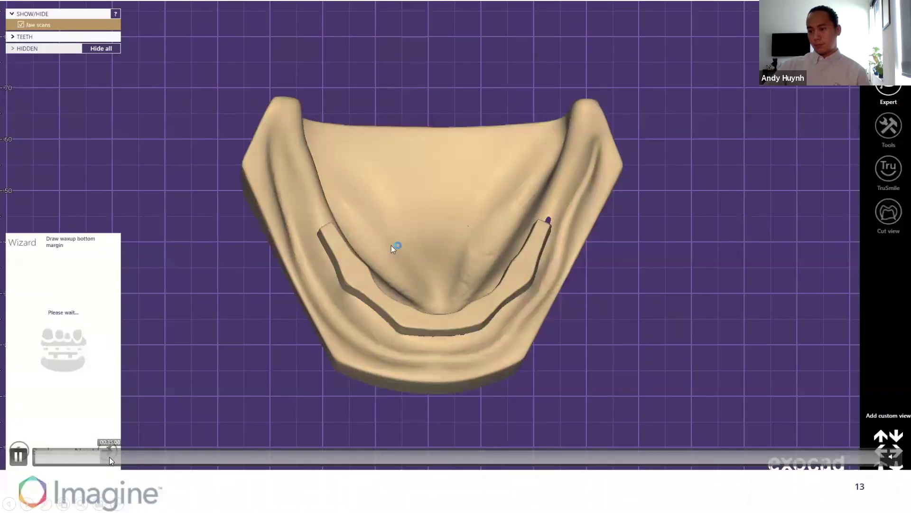
click(109, 457)
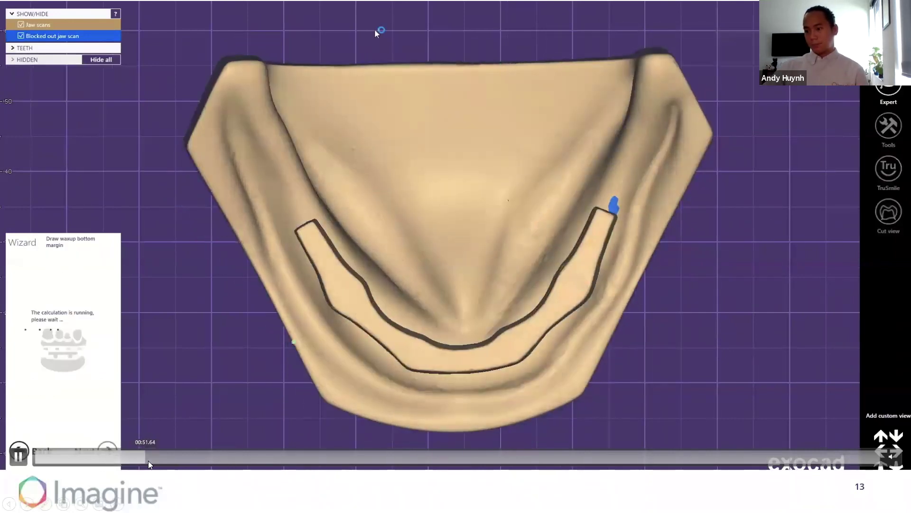
click(179, 462)
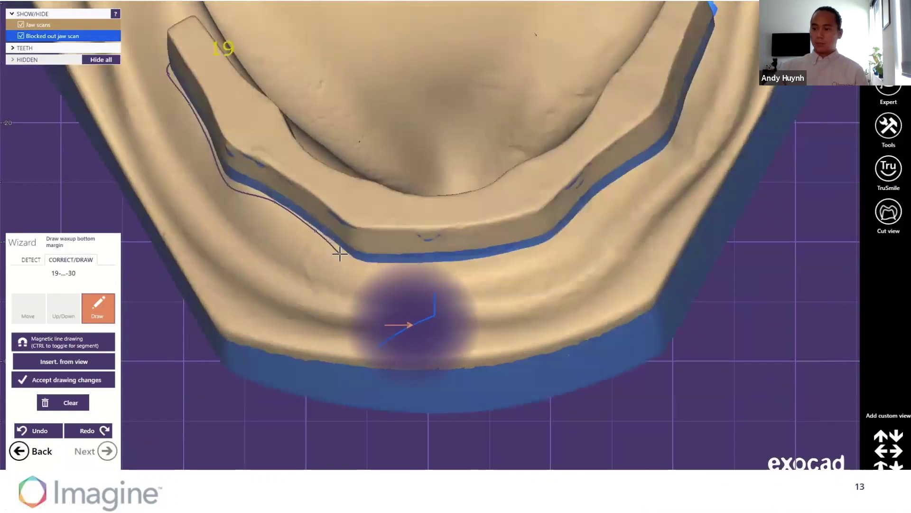
- Skip the slide 13 video forward through drawing the waxup bottom margin line around the bar
mouse_move(207, 459)
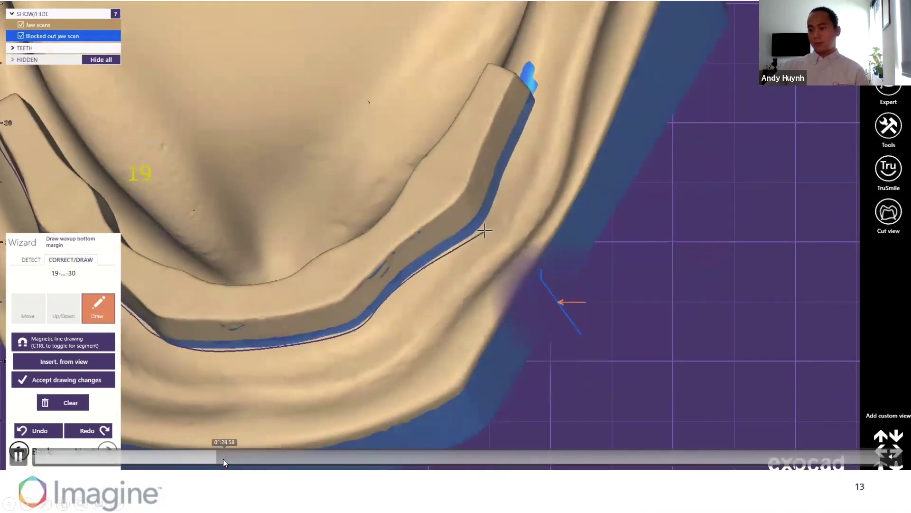
click(223, 459)
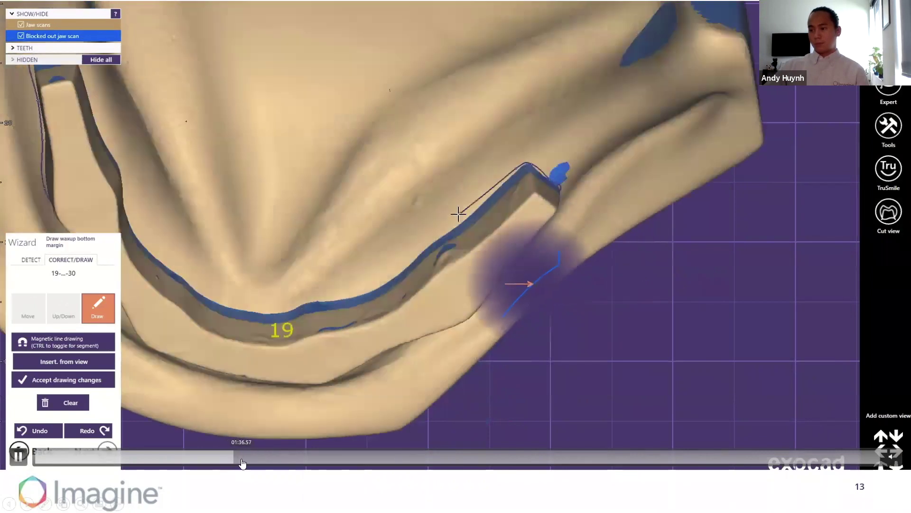
click(251, 459)
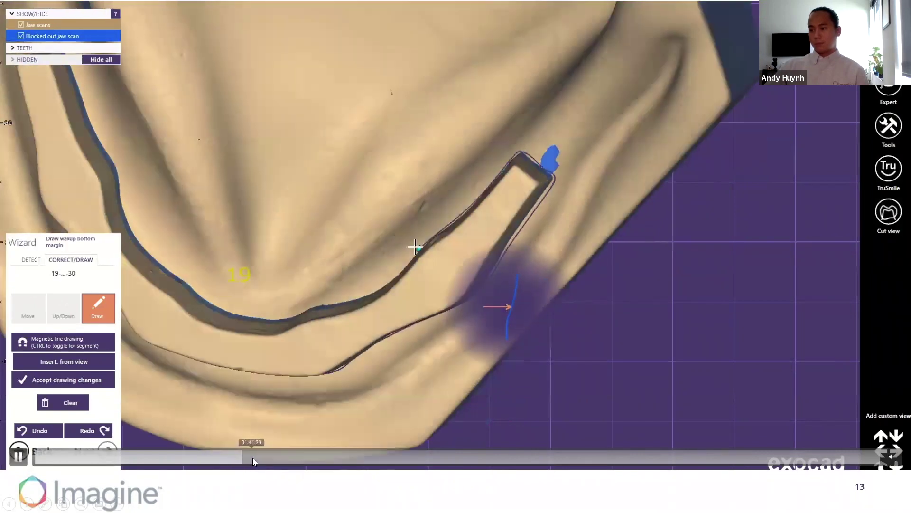
click(268, 459)
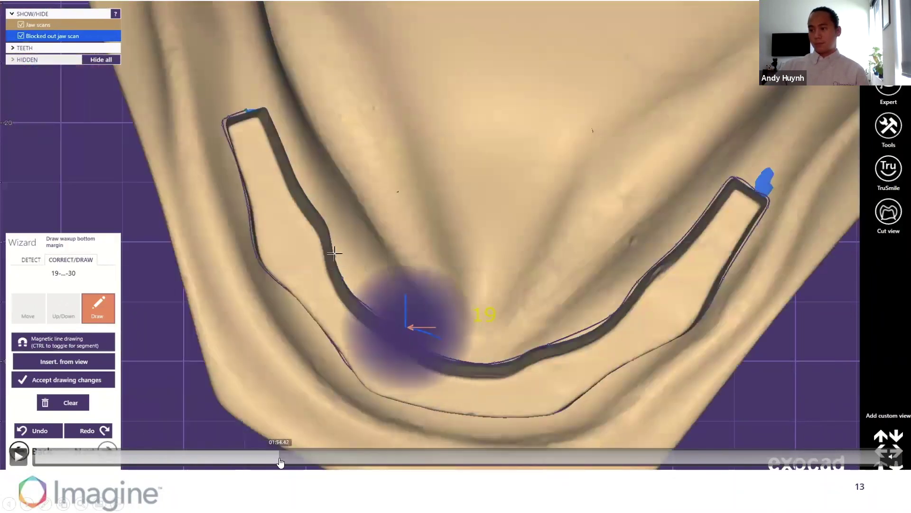
- Skip the slide 13 video forward through correcting the margin points with Move to the calculation of the waxup bottom
click(285, 458)
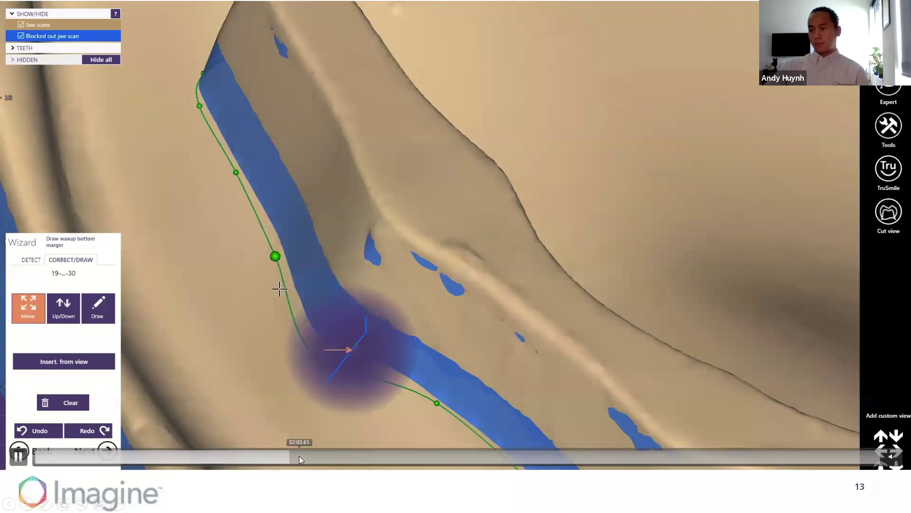
click(313, 458)
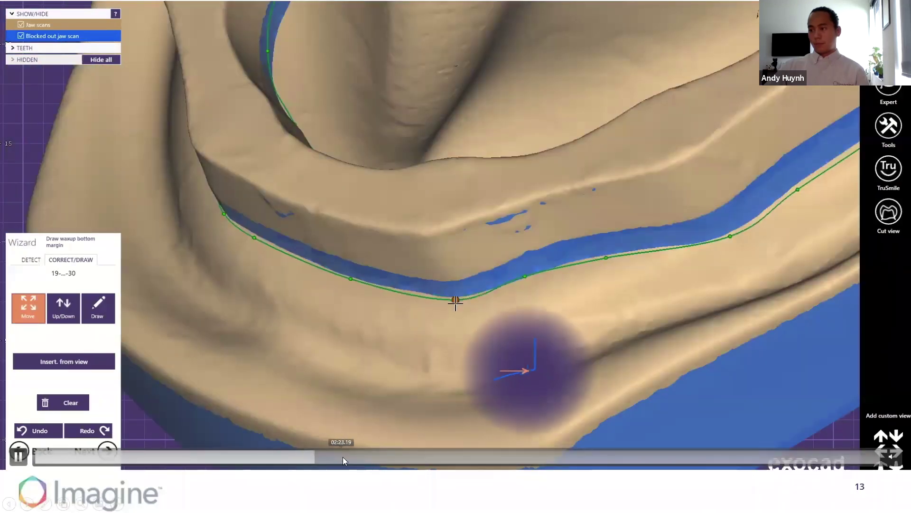
click(334, 457)
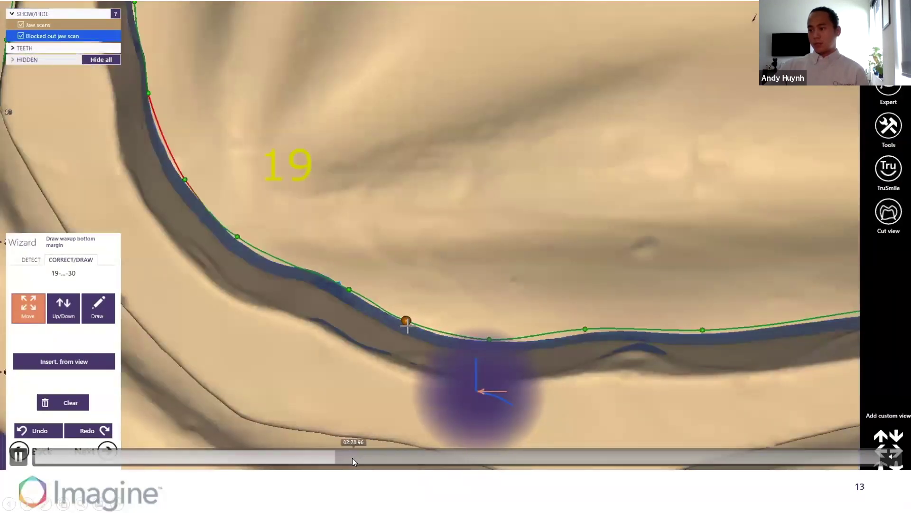
click(351, 457)
click(359, 457)
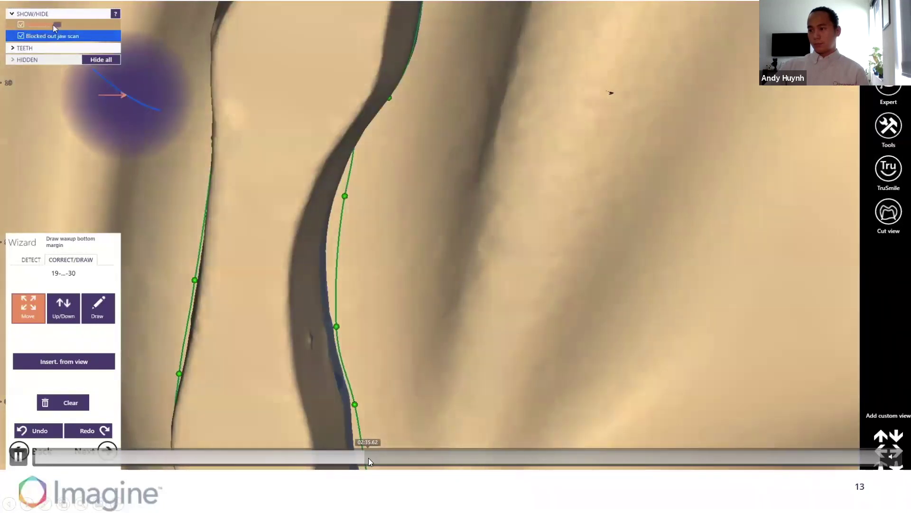
click(368, 458)
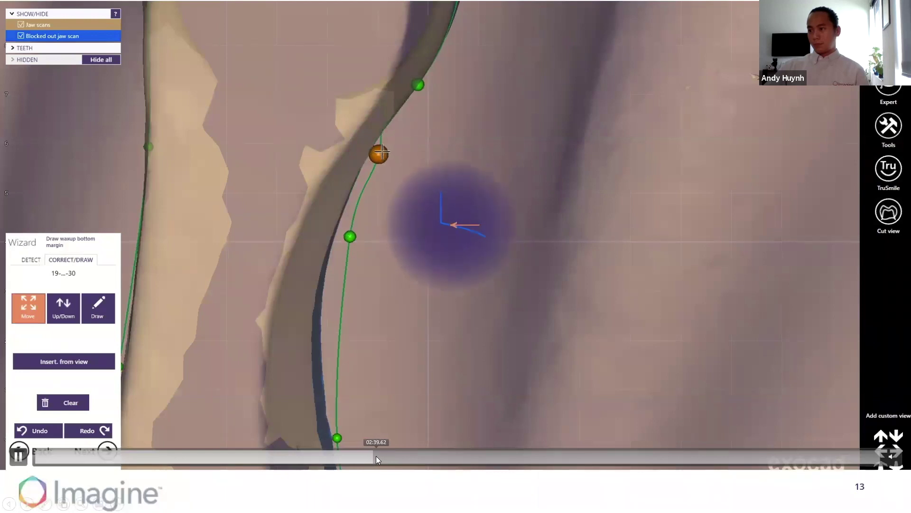
click(399, 457)
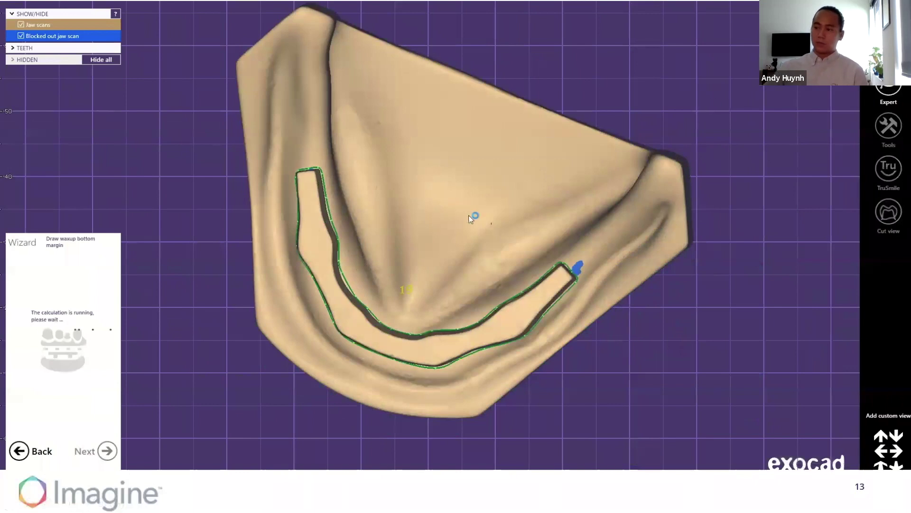
- Skip the slide 13 video forward to the waxup bottom design with a 0.08 mm cement gap and 1 mm from margin
mouse_move(425, 450)
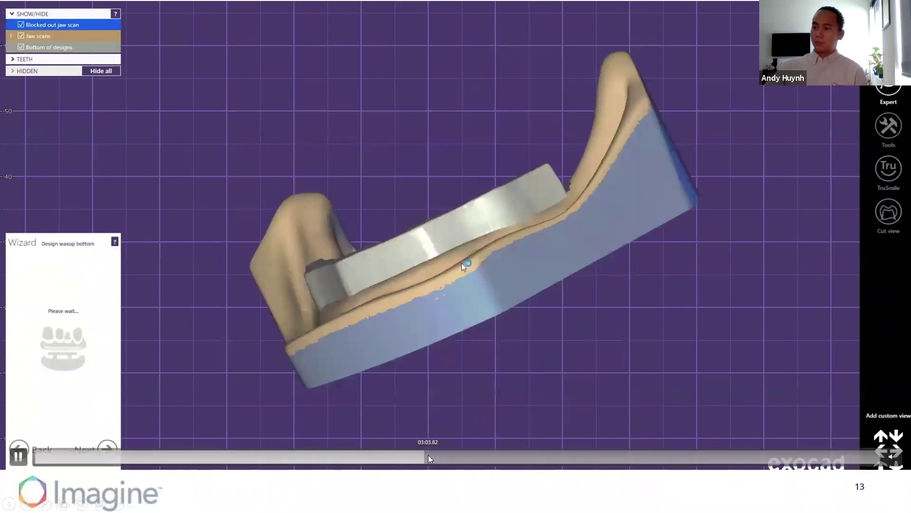
click(429, 456)
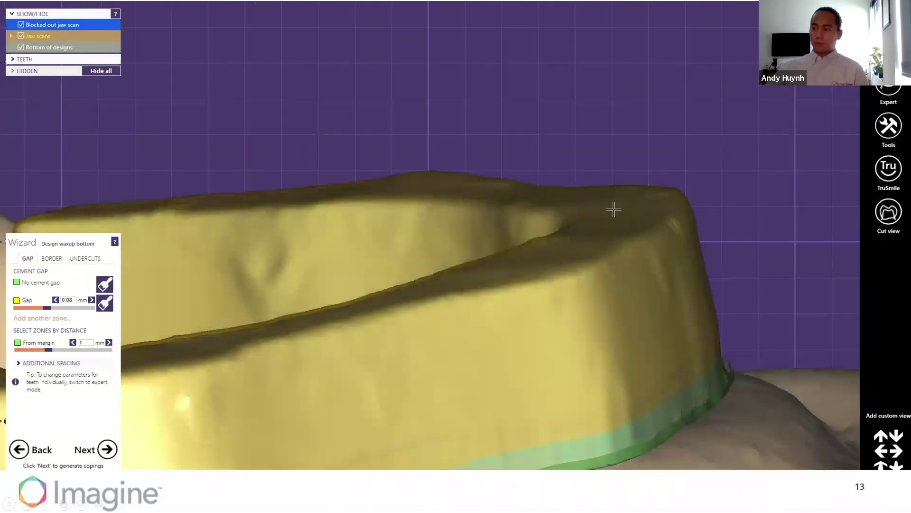
mouse_move(445, 462)
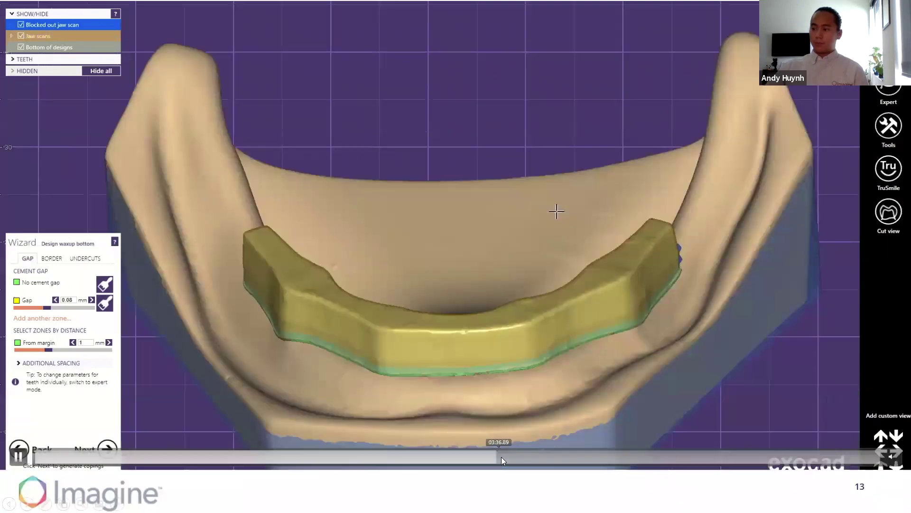
- Skip the slide 13 video forward through generating the minimum thickness to free-forming the offset coping
drag(501, 456, 513, 456)
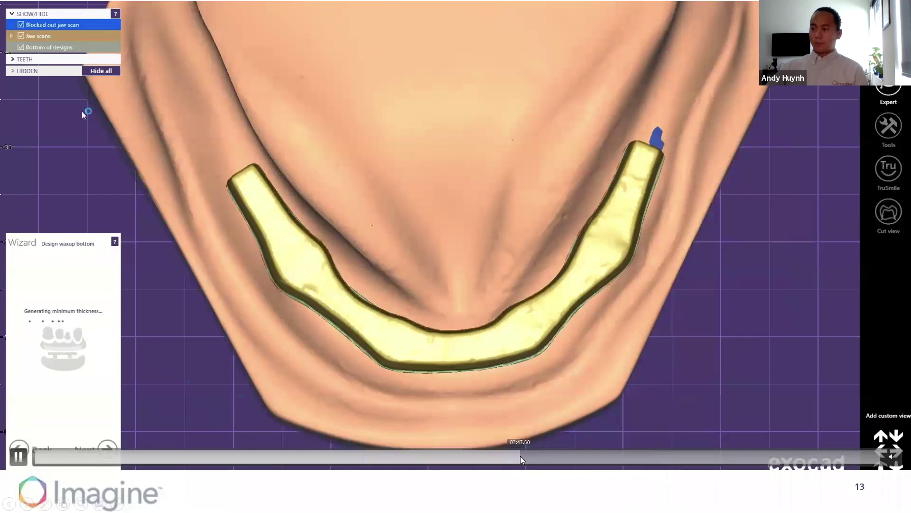
drag(554, 457, 558, 456)
click(573, 457)
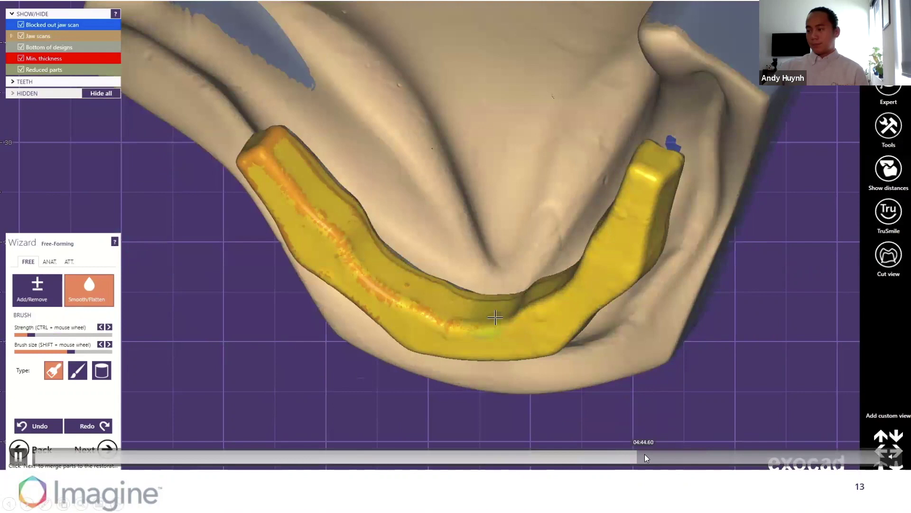
- Skip the slide 13 video forward through the free-forming stage and advance to the Implant Module: Immediate Load slide
drag(645, 454, 715, 457)
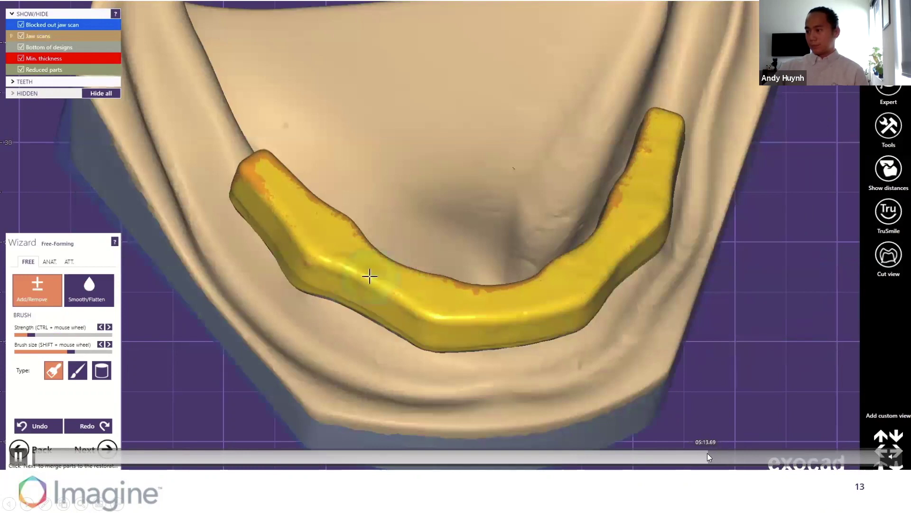
drag(719, 456, 743, 456)
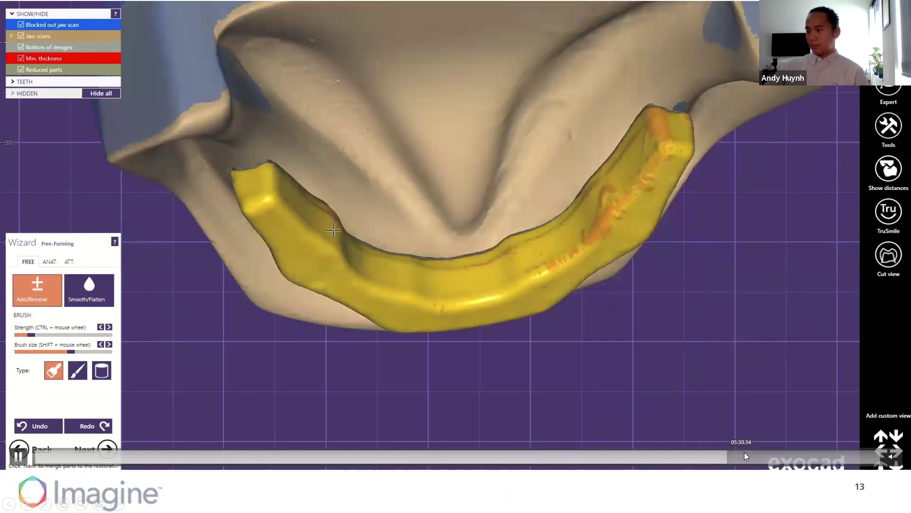
click(749, 450)
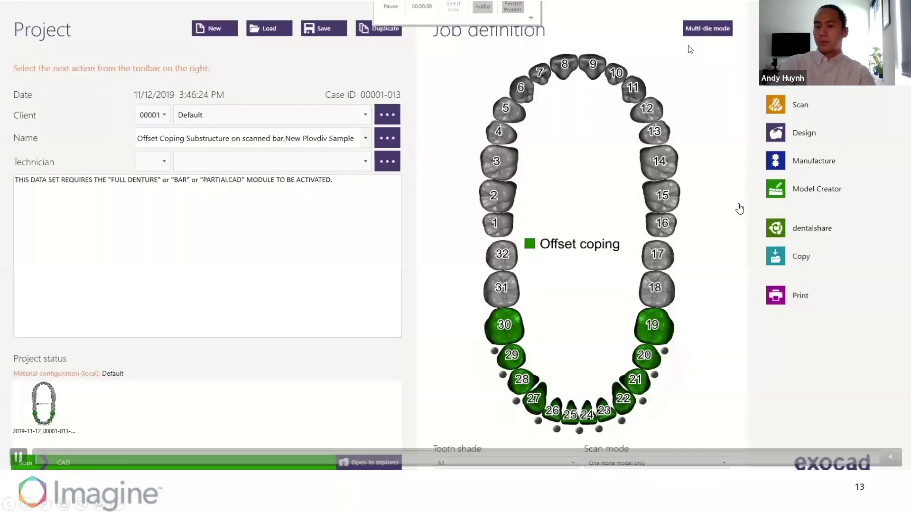
key(Right)
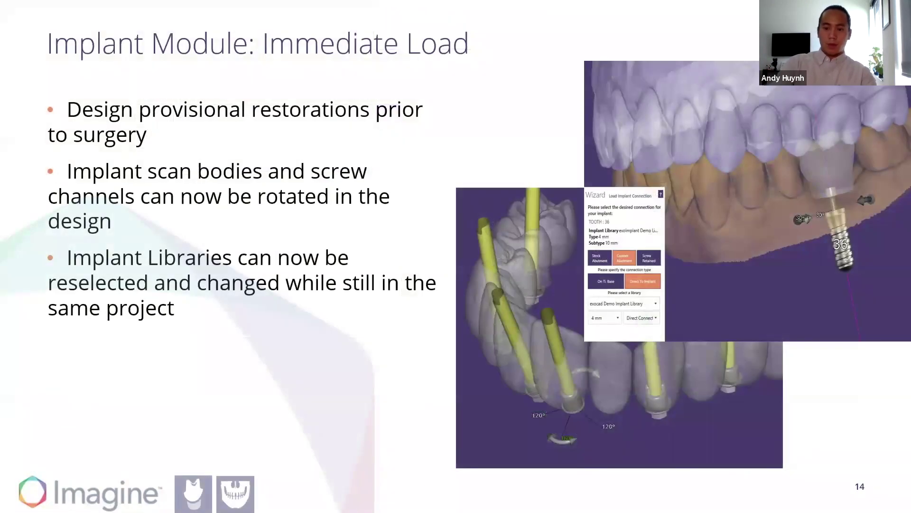
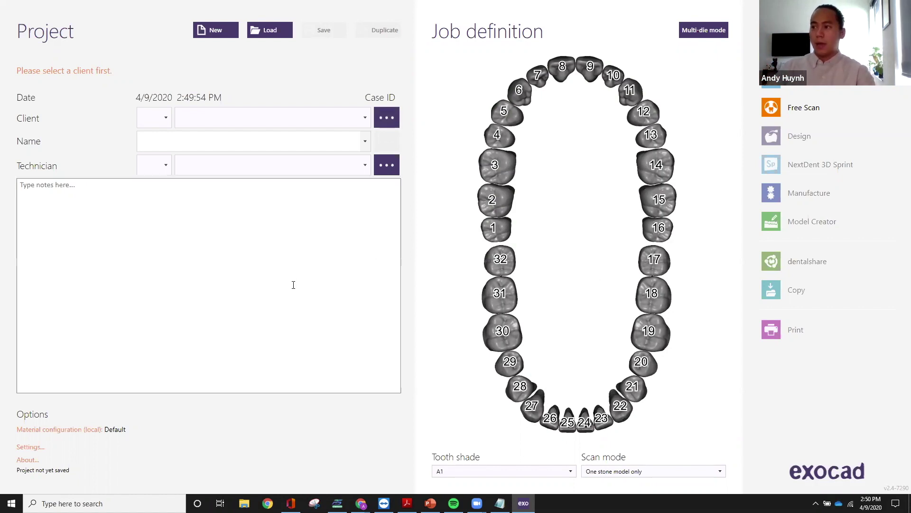
- Select the Default client, enter test as the patient name, and assign the Default technician
click(507, 139)
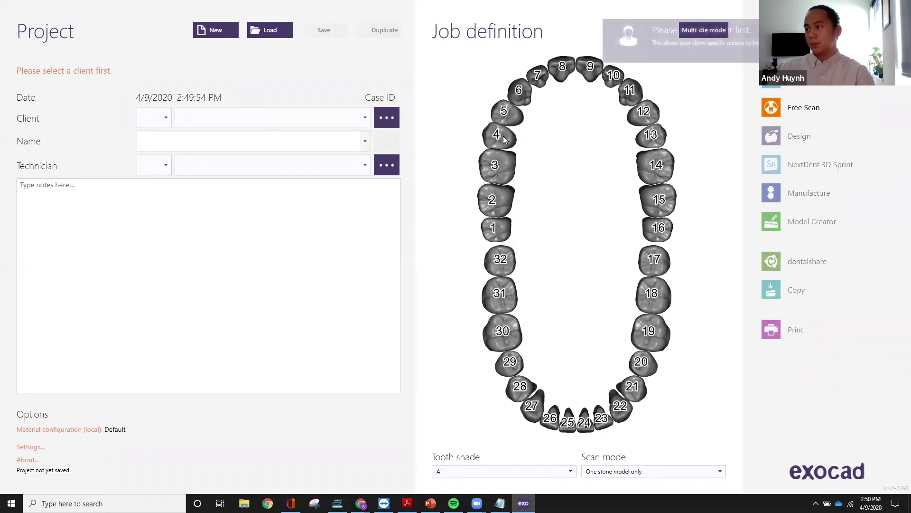
click(365, 119)
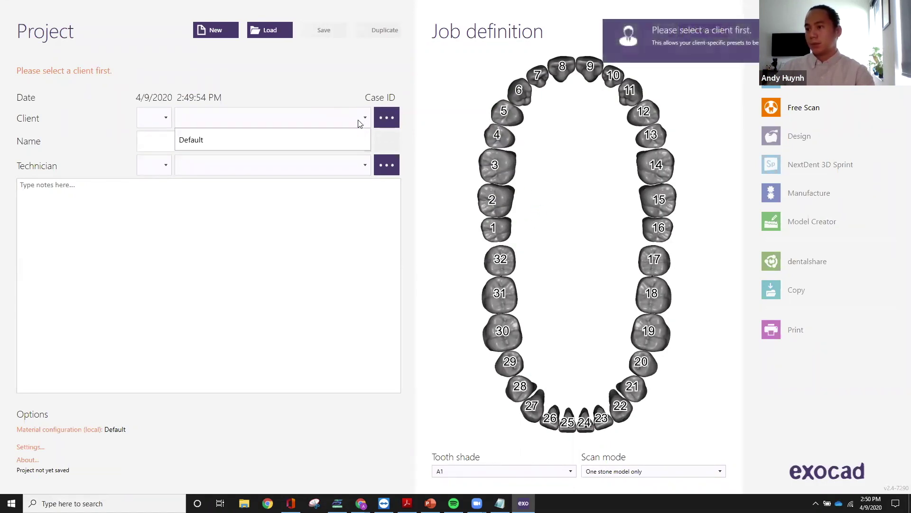
click(221, 141)
text(tet)
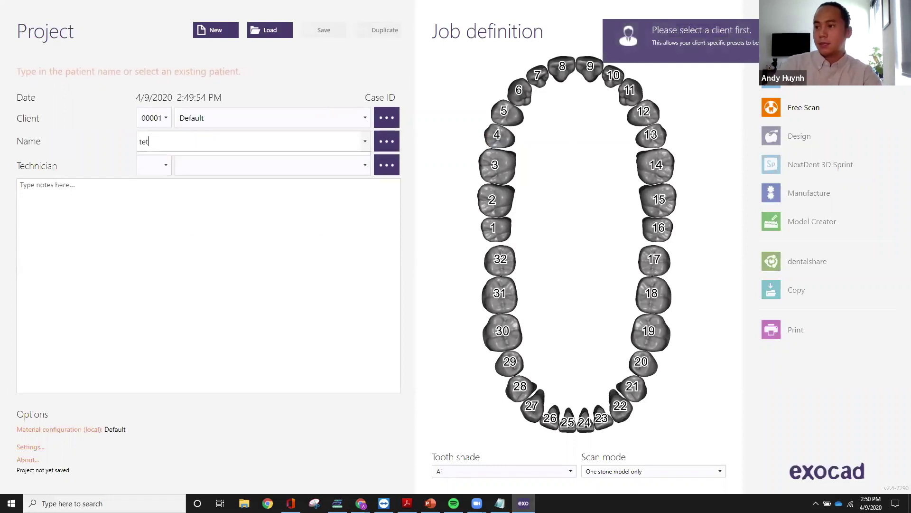
text(\s)
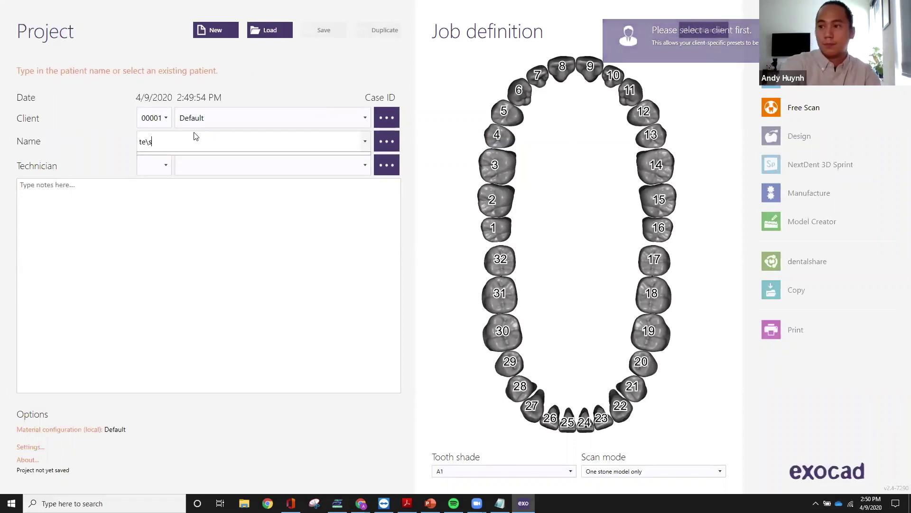
key(BackSpace)
key(BackSpace)
text(\st)
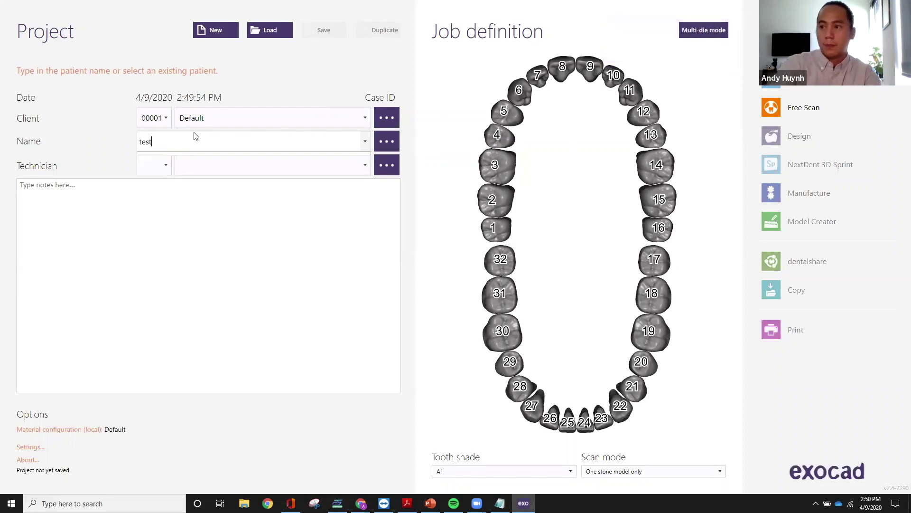
click(166, 166)
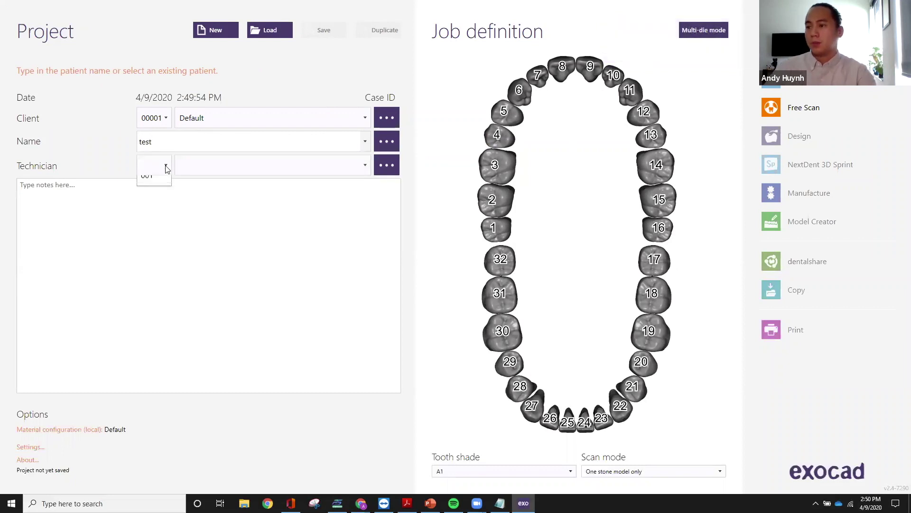
click(151, 188)
- Define tooth 4 as a Zirconia anatomic crown with a screw-retained implant base
click(495, 141)
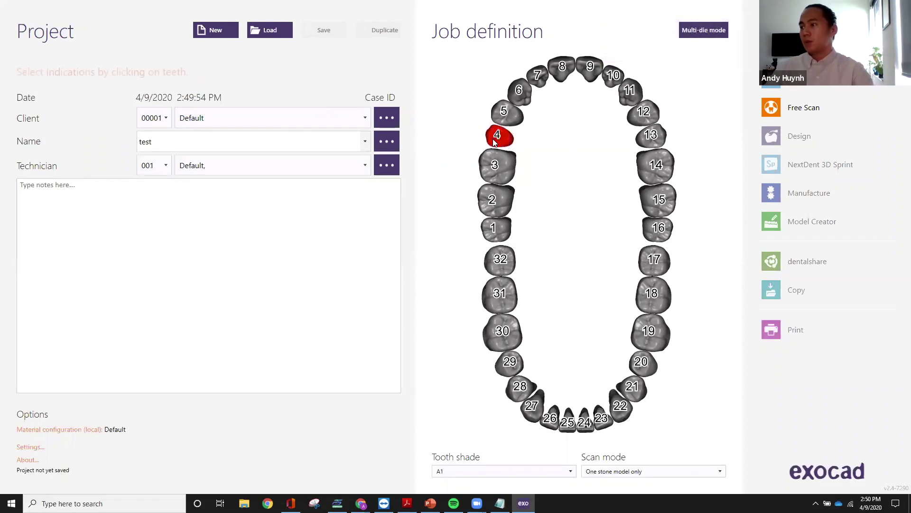
click(101, 71)
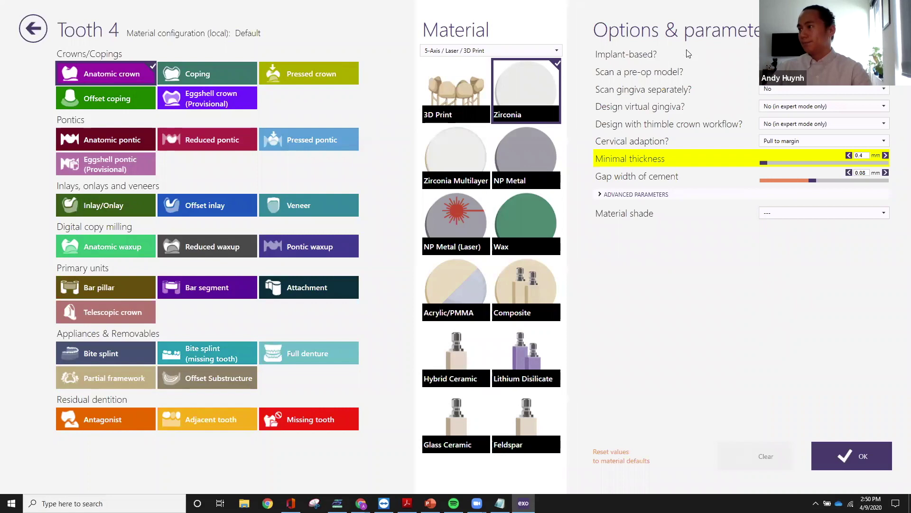
click(807, 54)
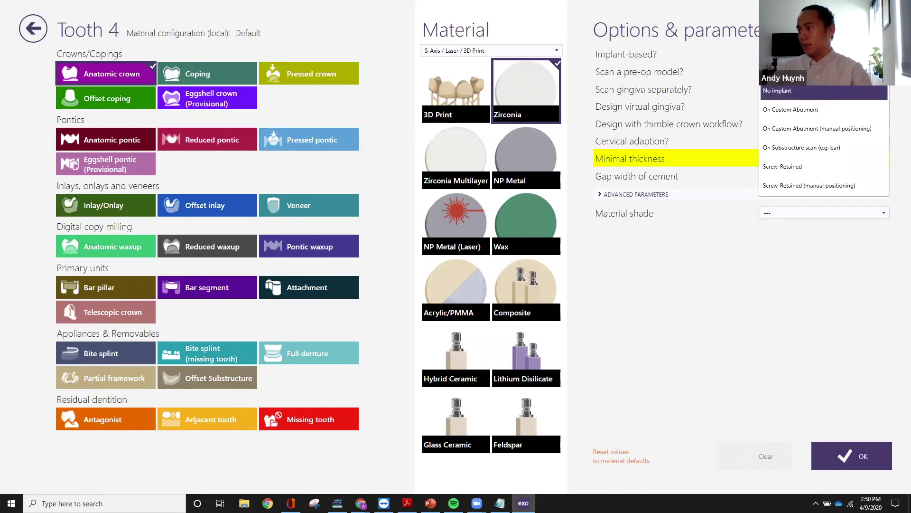
click(809, 186)
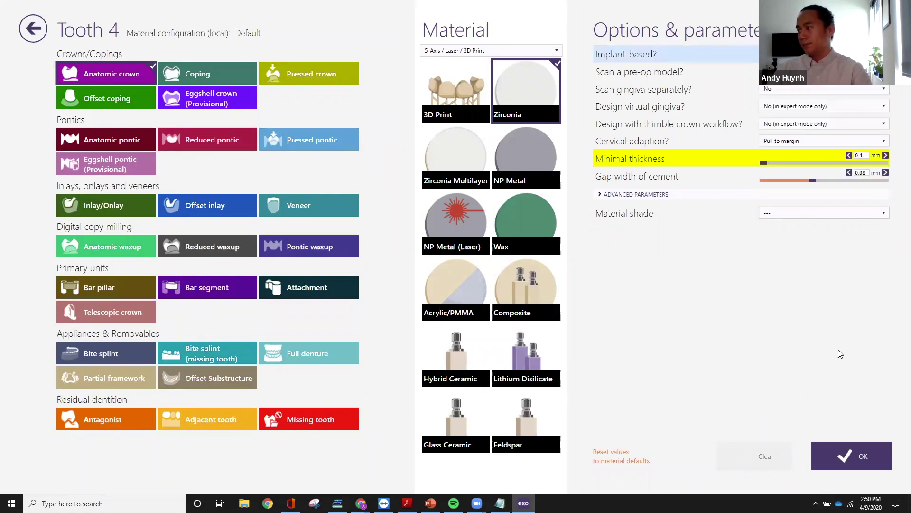
click(850, 455)
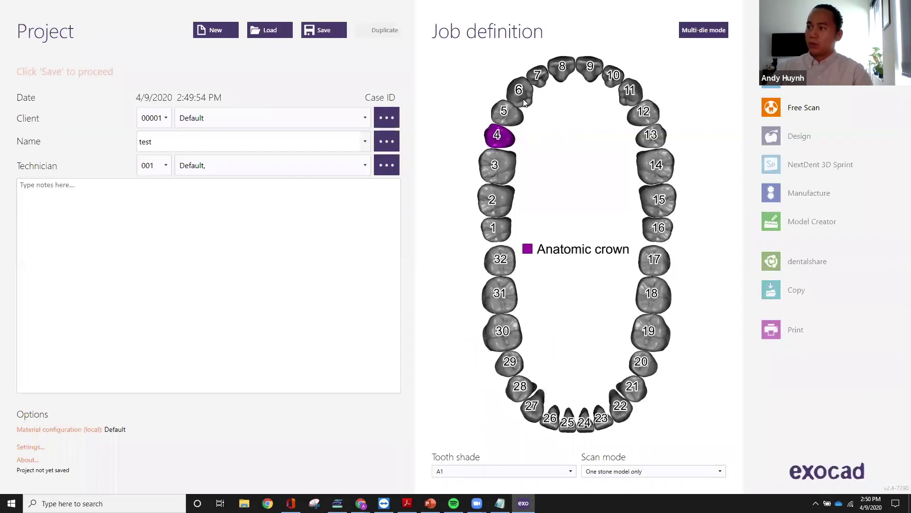
- Copy tooth 4's crown definition to teeth 6, 8, 10 and 12
click(614, 77)
click(643, 112)
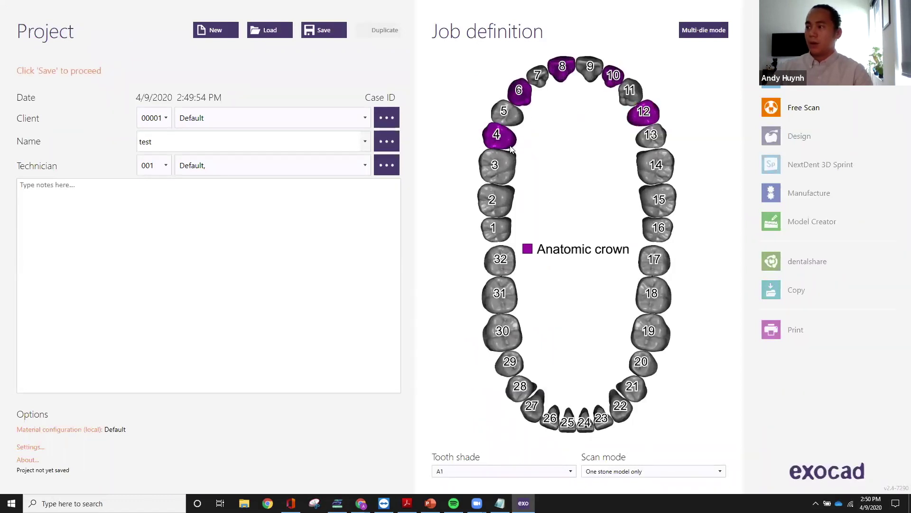
mouse_move(528, 108)
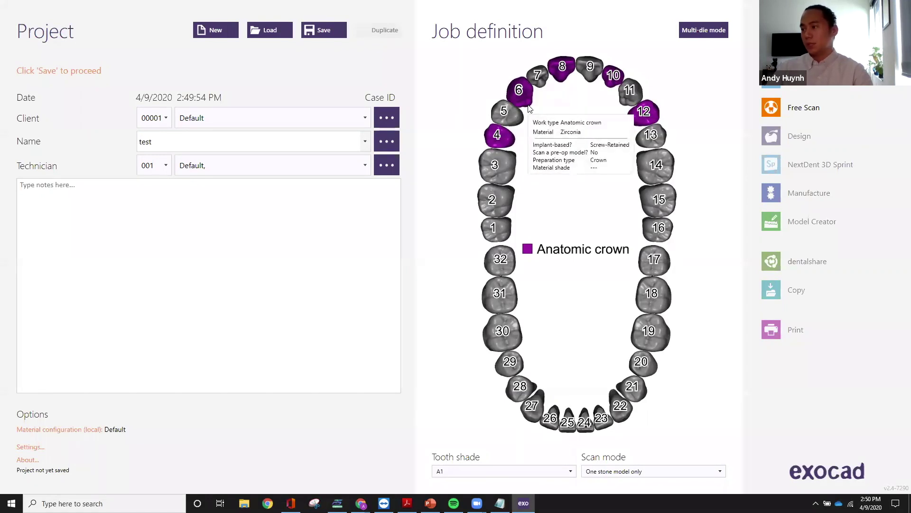
- Reconfirm tooth 4's crown definition and apply it to the whole range of teeth up to tooth 15
click(502, 138)
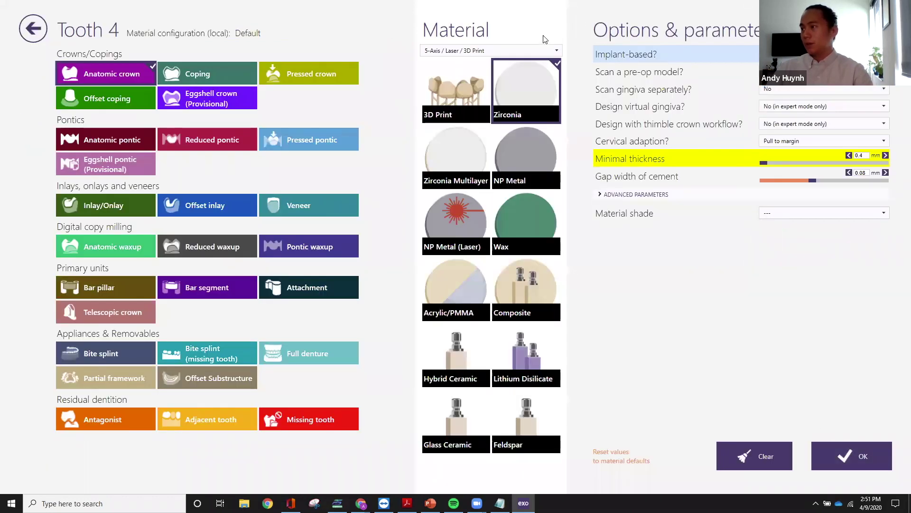
click(850, 455)
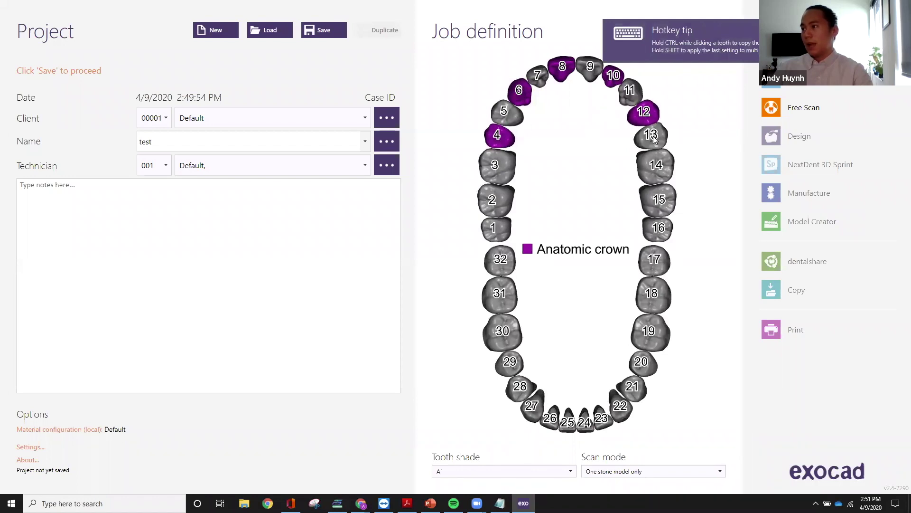
shift+click(664, 208)
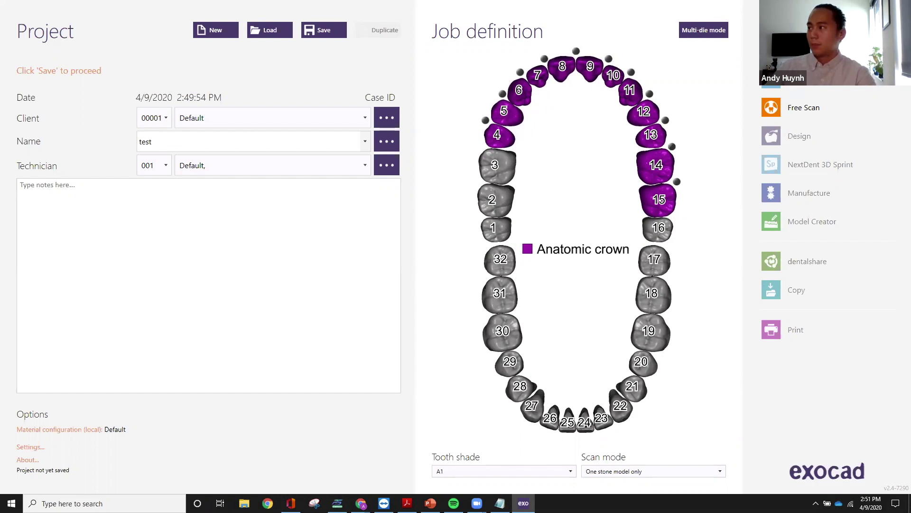
- Open the list of saved projects and view the details of the Custom Abutment sample
click(873, 5)
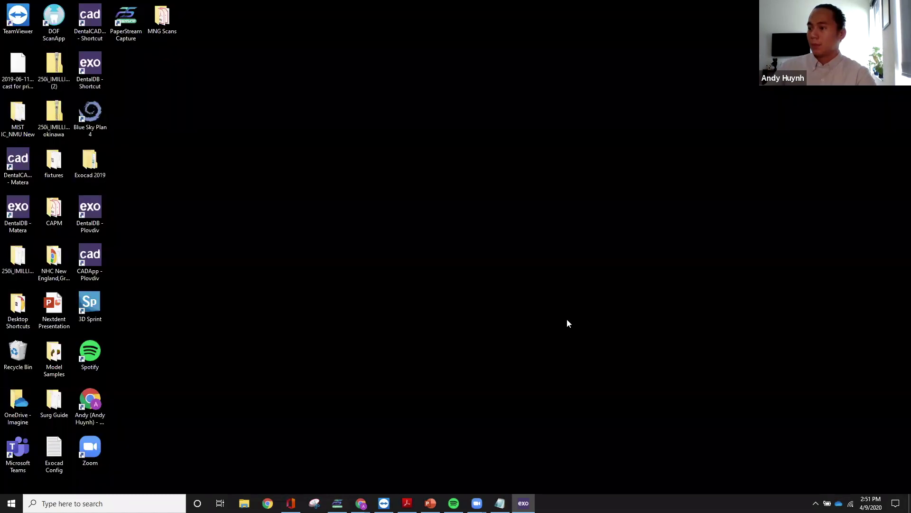
click(522, 499)
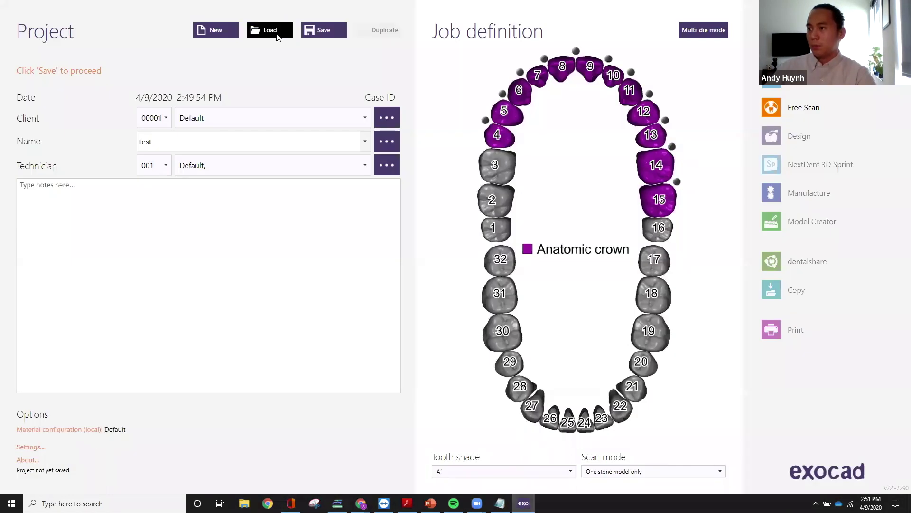
key(Return)
click(361, 343)
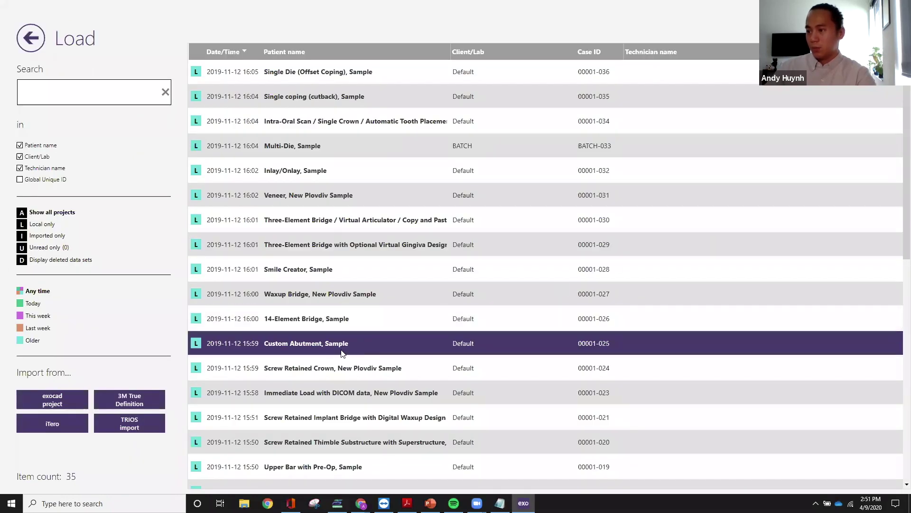
click(337, 220)
click(337, 122)
click(322, 146)
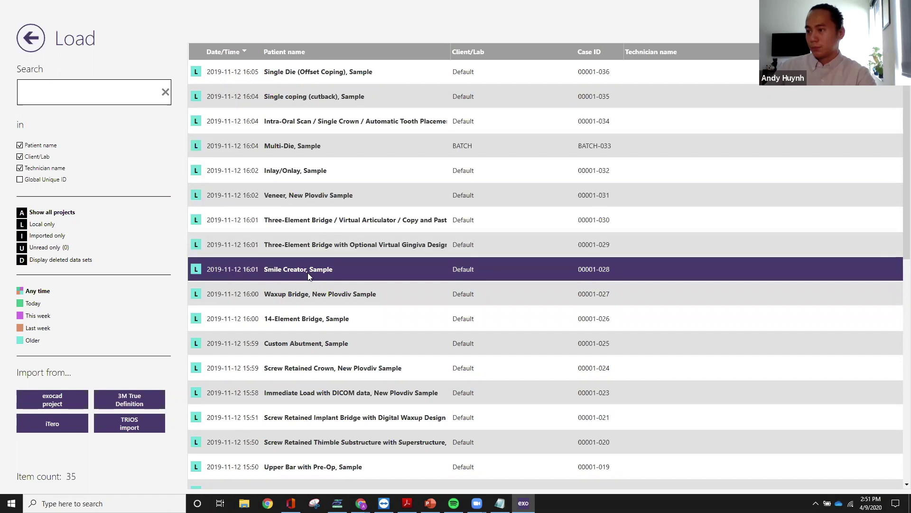
scroll(308, 275, down, 1)
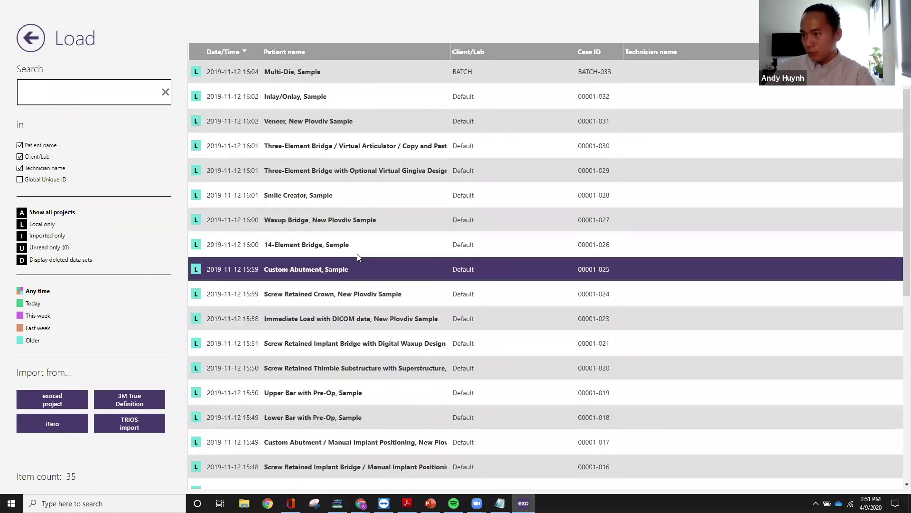
click(338, 273)
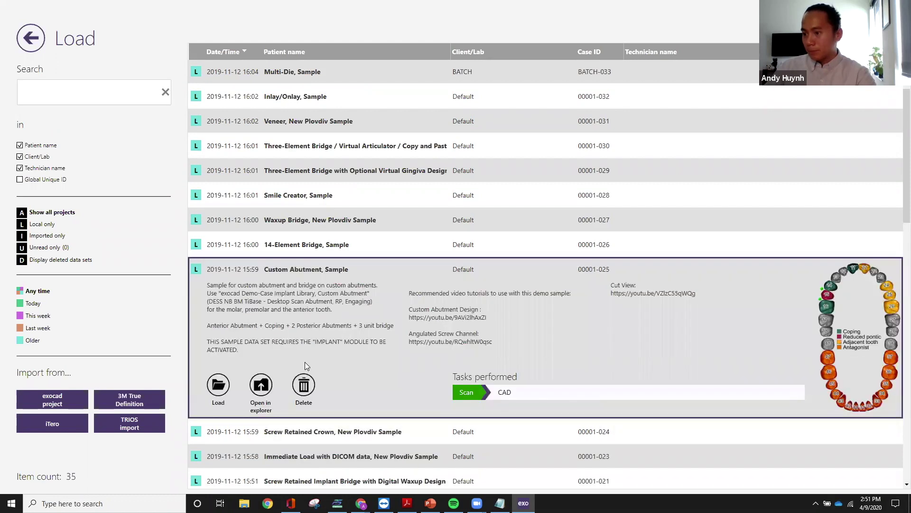
scroll(382, 458, down, 5)
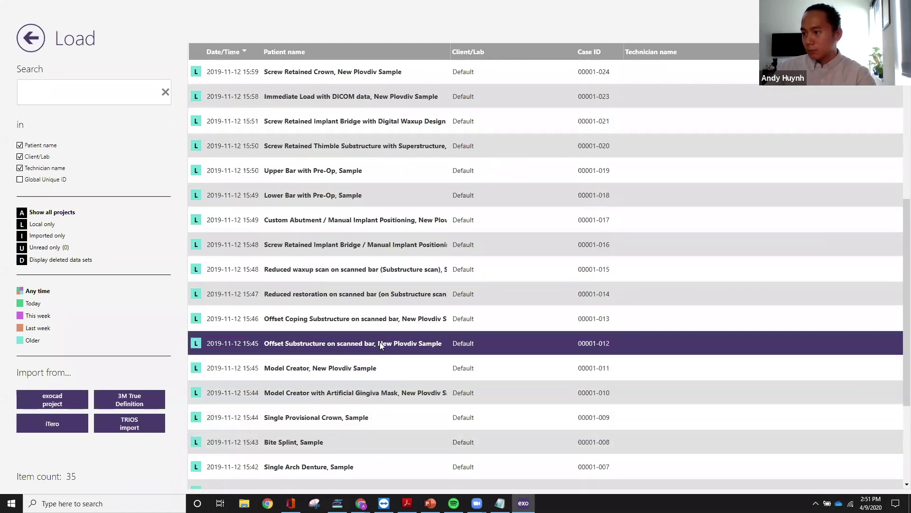
click(378, 329)
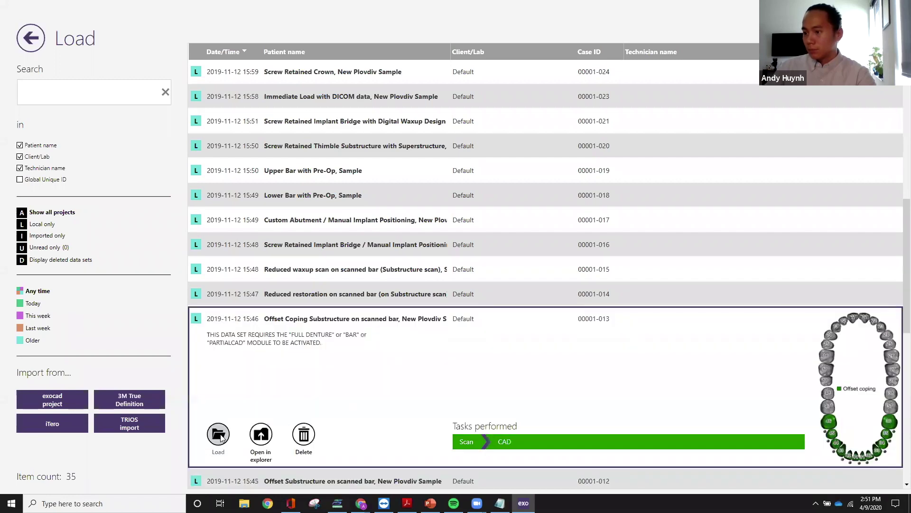
double_click(398, 375)
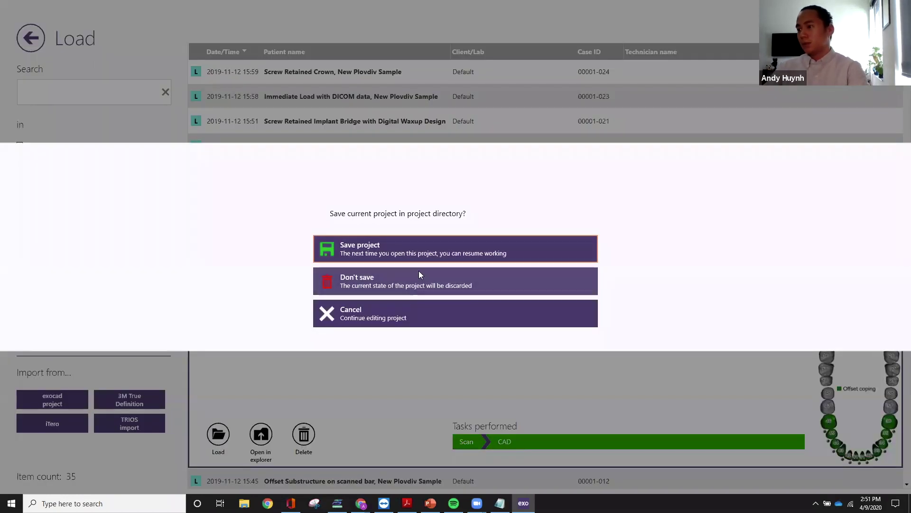
click(397, 309)
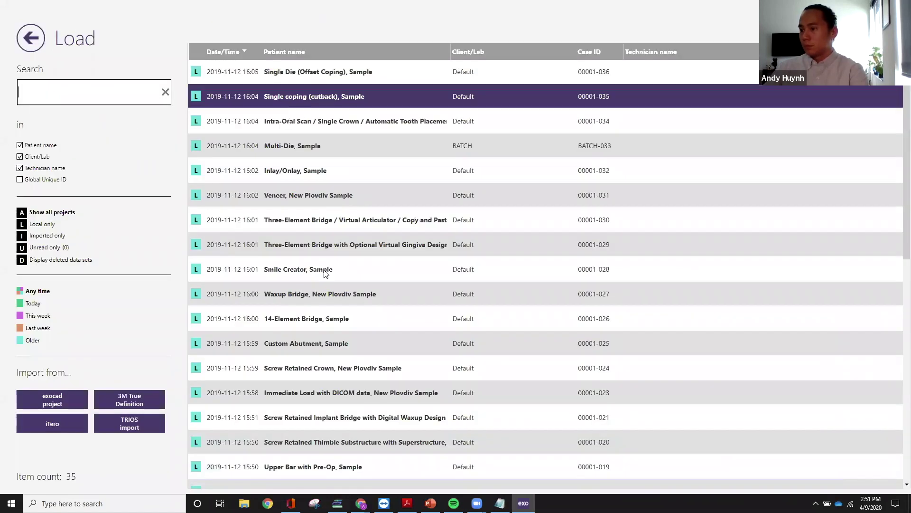
- Load the Offset Coping Substructure on scanned bar sample with its saved scene, discarding the current project's changes
scroll(343, 317, down, 6)
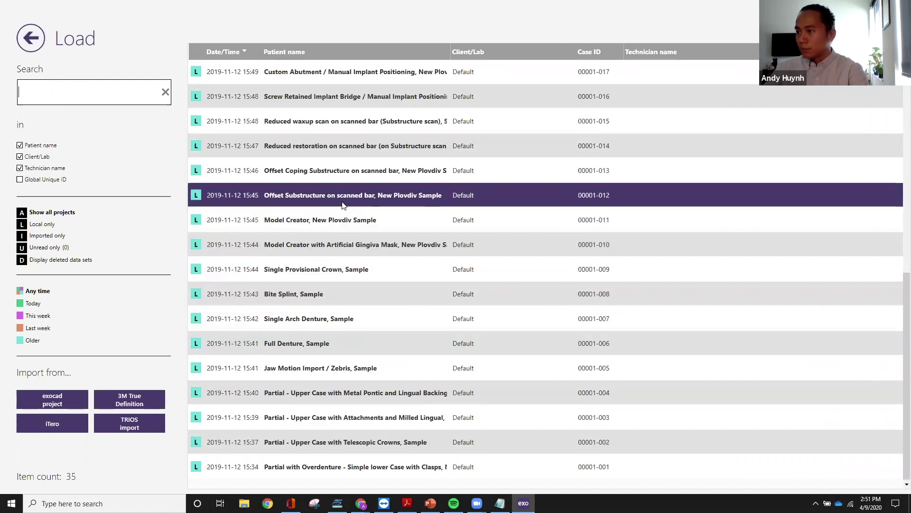
double_click(343, 171)
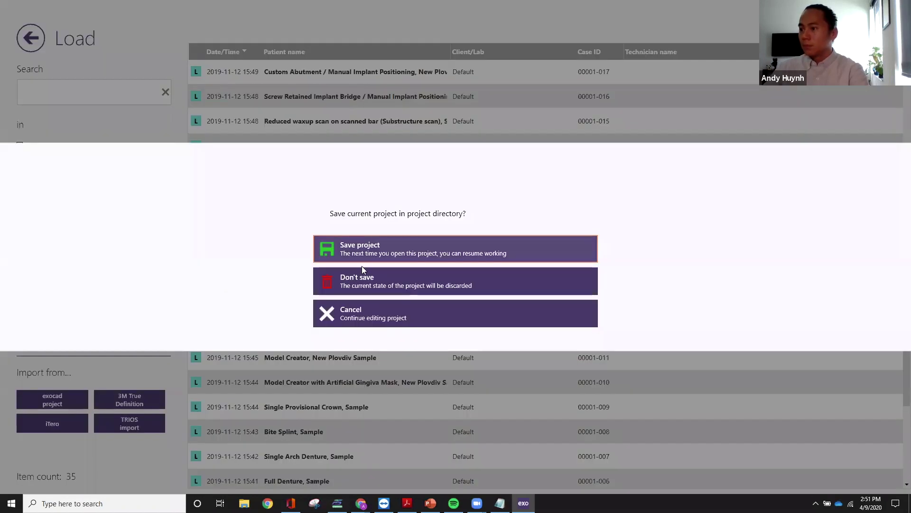
click(363, 279)
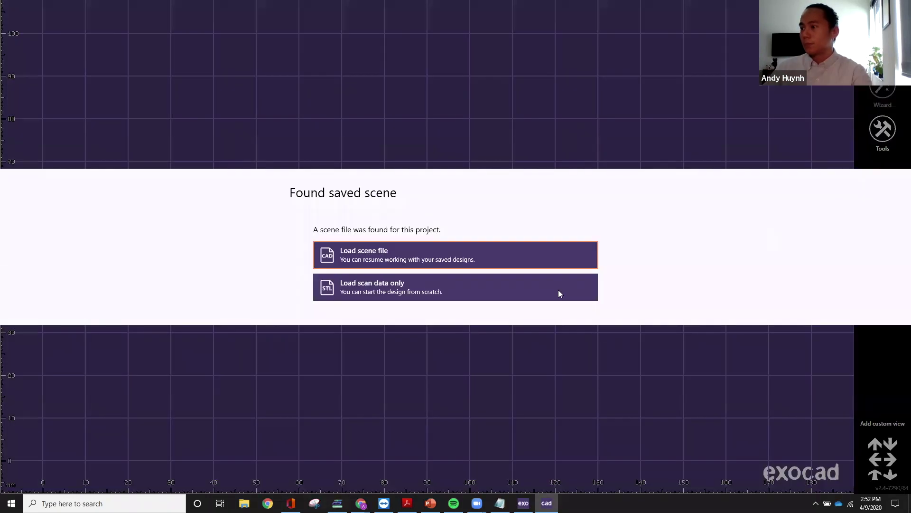
click(458, 262)
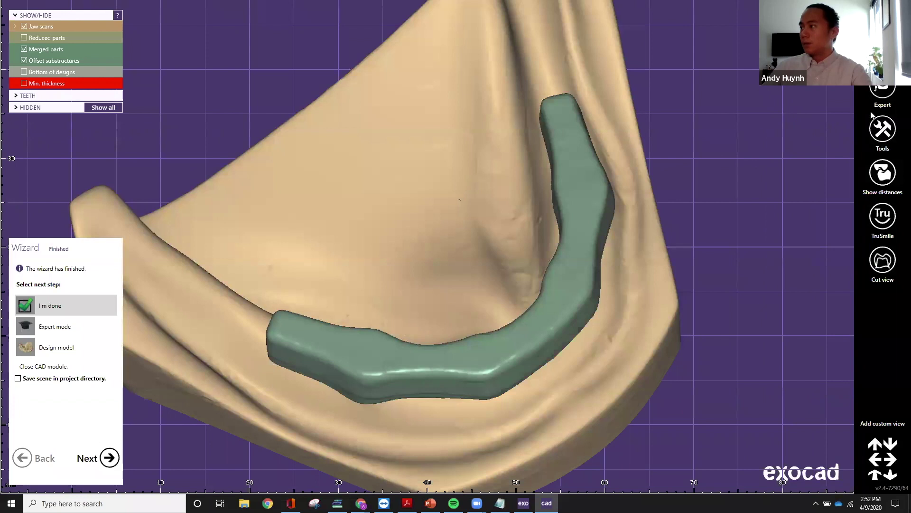
- Switch to expert mode and start free-forming the merged offset substructure with the free Smooth/Flatten brush
click(876, 94)
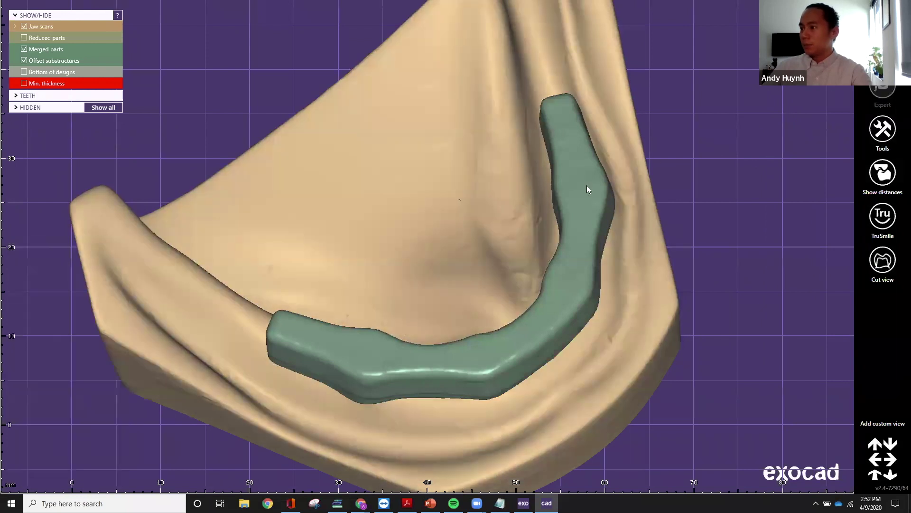
right_click(572, 218)
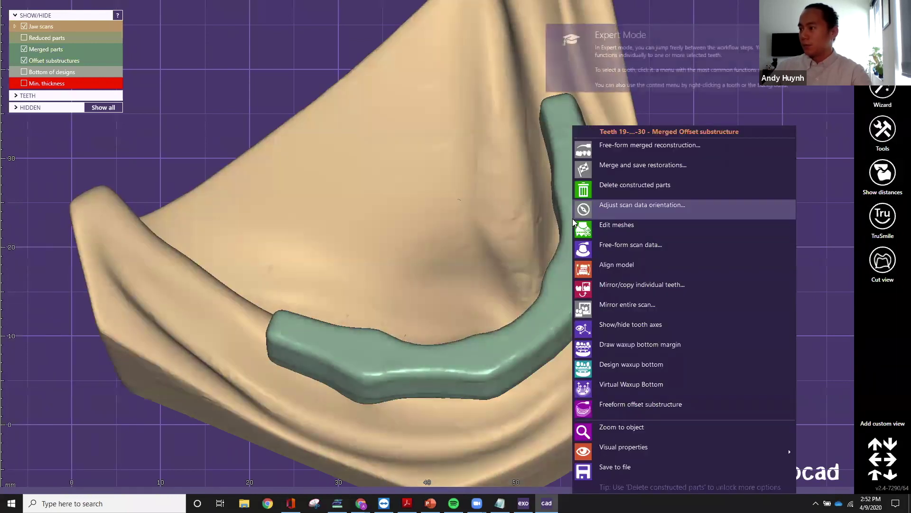
click(615, 146)
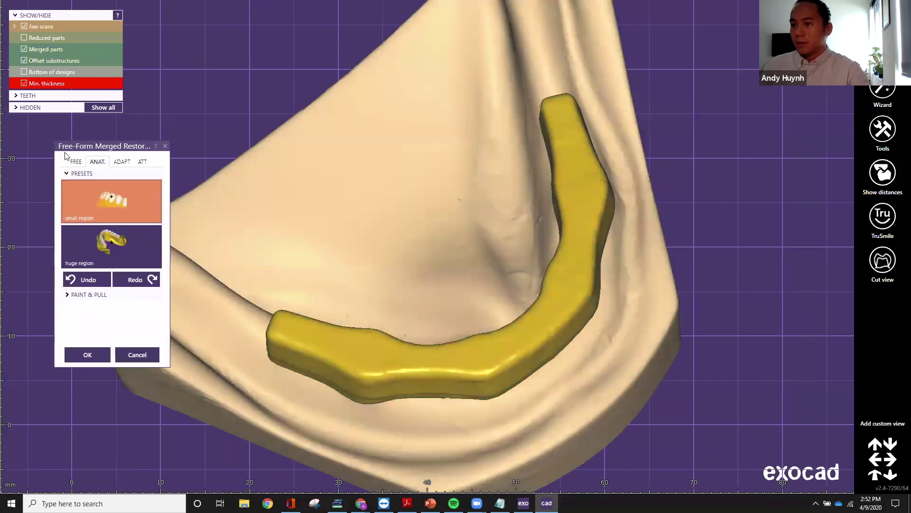
click(74, 162)
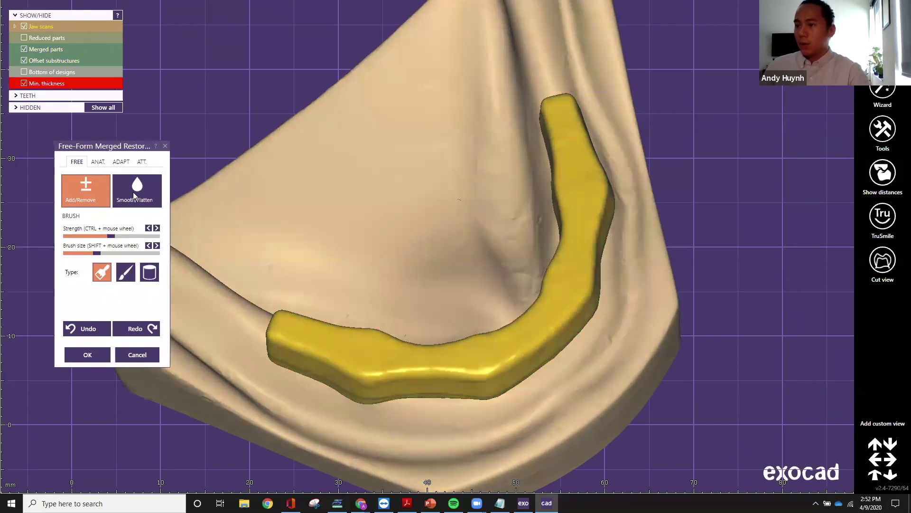
click(136, 190)
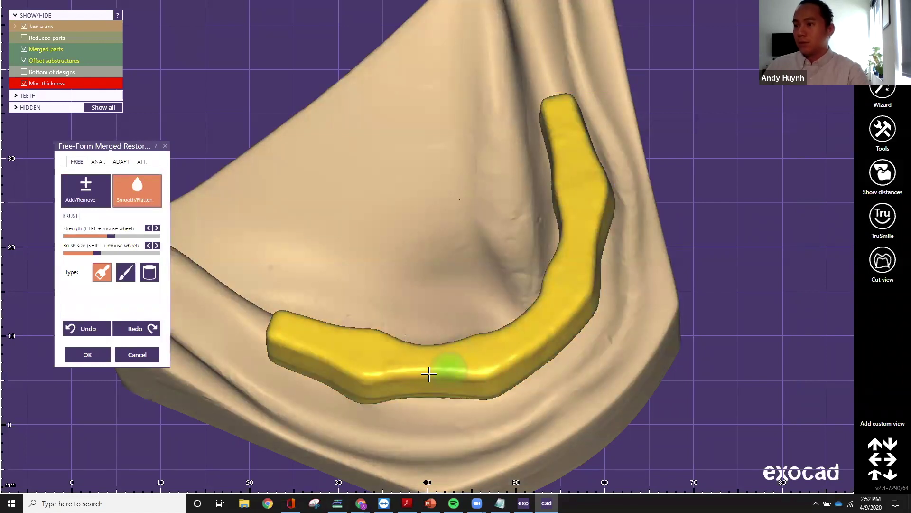
- Change the free-form brush to Add/Remove and vary its strength and size, leaving both slightly increased
key(a)
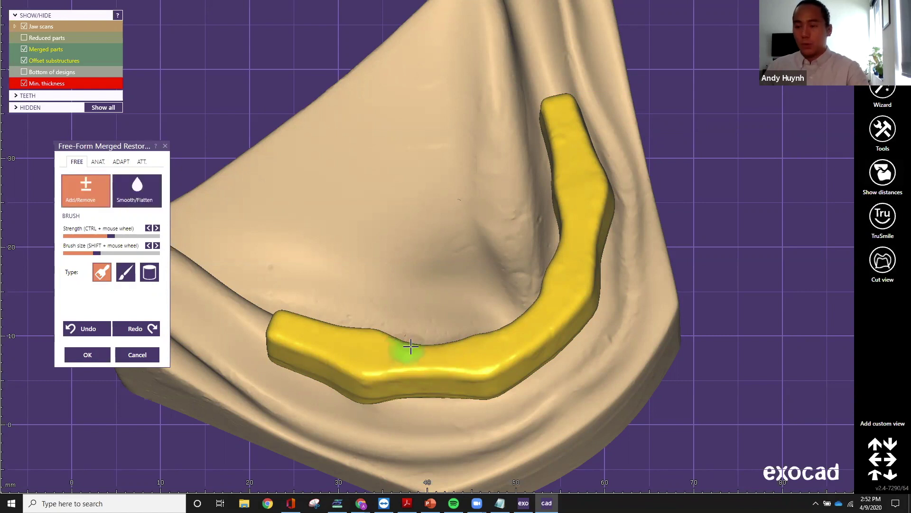
ctrl+scroll(412, 347, up, 3)
ctrl+scroll(411, 347, down, 8)
ctrl+scroll(411, 347, up, 6)
shift+scroll(411, 347, down, 4)
shift+scroll(411, 347, up, 9)
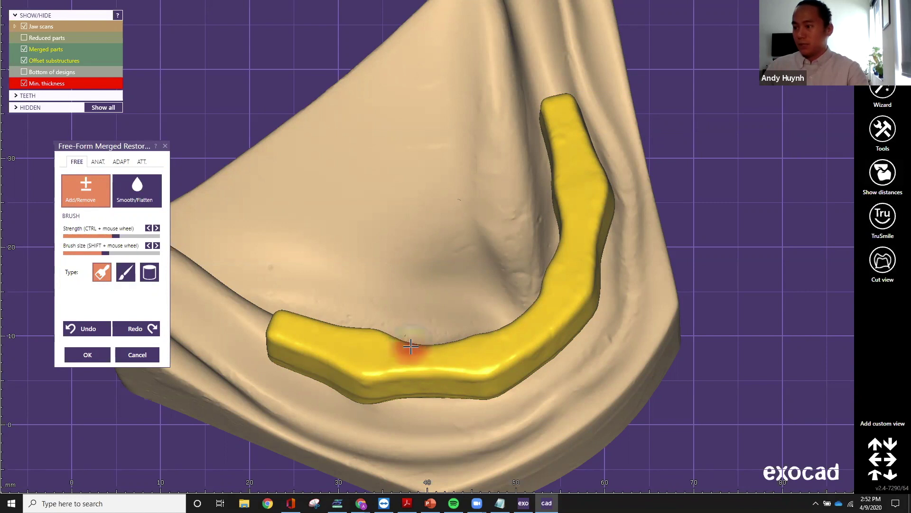
- Alternate between the Smooth/Flatten and Add/Remove brushes for the bar, leaving Smooth/Flatten active
scroll(409, 347, down, 3)
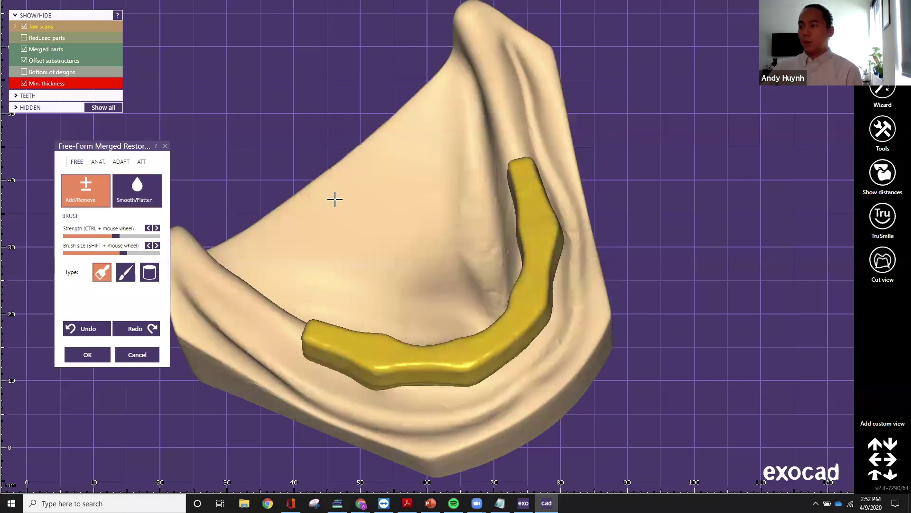
right_drag(532, 209, 522, 204)
key(2)
key(1)
key(2)
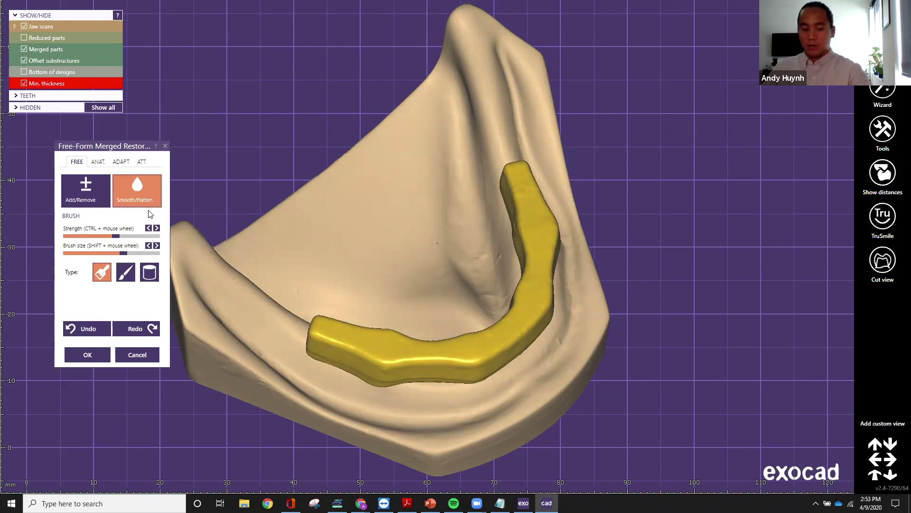
- Reduce the Smooth/Flatten brush size and raise its strength for working on the bar
shift+scroll(396, 259, down, 6)
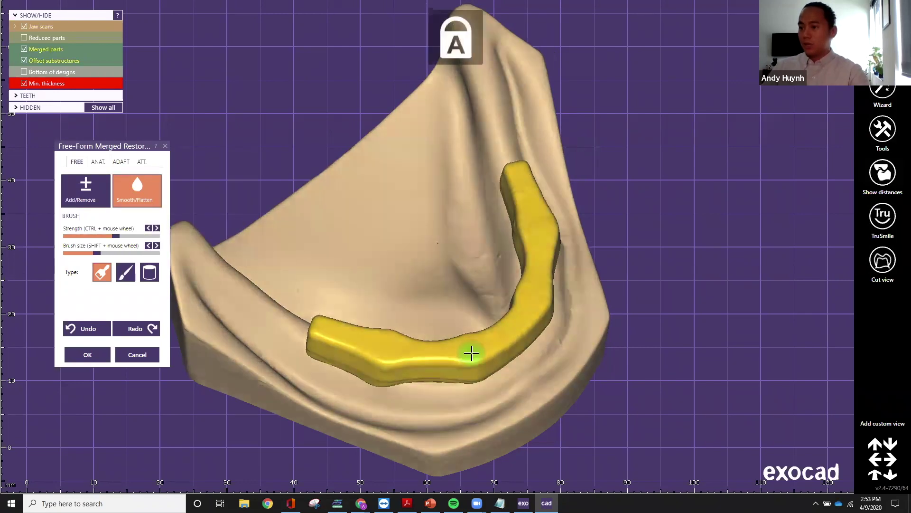
scroll(472, 352, up, 3)
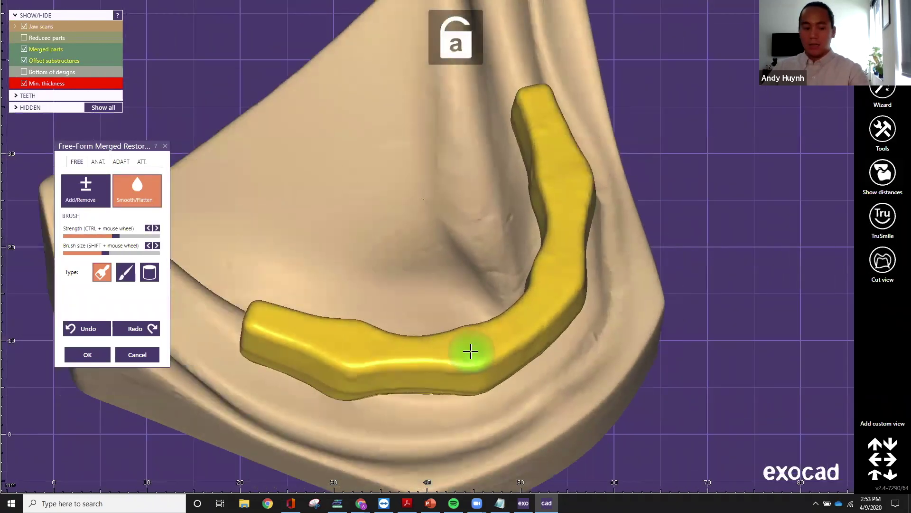
ctrl+scroll(471, 351, up, 3)
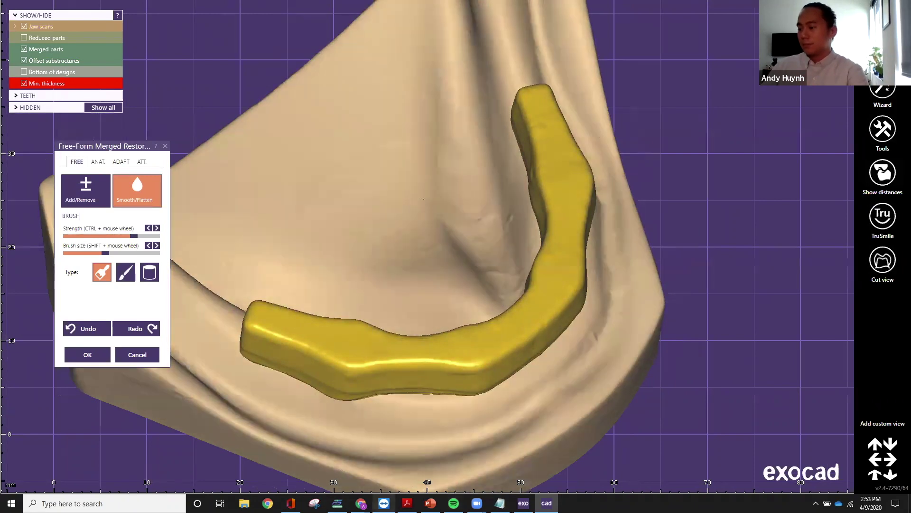
- Switch to the Imagine Plovdiv Seminar presentation in PowerPoint
click(424, 504)
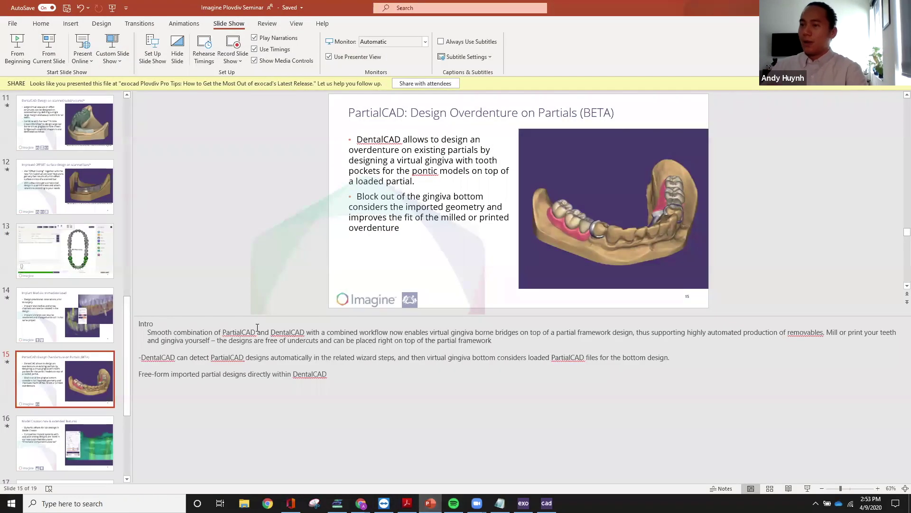